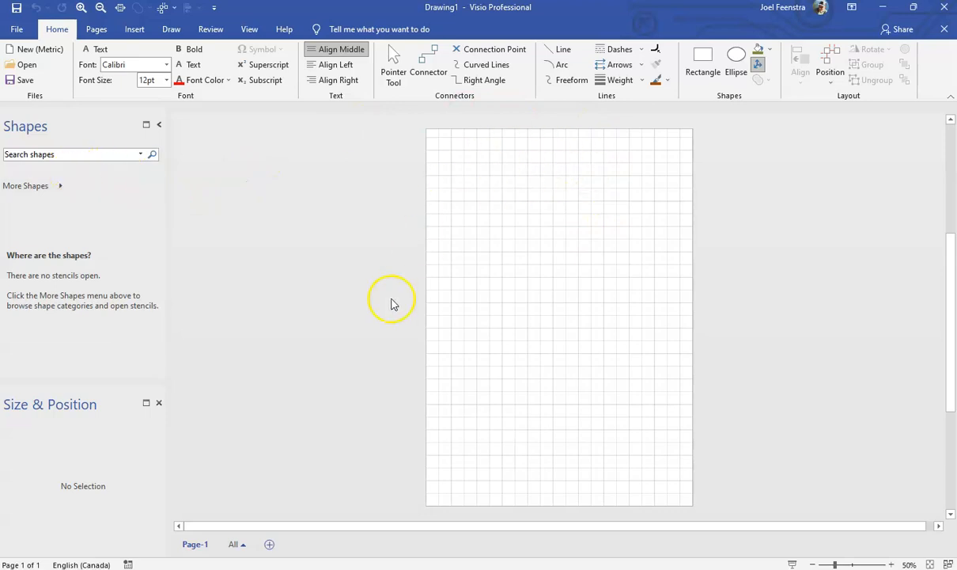
- Open the 1-Connectables - Screws stencil from the custom My Shapes collection
{"action": "left_click", "coordinate": [57, 185]}
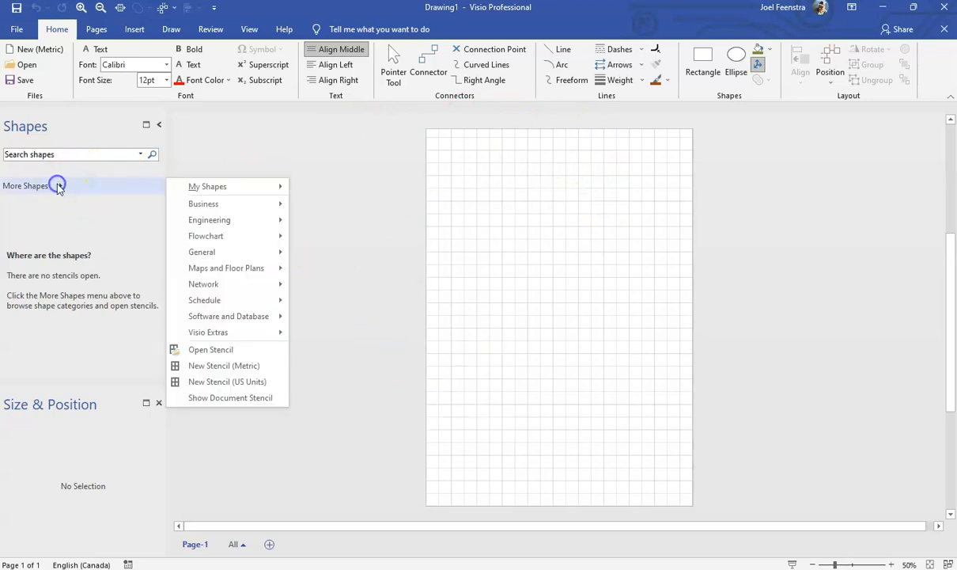
{"action": "mouse_move", "coordinate": [208, 187]}
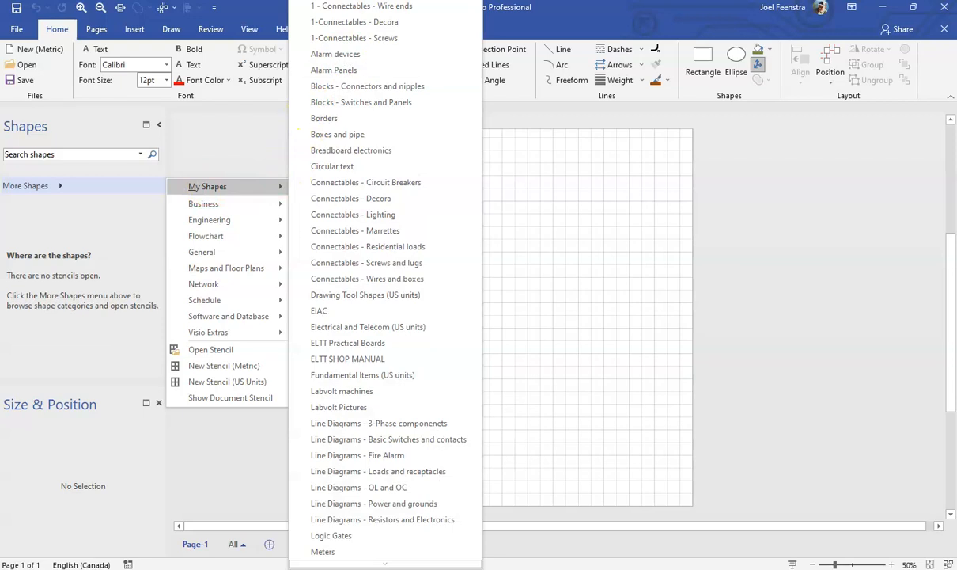
{"action": "left_click", "coordinate": [386, 40]}
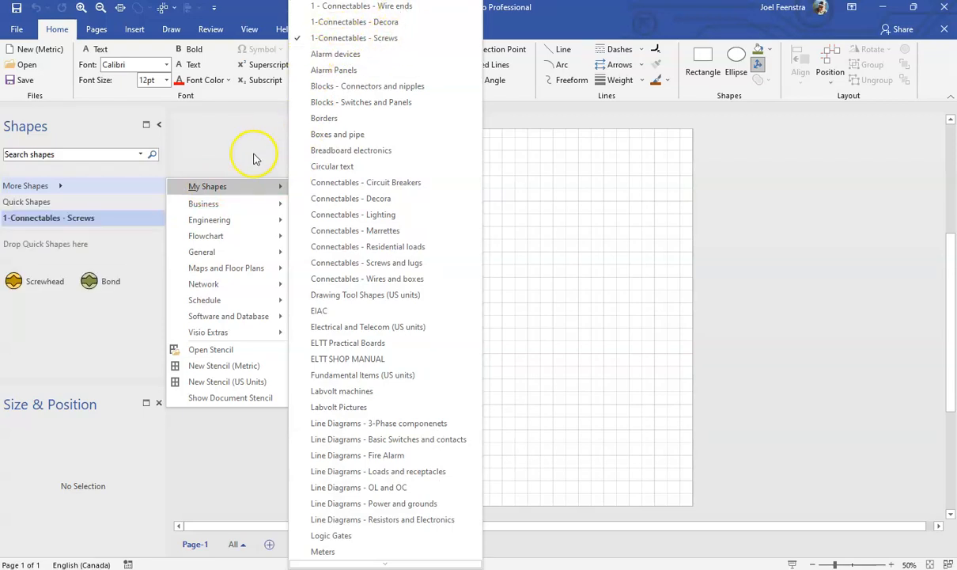
{"action": "left_click", "coordinate": [44, 321]}
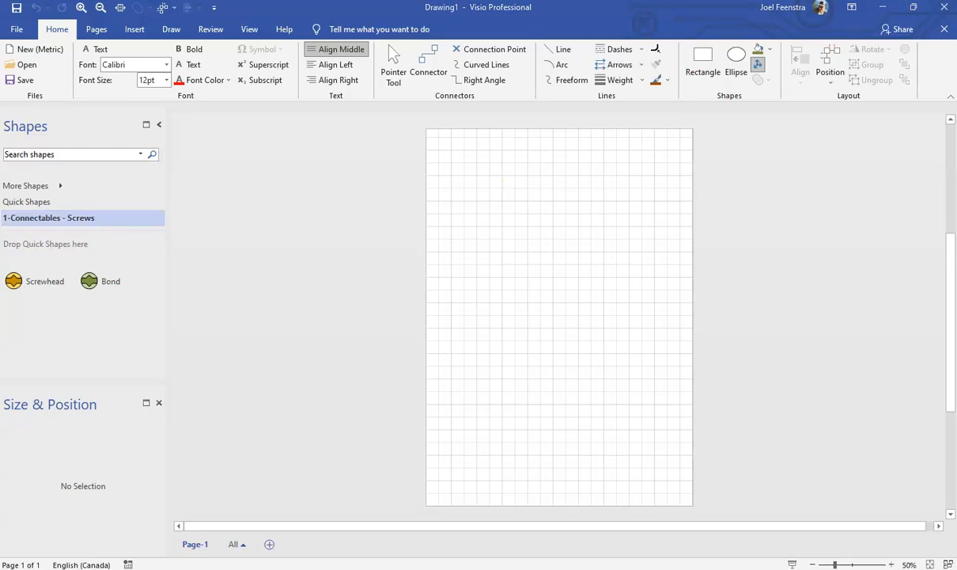
- Switch to the desktop and view the Contactor.PNG image before closing it again
{"action": "left_click", "coordinate": [883, 9]}
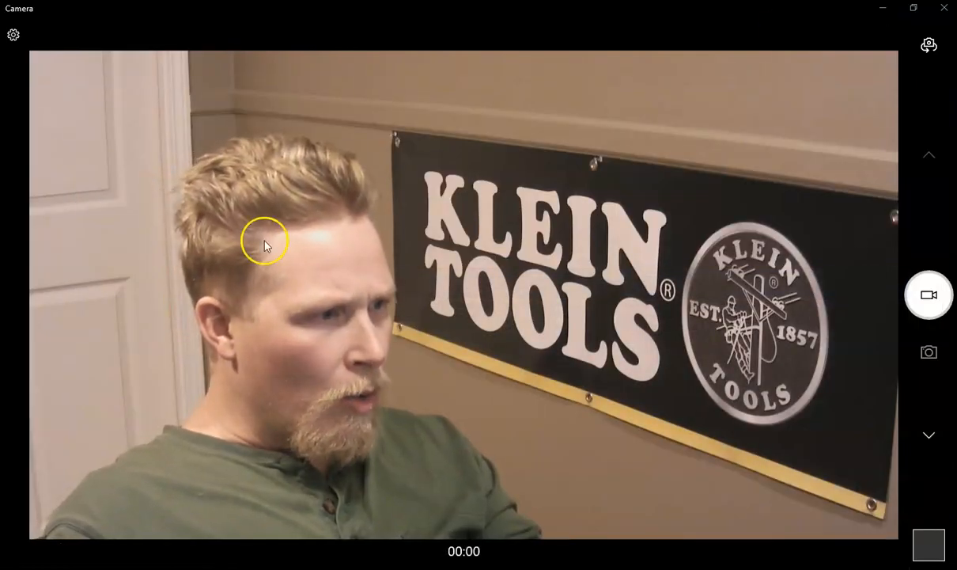
{"action": "left_click", "coordinate": [882, 8]}
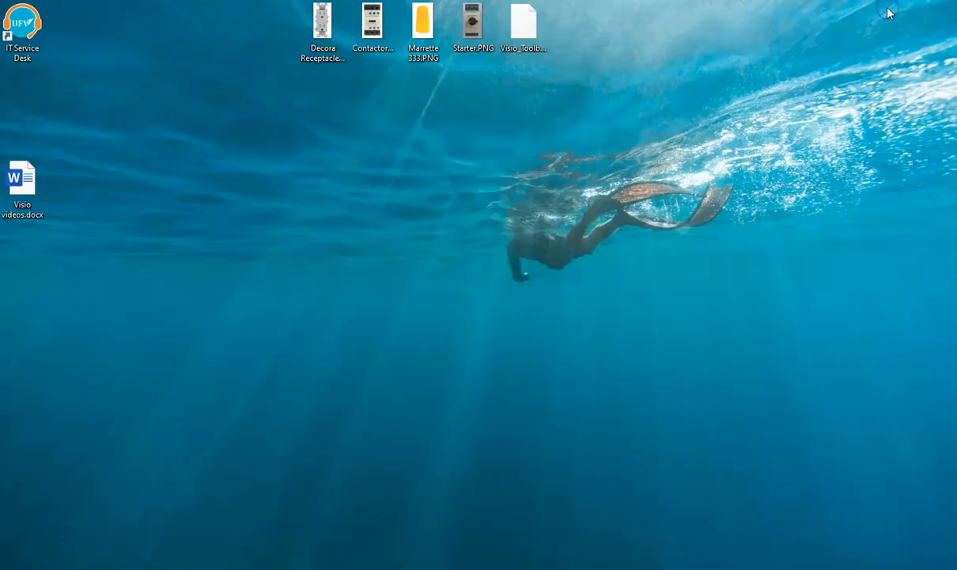
{"action": "left_click", "coordinate": [372, 31]}
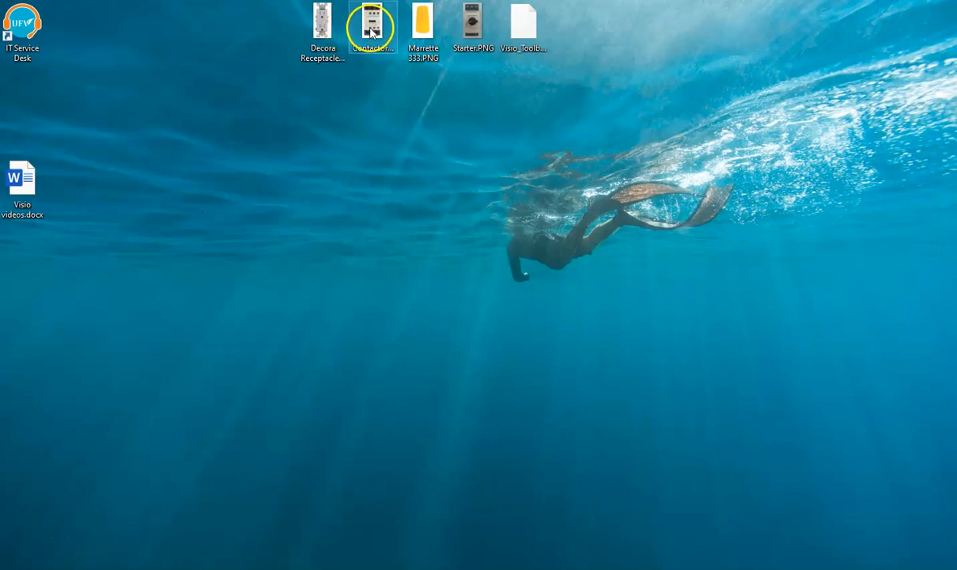
{"action": "double_click", "coordinate": [373, 26]}
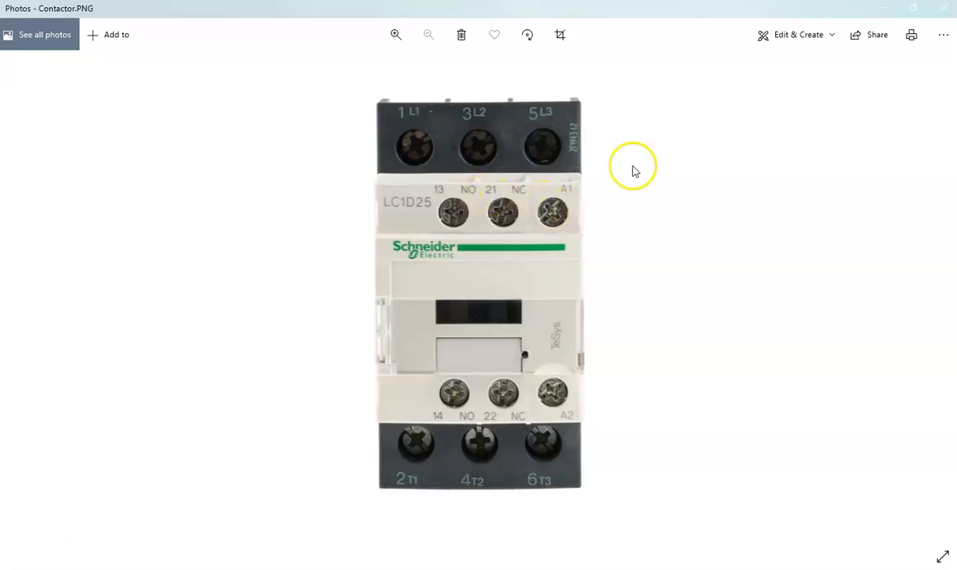
{"action": "left_click", "coordinate": [947, 15]}
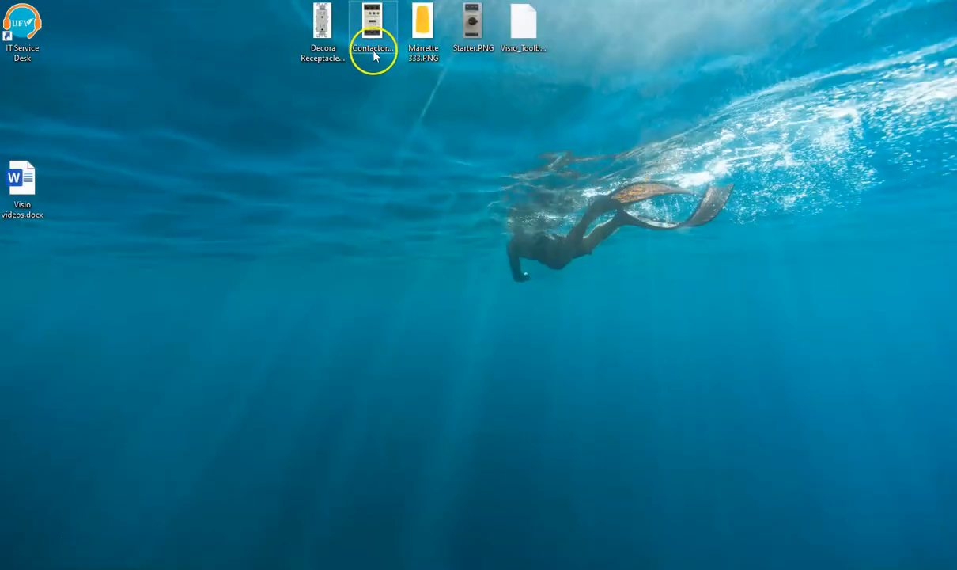
- Copy Contactor.PNG from the desktop and paste it into the Visio drawing
{"action": "left_click_drag", "start_coordinate": [375, 10], "coordinate": [378, 89]}
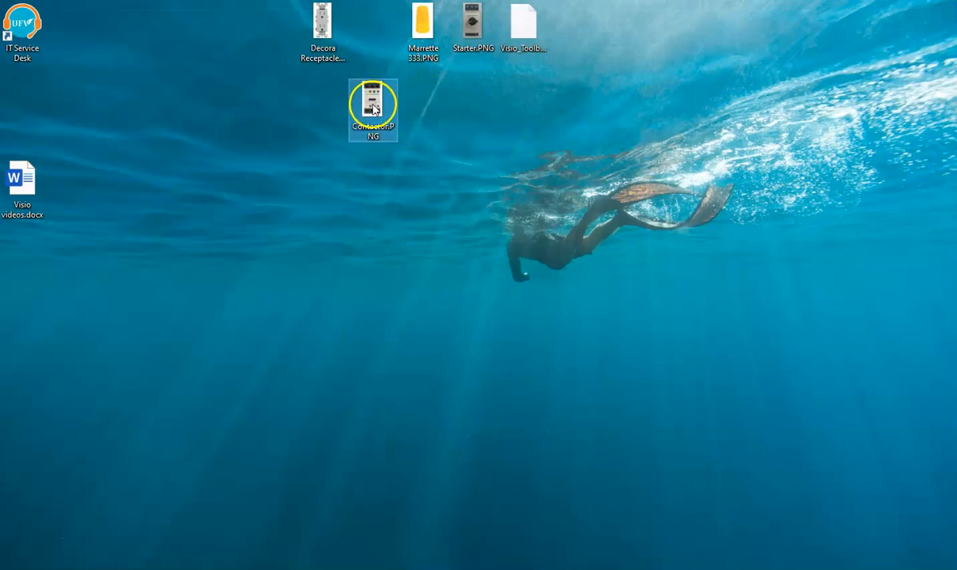
{"action": "right_click", "coordinate": [375, 108]}
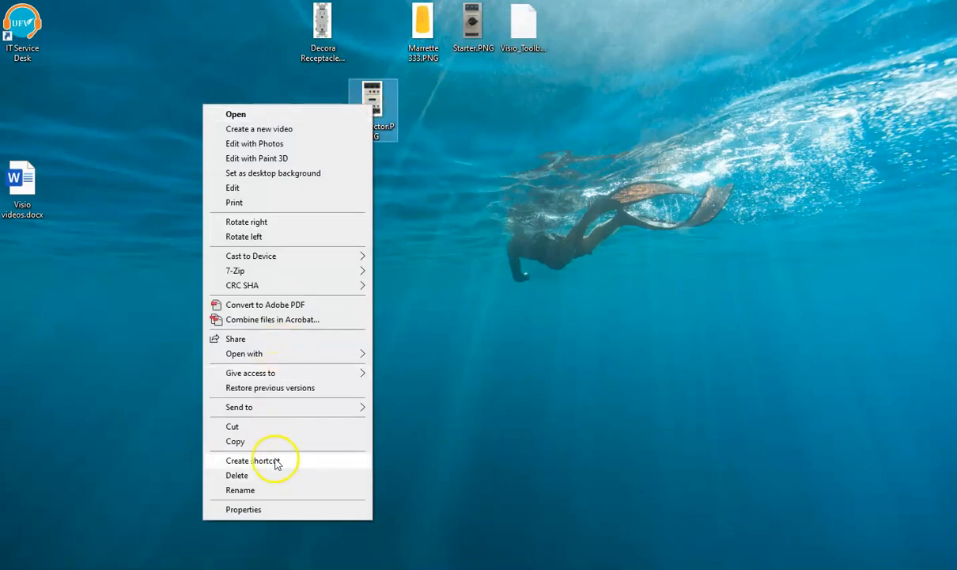
{"action": "left_click", "coordinate": [236, 441]}
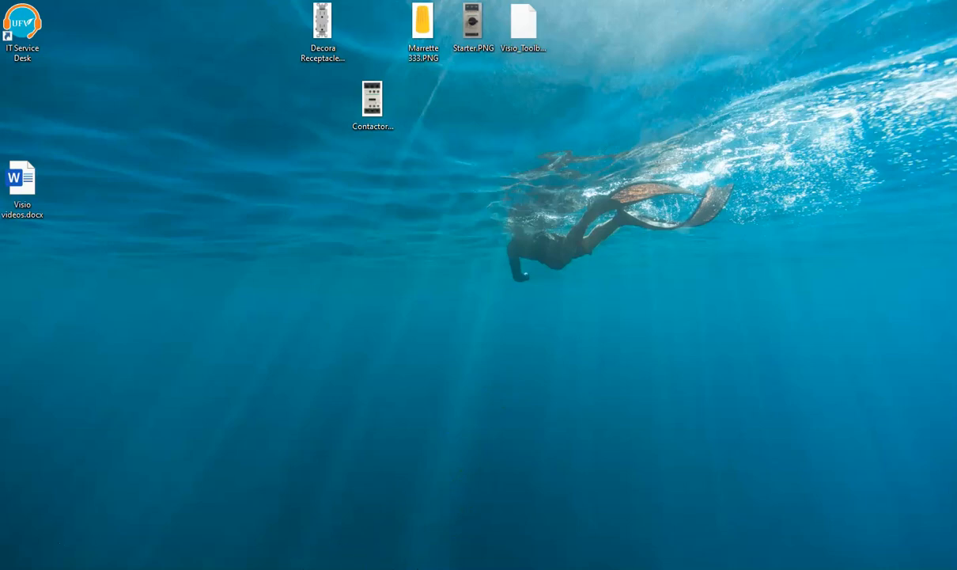
{"action": "left_click", "coordinate": [495, 568]}
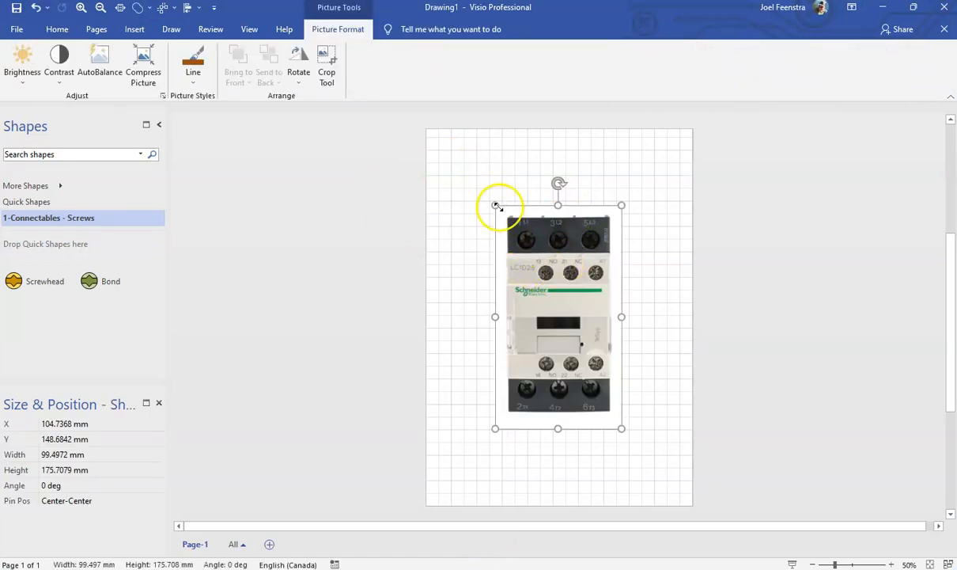
- Shrink the contactor picture to about 35 by 62 mm and move it to the upper left part of the page
{"action": "left_click_drag", "start_coordinate": [496, 205], "coordinate": [574, 306]}
{"action": "left_click", "coordinate": [662, 443]}
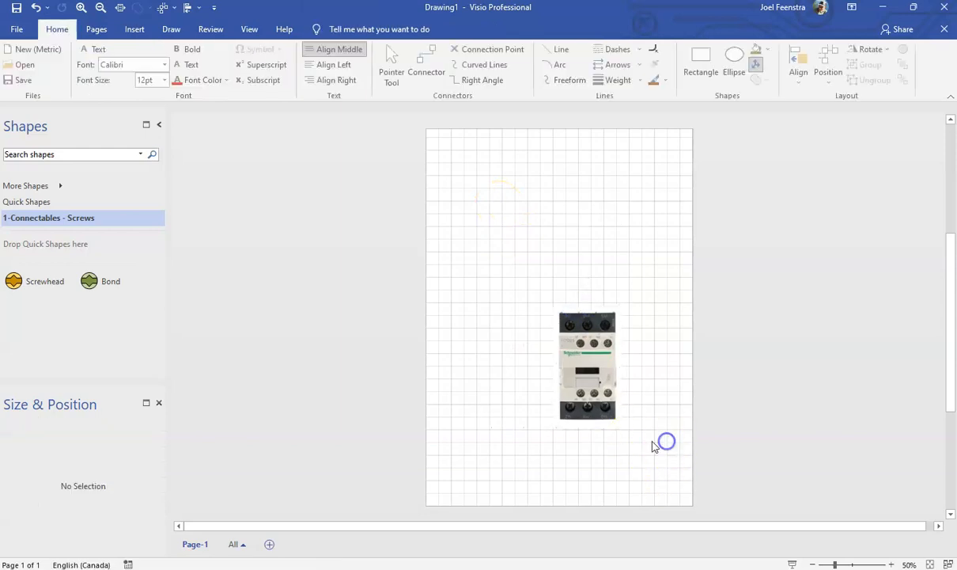
{"action": "left_click_drag", "start_coordinate": [616, 339], "coordinate": [572, 234]}
{"action": "left_click_drag", "start_coordinate": [576, 324], "coordinate": [554, 286]}
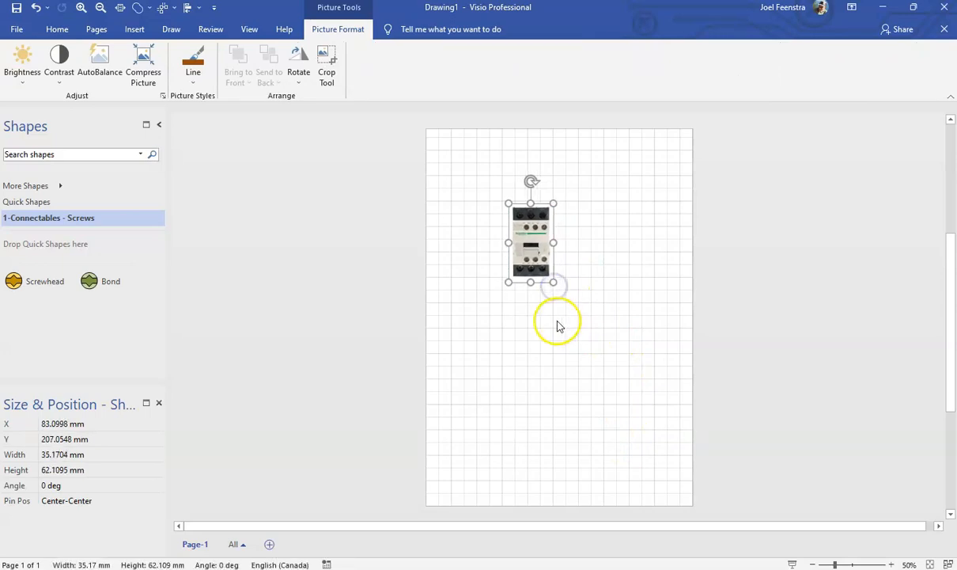
- Enlarge the contactor picture and scale it back down to about 34 by 61 mm
{"action": "scroll", "coordinate": [564, 247], "scroll_direction": "up", "scroll_amount": 3}
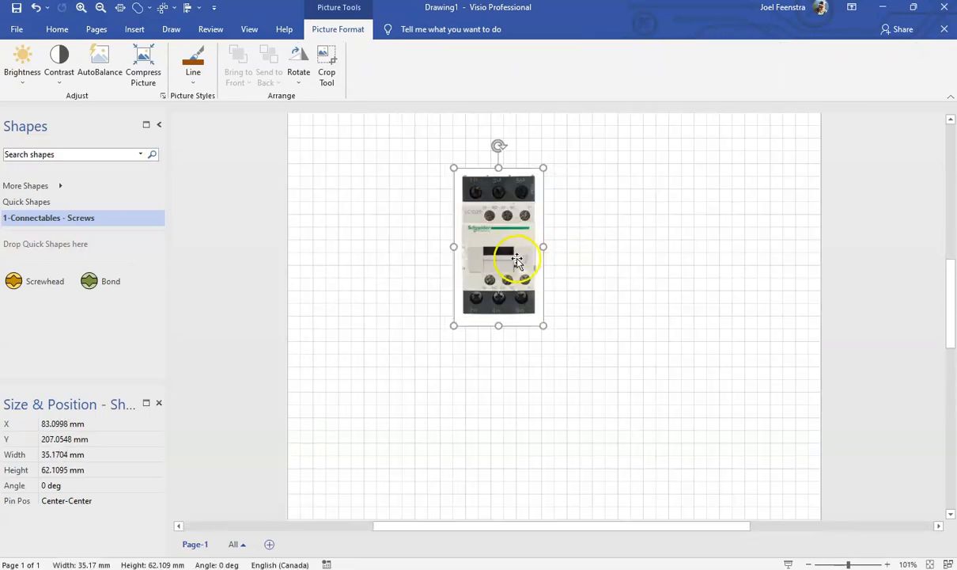
{"action": "scroll", "coordinate": [514, 269], "scroll_direction": "up", "scroll_amount": 2}
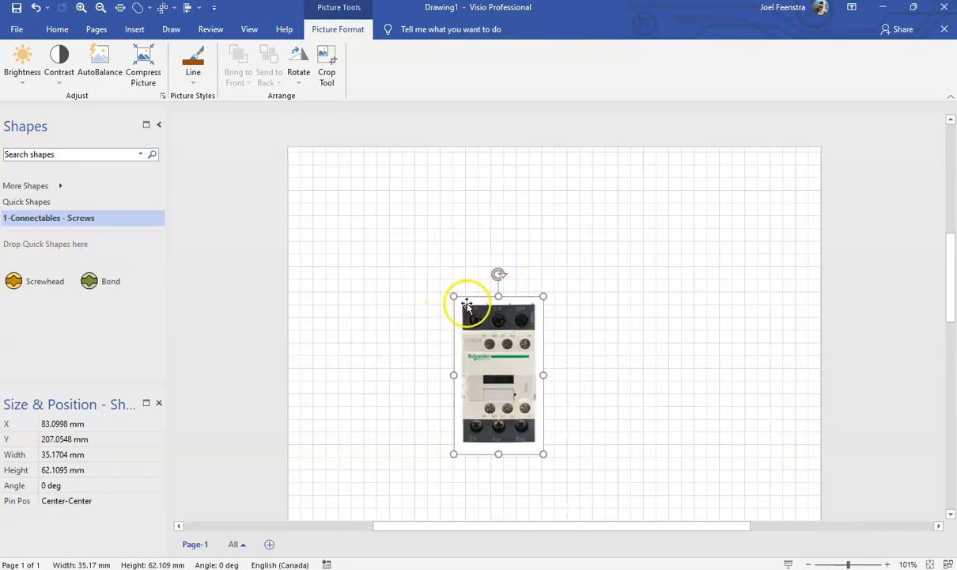
{"action": "scroll", "coordinate": [488, 388], "scroll_direction": "down", "scroll_amount": 2}
{"action": "scroll", "coordinate": [504, 427], "scroll_direction": "down", "scroll_amount": 3}
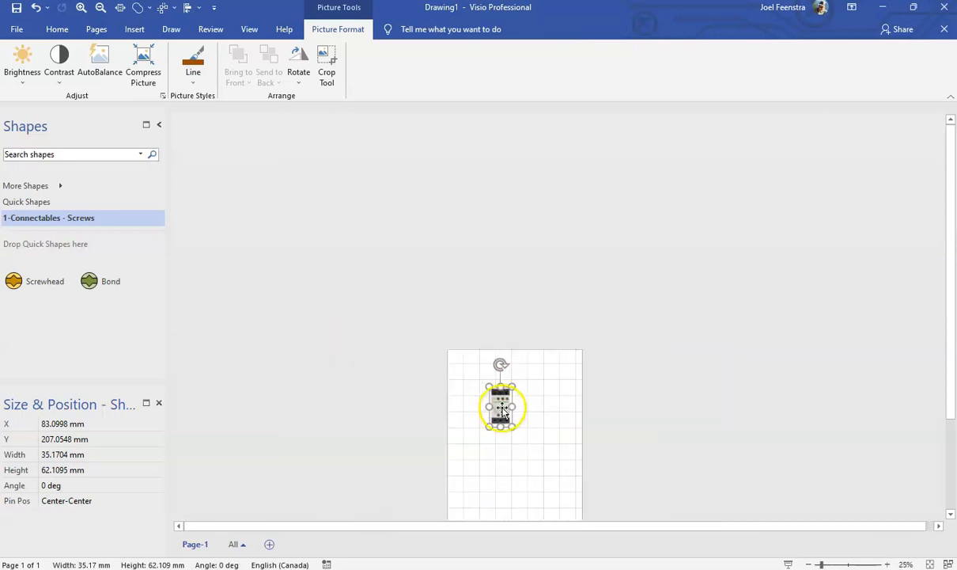
{"action": "scroll", "coordinate": [507, 320], "scroll_direction": "up", "scroll_amount": 3}
{"action": "left_click_drag", "start_coordinate": [517, 261], "coordinate": [630, 490]}
{"action": "scroll", "coordinate": [561, 394], "scroll_direction": "down", "scroll_amount": 3}
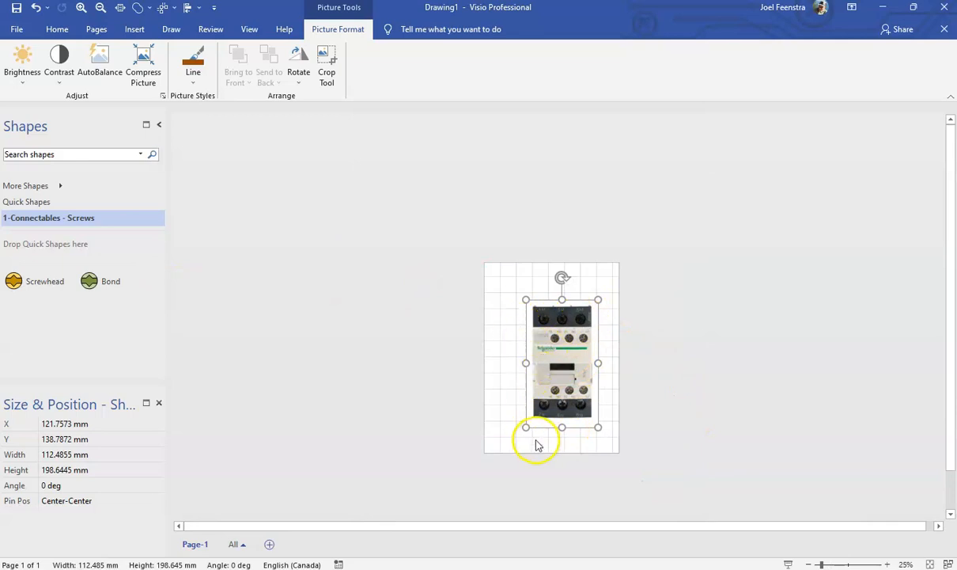
{"action": "left_click_drag", "start_coordinate": [597, 426], "coordinate": [546, 332]}
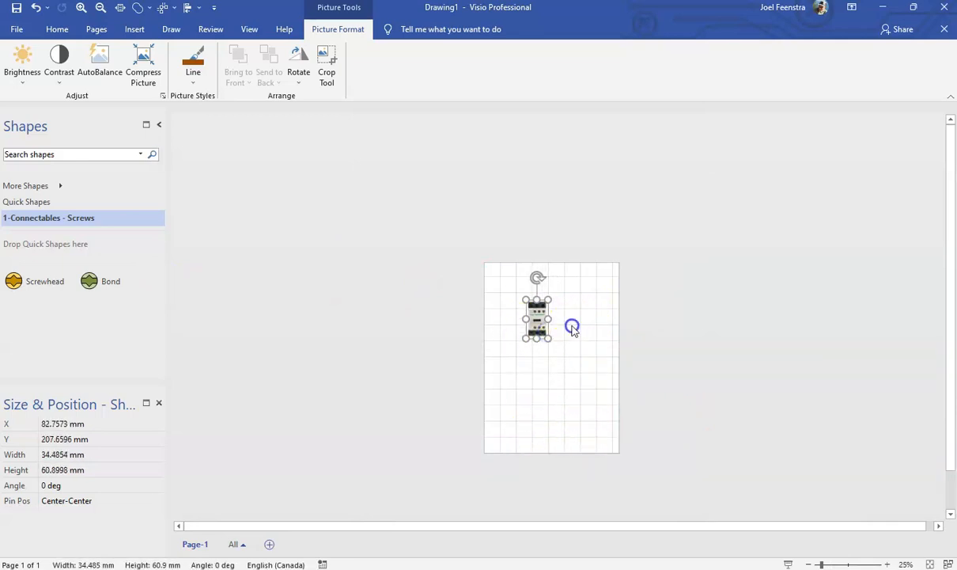
{"action": "left_click", "coordinate": [572, 327]}
- Examine the contactor picture up close, from the upper L terminals to the lower T terminals
{"action": "scroll", "coordinate": [540, 325], "scroll_direction": "up", "scroll_amount": 5}
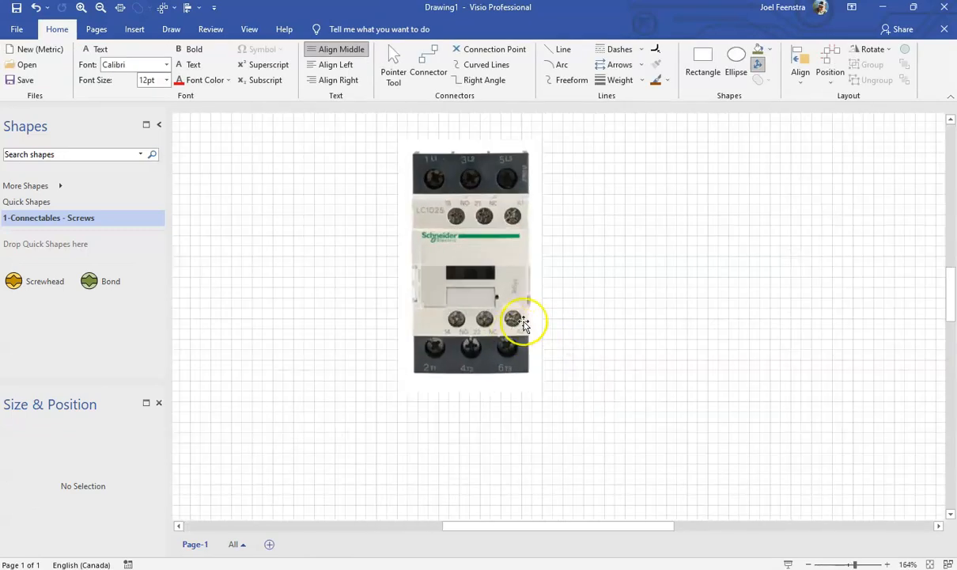
{"action": "scroll", "coordinate": [520, 320], "scroll_direction": "up", "scroll_amount": 2}
{"action": "scroll", "coordinate": [438, 363], "scroll_direction": "up", "scroll_amount": 5}
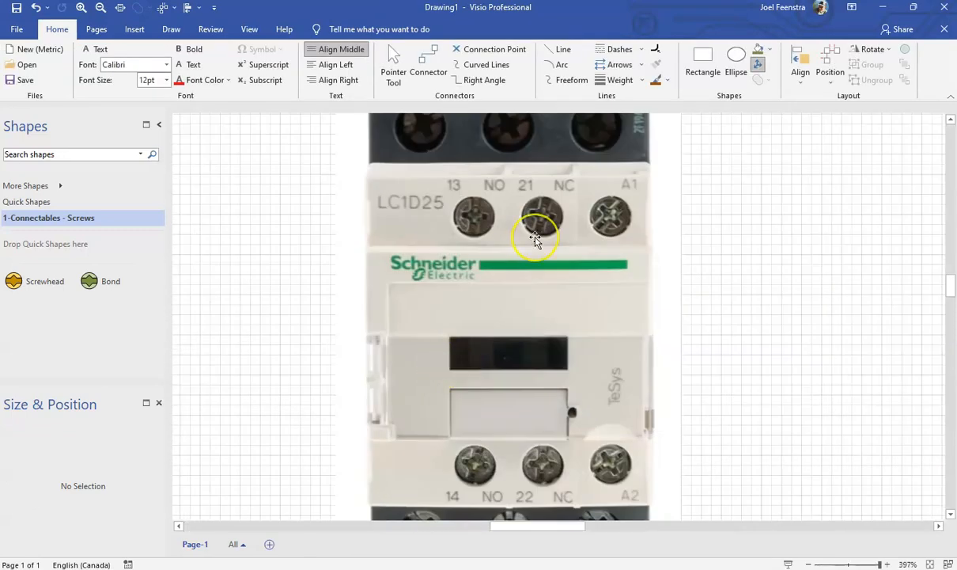
{"action": "scroll", "coordinate": [534, 241], "scroll_direction": "down", "scroll_amount": 3}
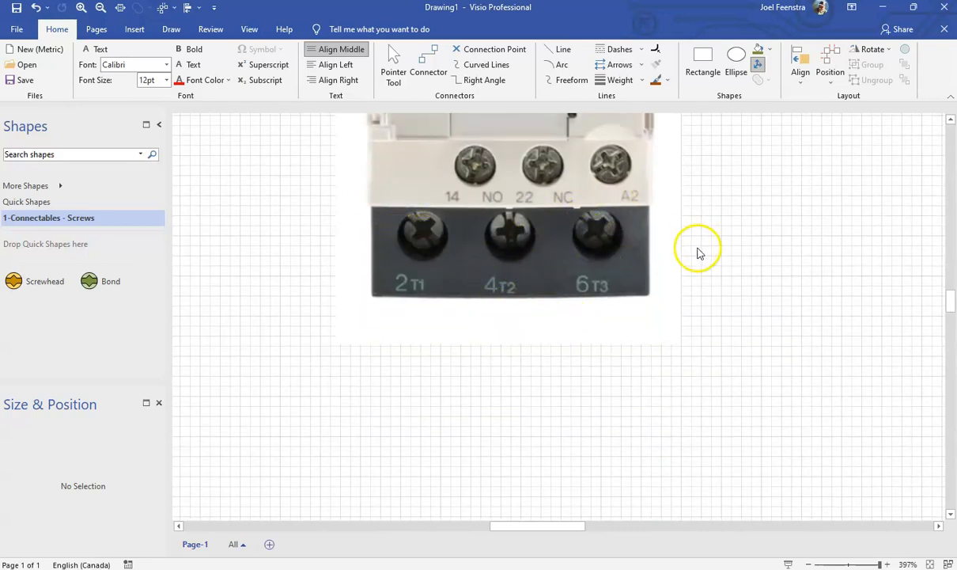
{"action": "scroll", "coordinate": [704, 257], "scroll_direction": "up", "scroll_amount": 3}
{"action": "scroll", "coordinate": [708, 264], "scroll_direction": "up", "scroll_amount": 2}
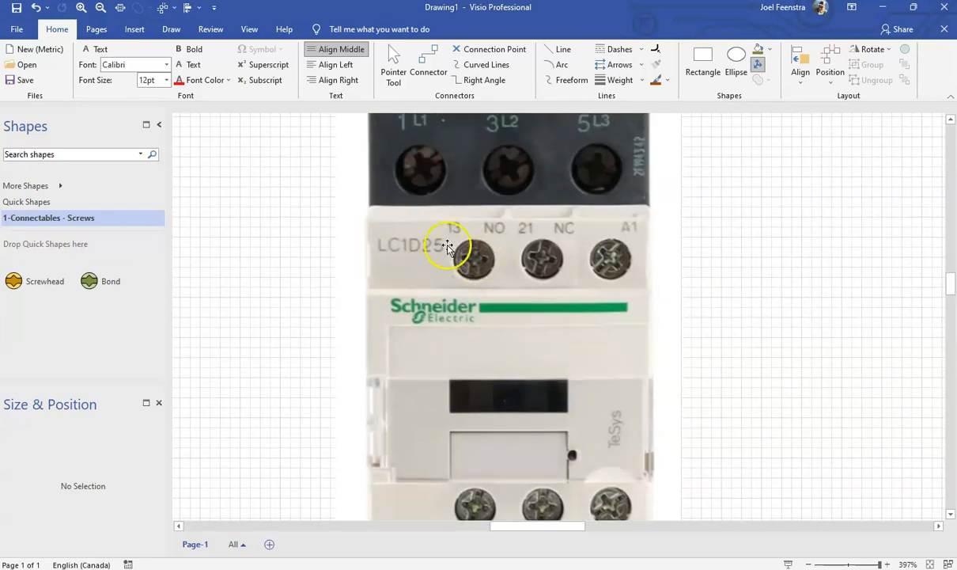
{"action": "scroll", "coordinate": [653, 237], "scroll_direction": "up", "scroll_amount": 3}
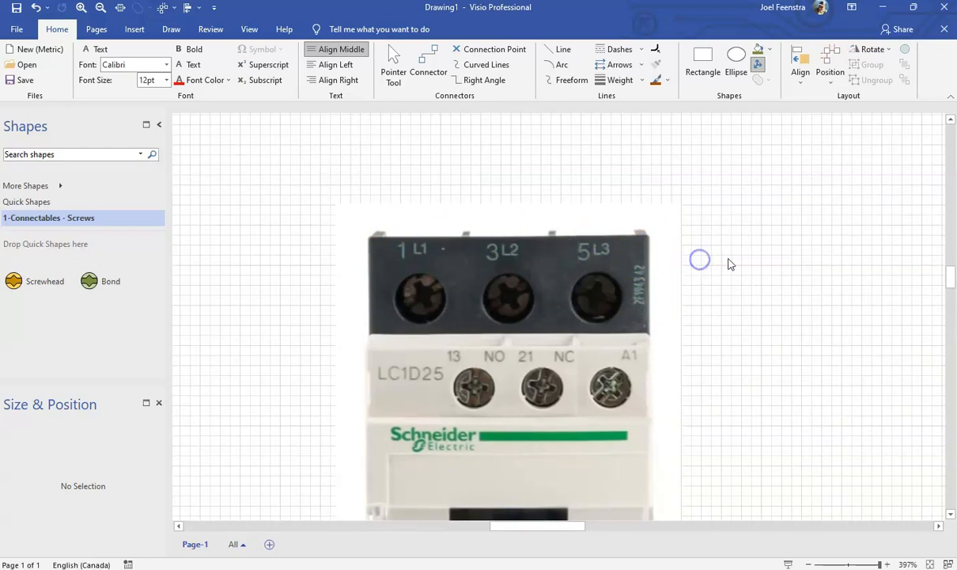
{"action": "scroll", "coordinate": [726, 261], "scroll_direction": "down", "scroll_amount": 3}
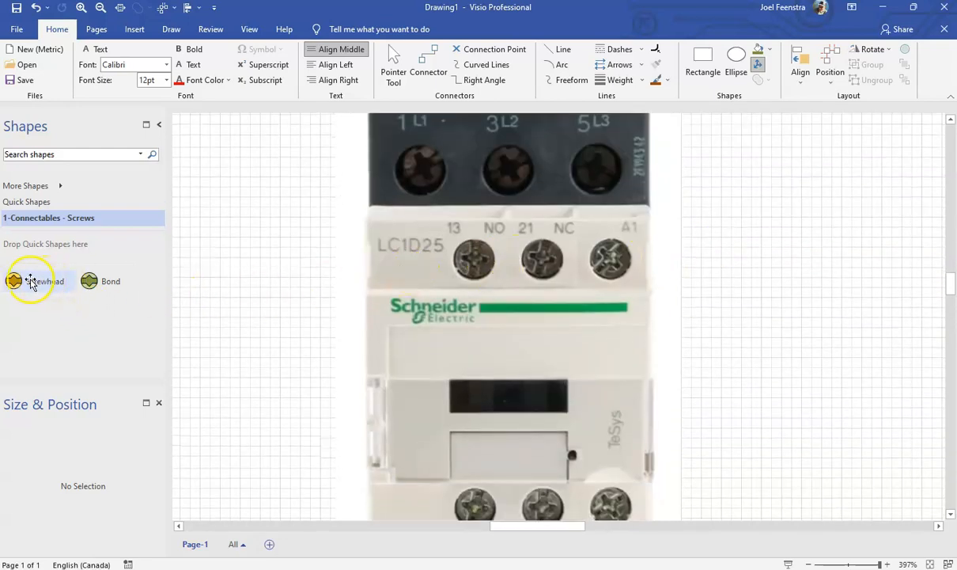
- Place a Screwhead shape over the contactor's A1 terminal, scaled to 4.1 mm and rotated to 45 degrees
{"action": "left_click_drag", "start_coordinate": [13, 283], "coordinate": [810, 215]}
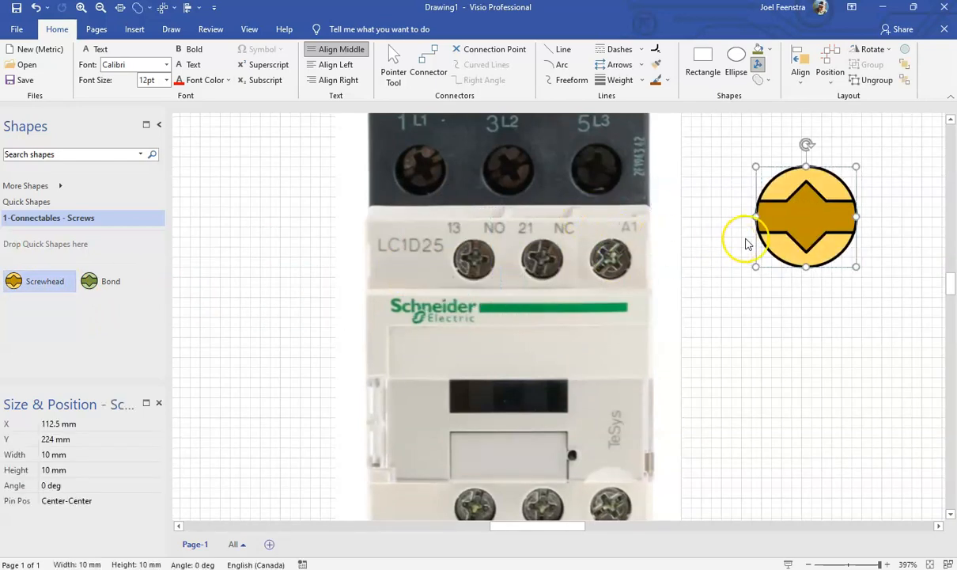
{"action": "left_click_drag", "start_coordinate": [857, 167], "coordinate": [616, 247]}
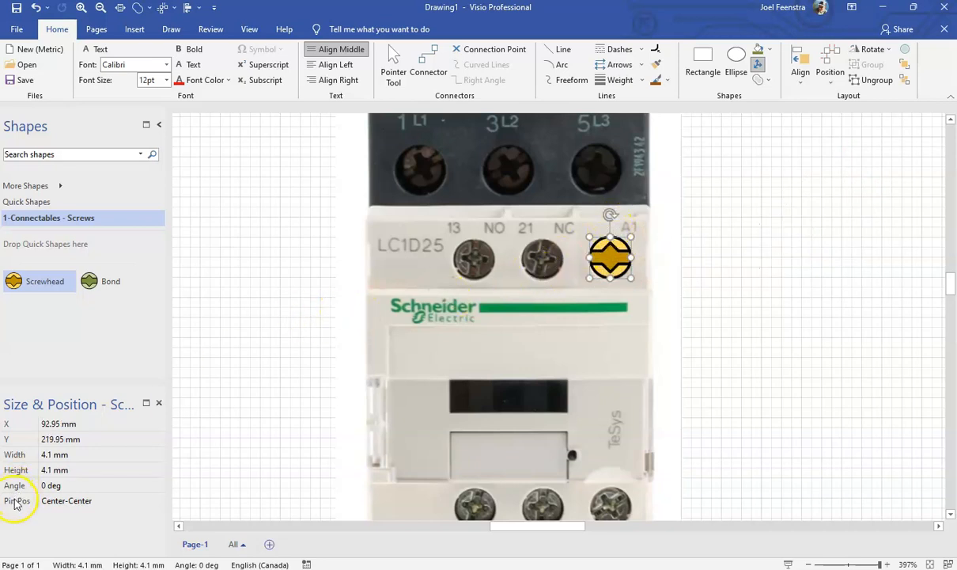
{"action": "left_click", "coordinate": [60, 486]}
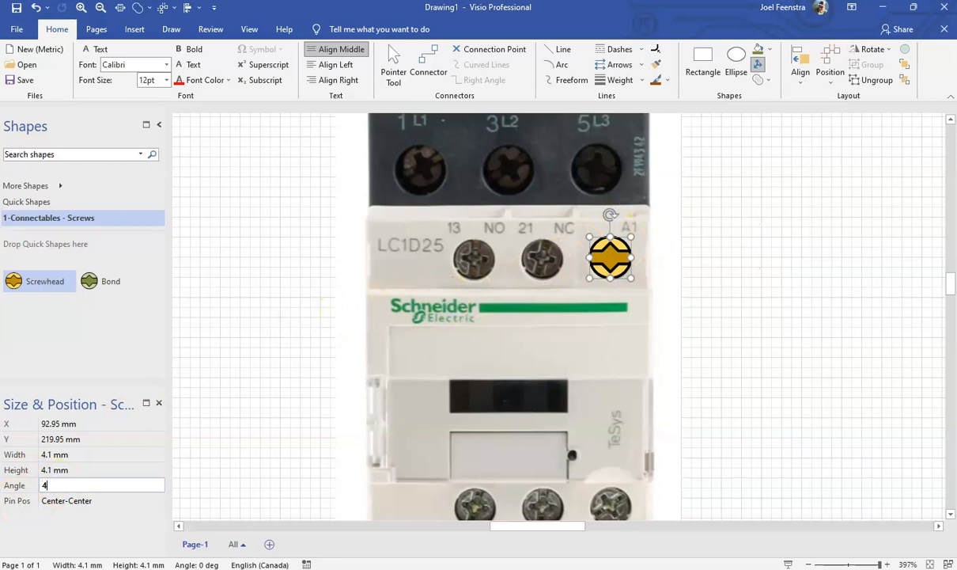
{"action": "key", "text": "Return"}
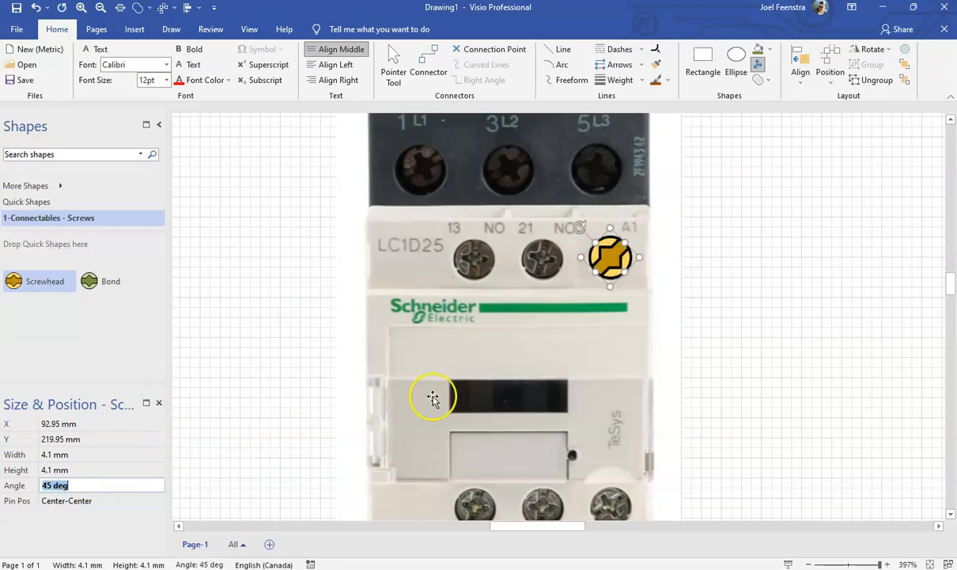
{"action": "left_click", "coordinate": [684, 336]}
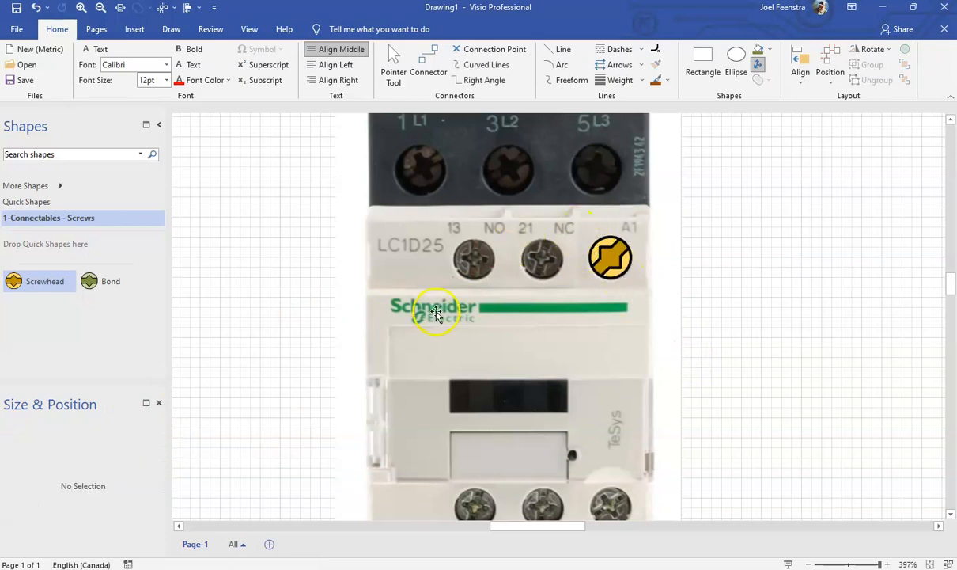
- Place another Screwhead shape over the contactor's 5 L3 terminal, scaled to about 5.8 mm, and select it
{"action": "left_click_drag", "start_coordinate": [15, 281], "coordinate": [594, 197]}
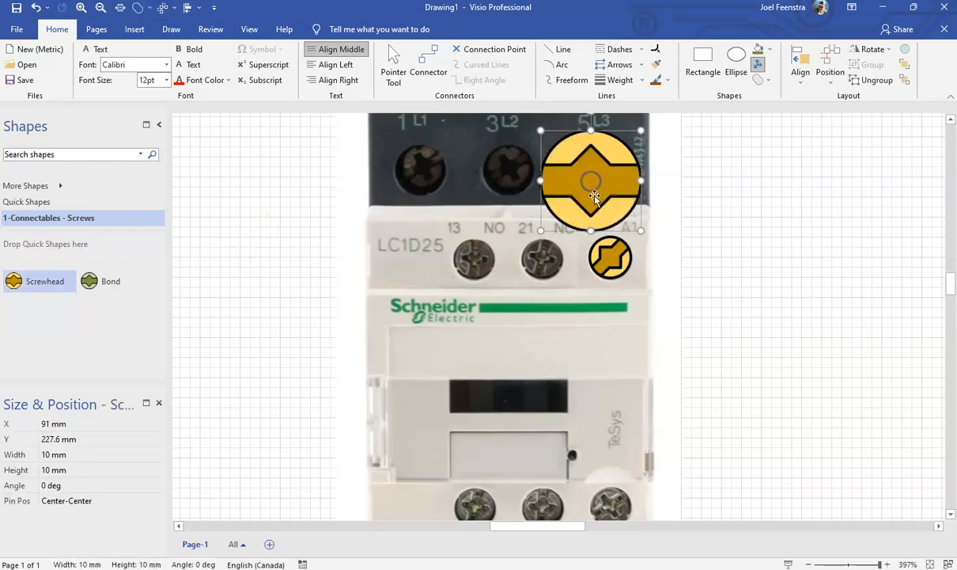
{"action": "left_click_drag", "start_coordinate": [641, 130], "coordinate": [599, 172]}
{"action": "left_click_drag", "start_coordinate": [568, 202], "coordinate": [595, 163]}
{"action": "left_click", "coordinate": [702, 298]}
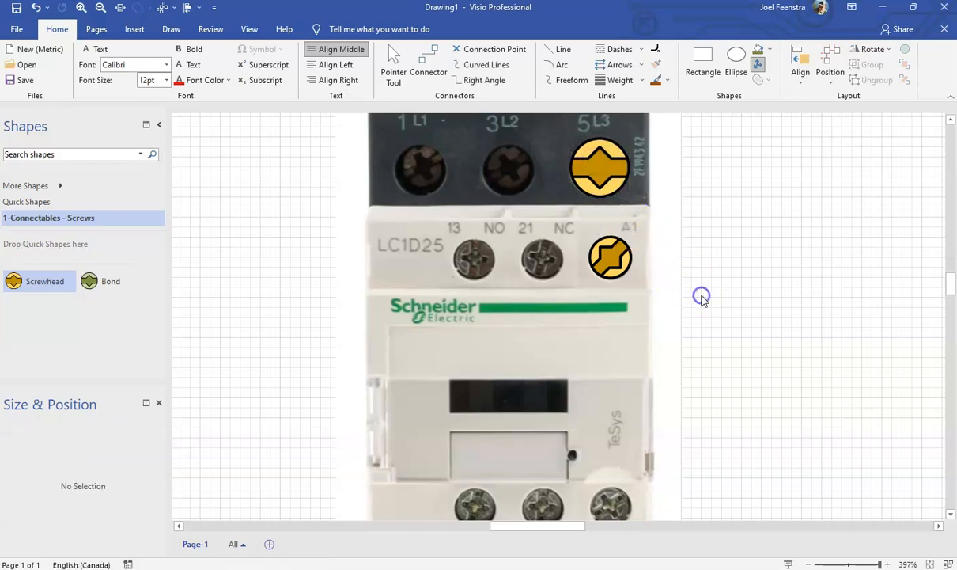
{"action": "scroll", "coordinate": [695, 309], "scroll_direction": "up", "scroll_amount": 3}
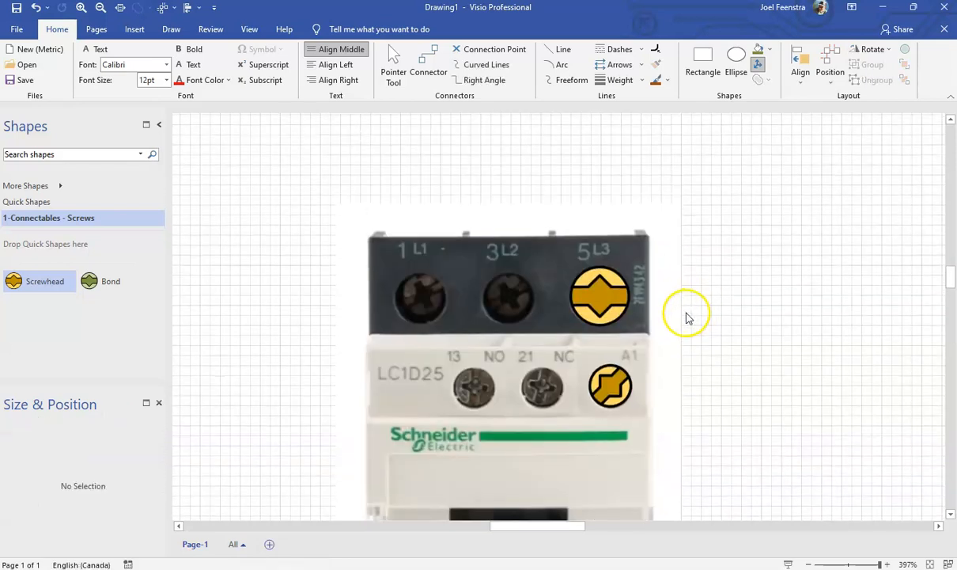
{"action": "left_click", "coordinate": [600, 277]}
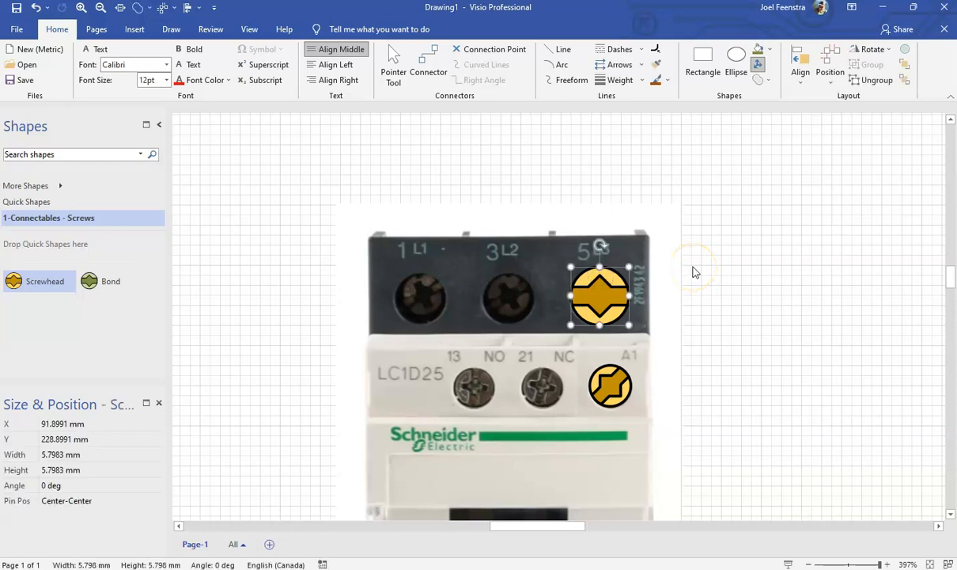
- Scale the Screwhead over the 5 L3 terminal down to 5.3 mm and center it on the terminal hole
{"action": "scroll", "coordinate": [638, 293], "scroll_direction": "up", "scroll_amount": 5}
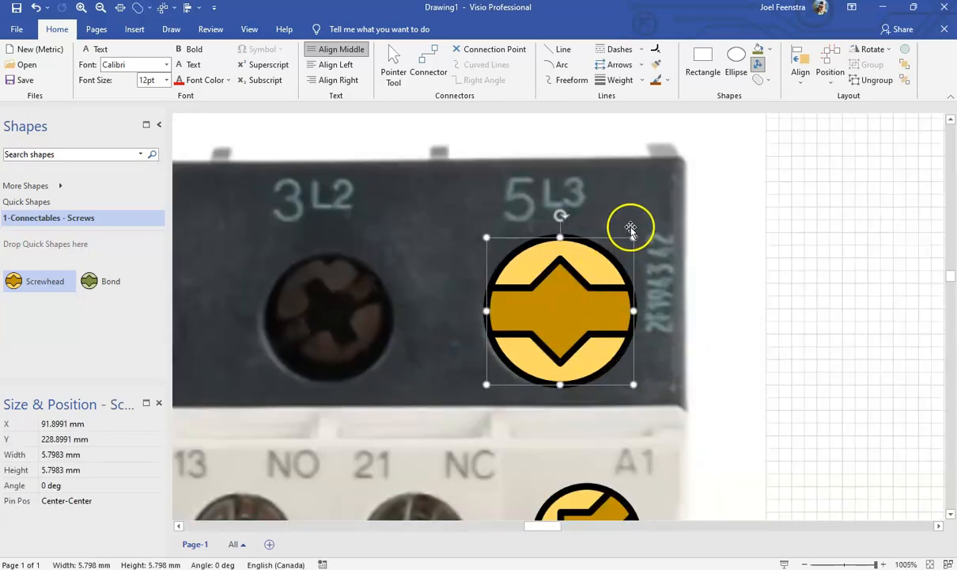
{"action": "left_click_drag", "start_coordinate": [633, 239], "coordinate": [620, 269]}
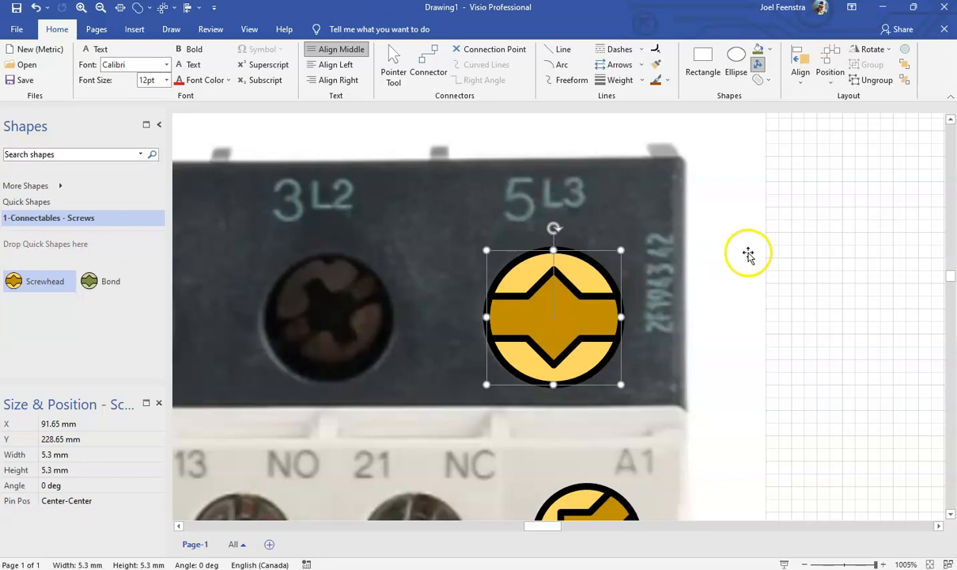
{"action": "scroll", "coordinate": [748, 252], "scroll_direction": "up", "scroll_amount": 3}
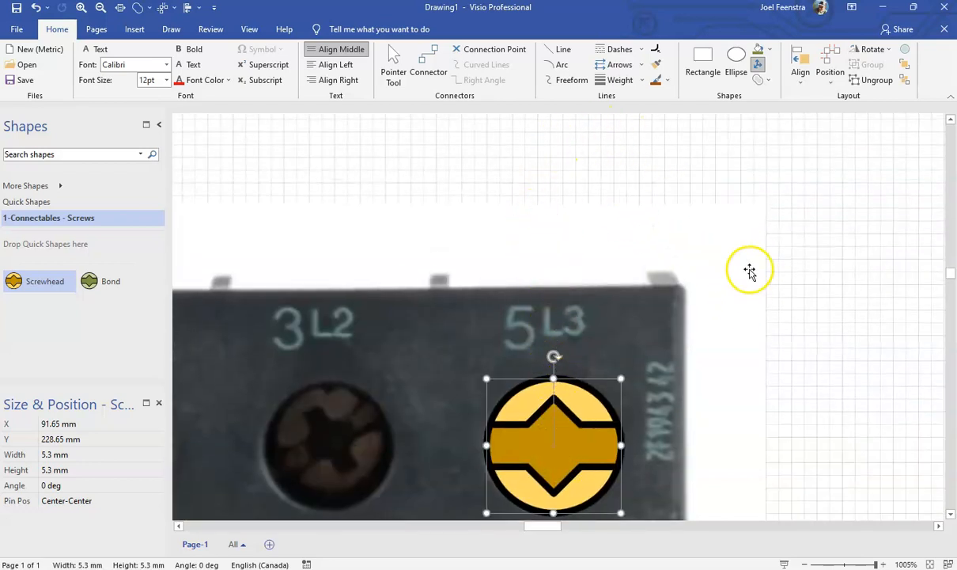
{"action": "left_click", "coordinate": [669, 396]}
{"action": "left_click", "coordinate": [586, 434]}
{"action": "left_click_drag", "start_coordinate": [566, 419], "coordinate": [562, 372]}
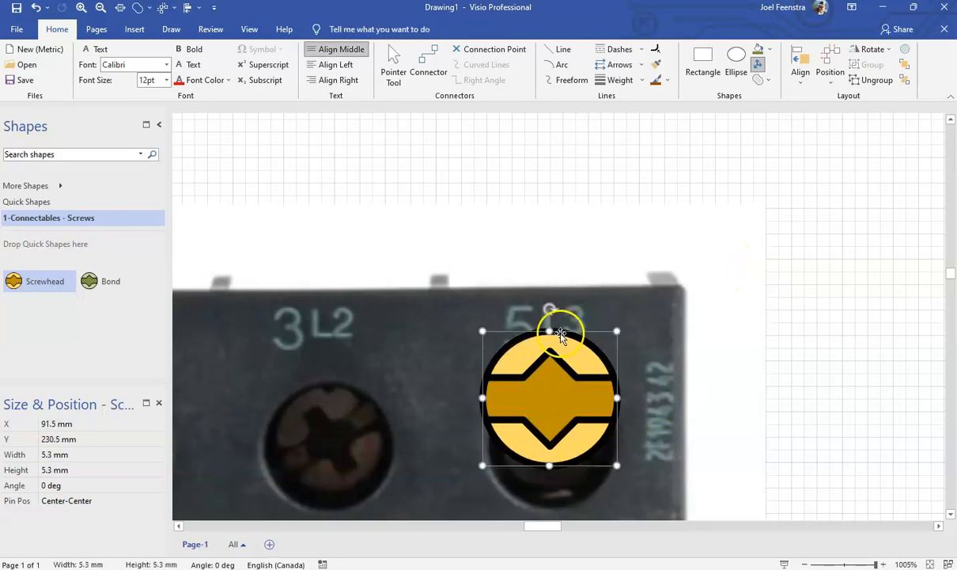
{"action": "scroll", "coordinate": [551, 366], "scroll_direction": "down", "scroll_amount": 4}
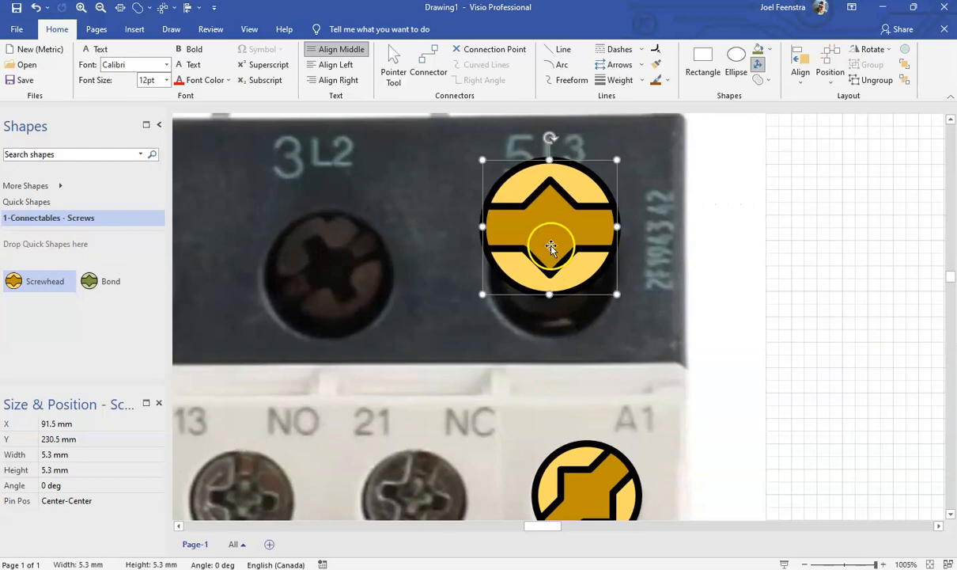
{"action": "scroll", "coordinate": [551, 247], "scroll_direction": "down", "scroll_amount": 2, "text": "ctrl"}
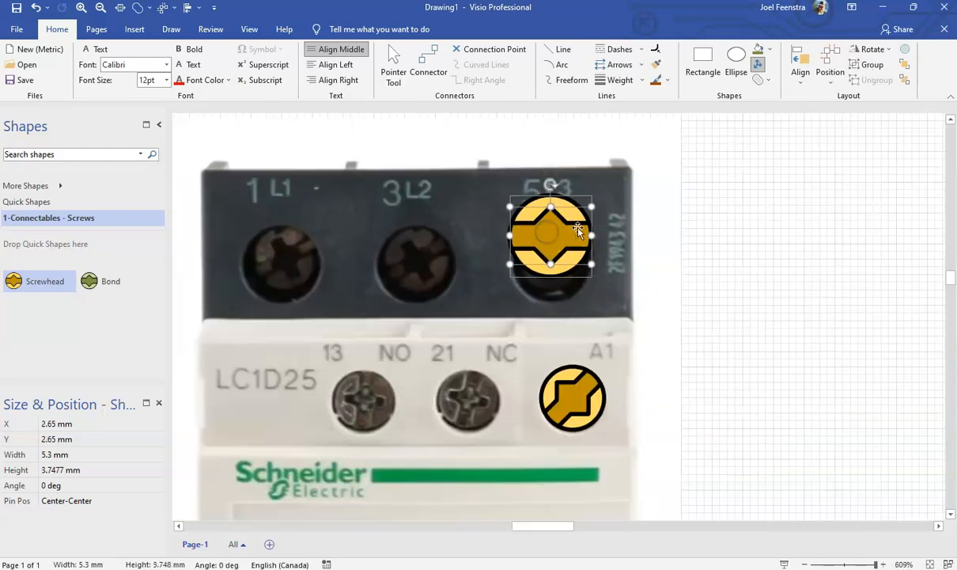
{"action": "left_click", "coordinate": [726, 215]}
{"action": "left_click", "coordinate": [541, 209]}
{"action": "left_click_drag", "start_coordinate": [541, 210], "coordinate": [541, 236]}
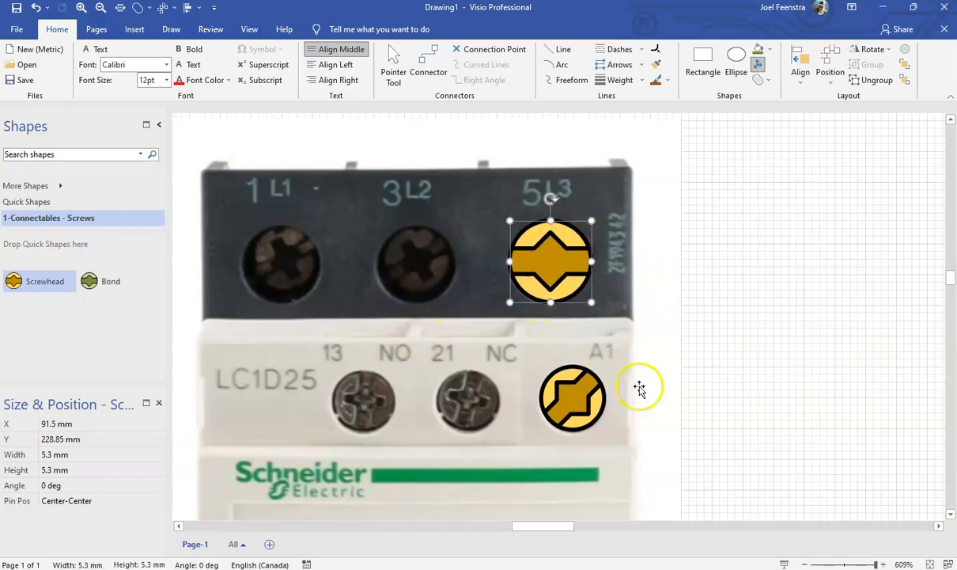
{"action": "left_click", "coordinate": [773, 354]}
- Move the 5 L3 Screwhead and the A1 Screwhead off the contactor picture onto the blank page to its right
{"action": "scroll", "coordinate": [760, 361], "scroll_direction": "down", "scroll_amount": 3}
{"action": "scroll", "coordinate": [762, 362], "scroll_direction": "down", "scroll_amount": 5}
{"action": "scroll", "coordinate": [752, 411], "scroll_direction": "down", "scroll_amount": 3}
{"action": "scroll", "coordinate": [680, 316], "scroll_direction": "up", "scroll_amount": 3}
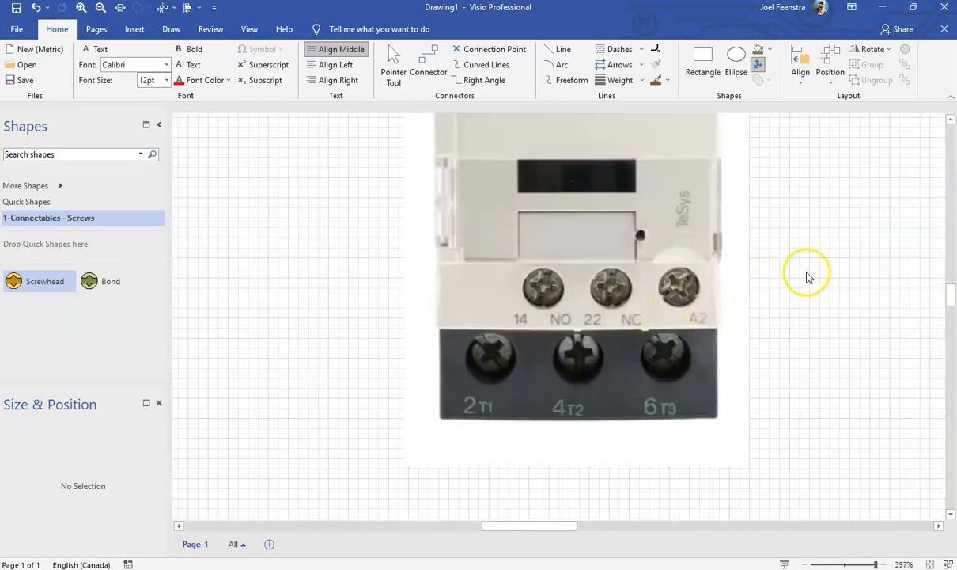
{"action": "scroll", "coordinate": [808, 277], "scroll_direction": "up", "scroll_amount": 5}
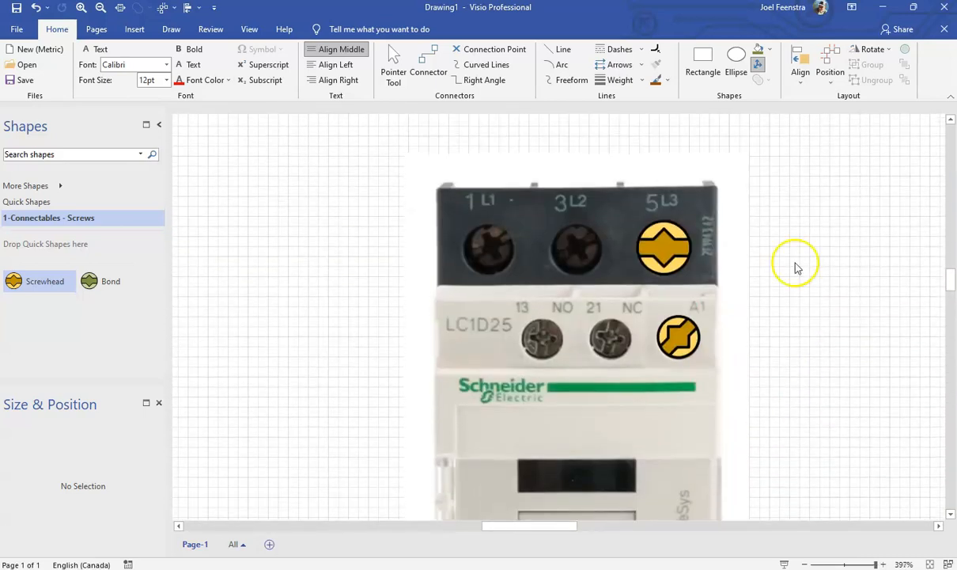
{"action": "left_click", "coordinate": [666, 247]}
{"action": "left_click_drag", "start_coordinate": [752, 243], "coordinate": [815, 235]}
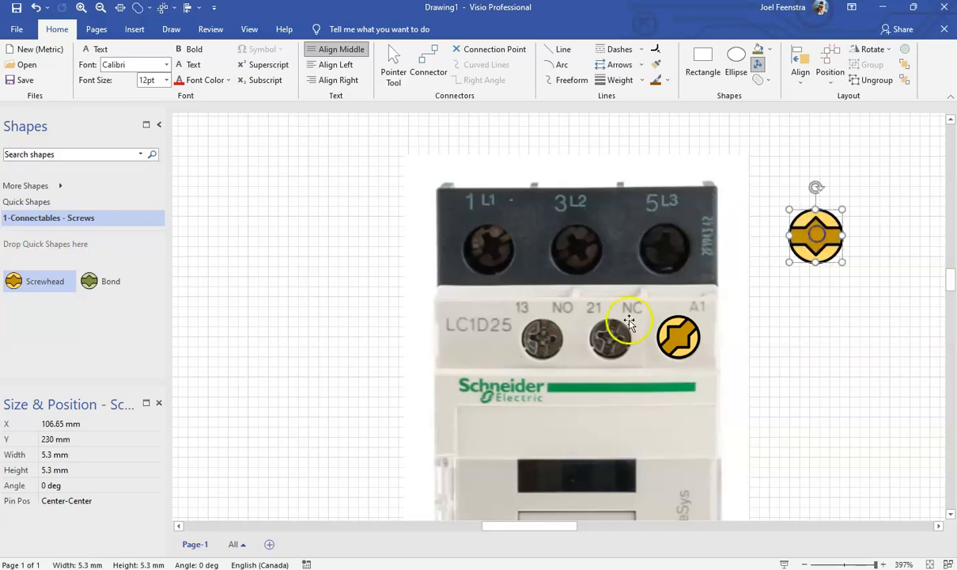
{"action": "left_click_drag", "start_coordinate": [689, 331], "coordinate": [832, 301]}
{"action": "left_click", "coordinate": [842, 391]}
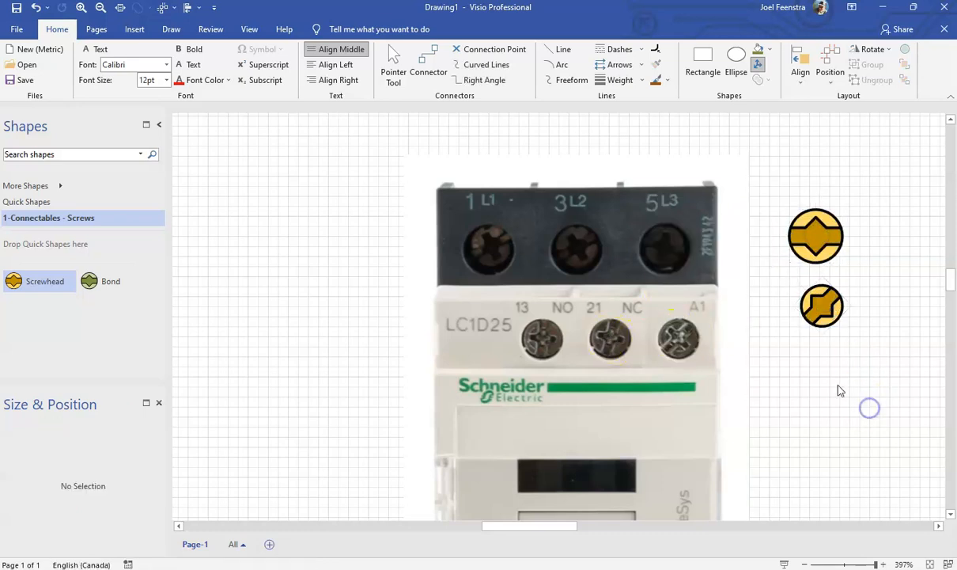
- Draw a 28 by 53 mm rectangle covering the whole contactor body in the picture
{"action": "left_click", "coordinate": [744, 274]}
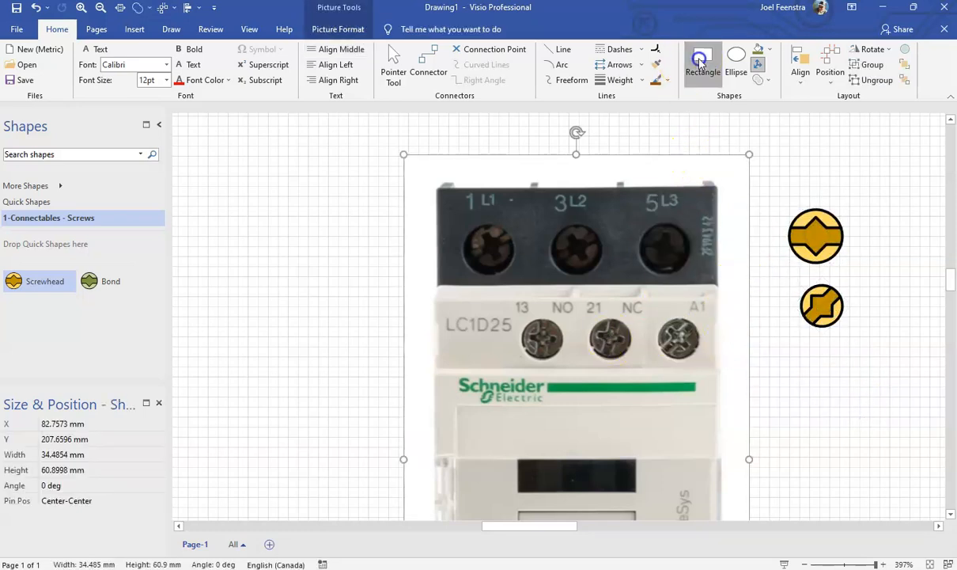
{"action": "scroll", "coordinate": [717, 273], "scroll_direction": "down", "scroll_amount": 5}
{"action": "left_click", "coordinate": [794, 284]}
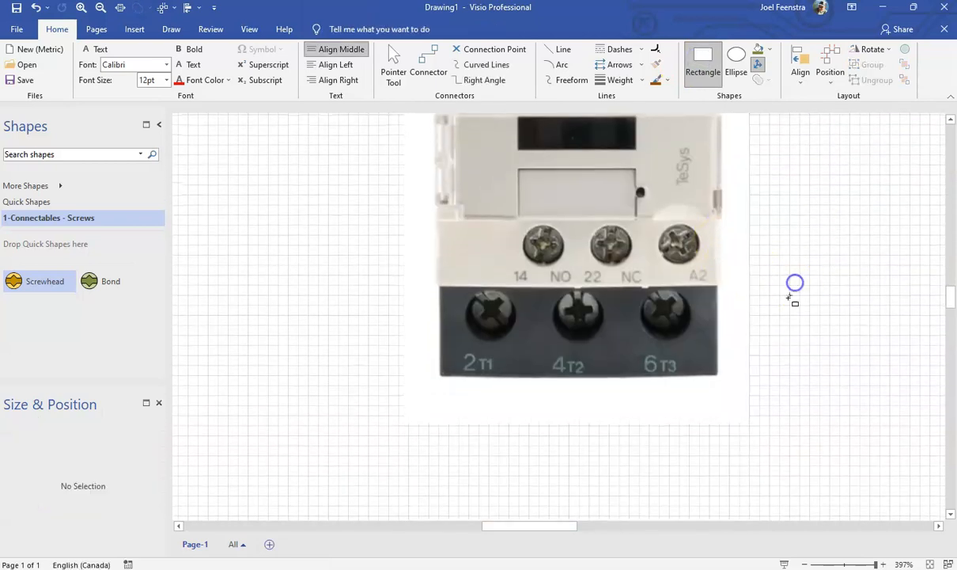
{"action": "scroll", "coordinate": [496, 361], "scroll_direction": "up", "scroll_amount": 2}
{"action": "scroll", "coordinate": [495, 364], "scroll_direction": "down", "scroll_amount": 1}
{"action": "scroll", "coordinate": [495, 371], "scroll_direction": "up", "scroll_amount": 2}
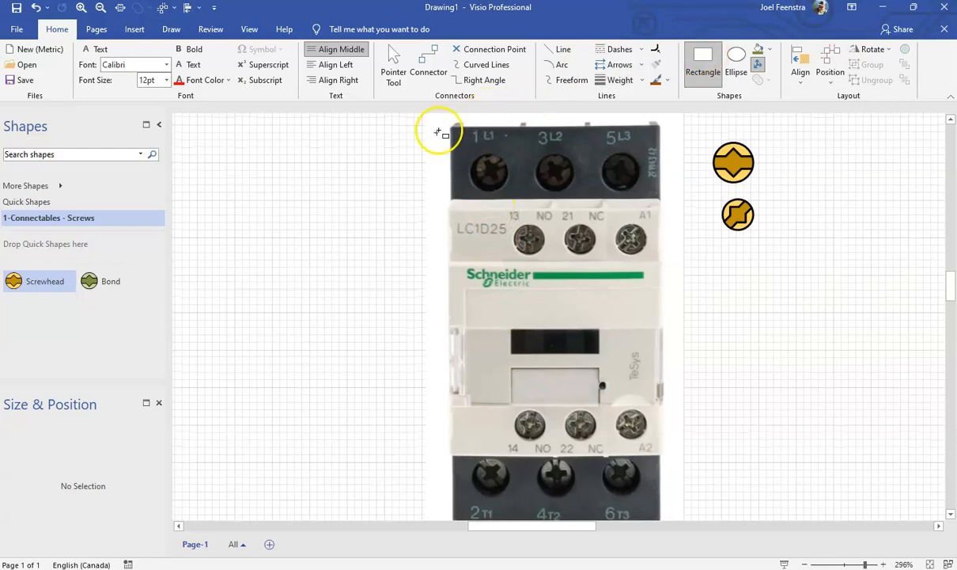
{"action": "left_click_drag", "start_coordinate": [452, 127], "coordinate": [657, 478]}
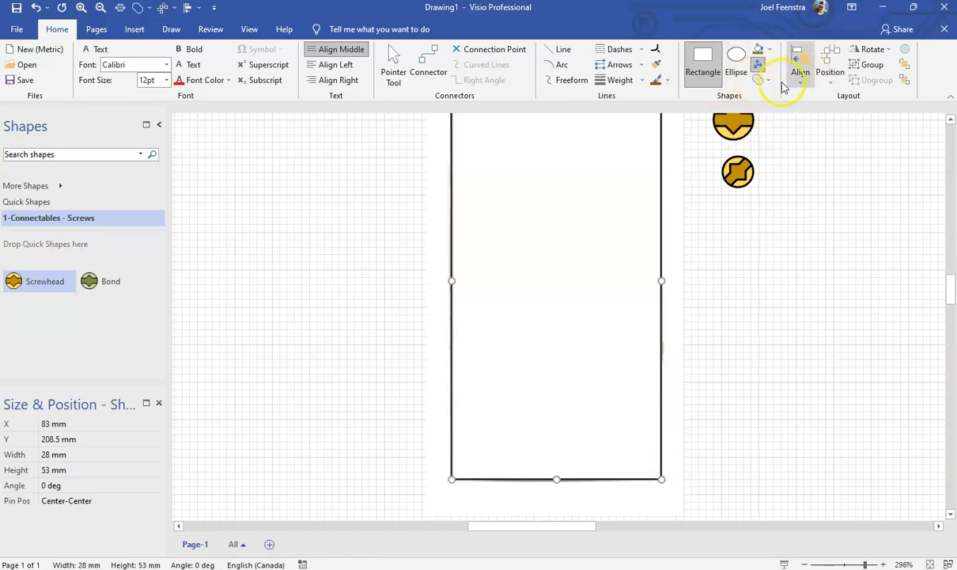
- Fill the full-body rectangle with medium grey and send it to the back, behind the contactor picture
{"action": "left_click", "coordinate": [770, 49]}
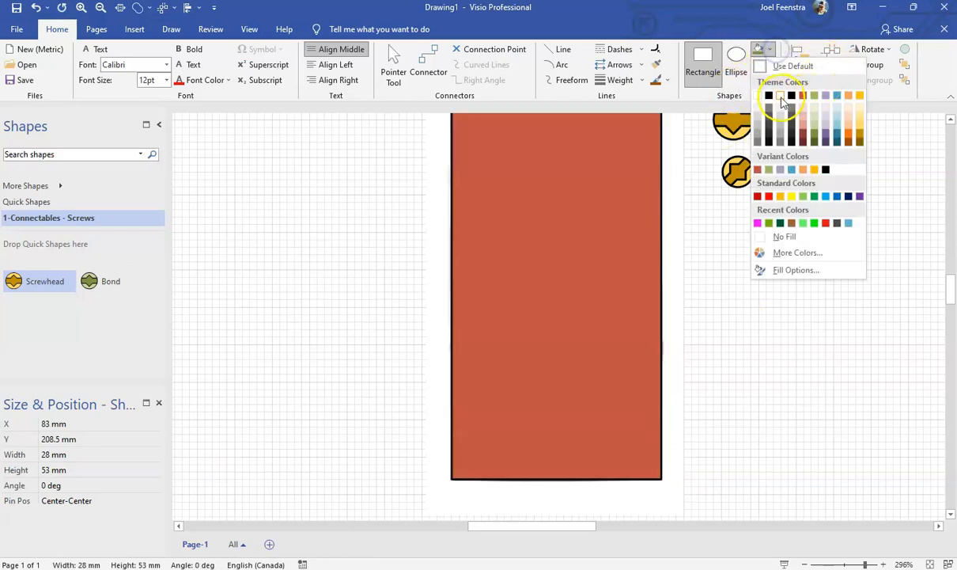
{"action": "left_click", "coordinate": [770, 111]}
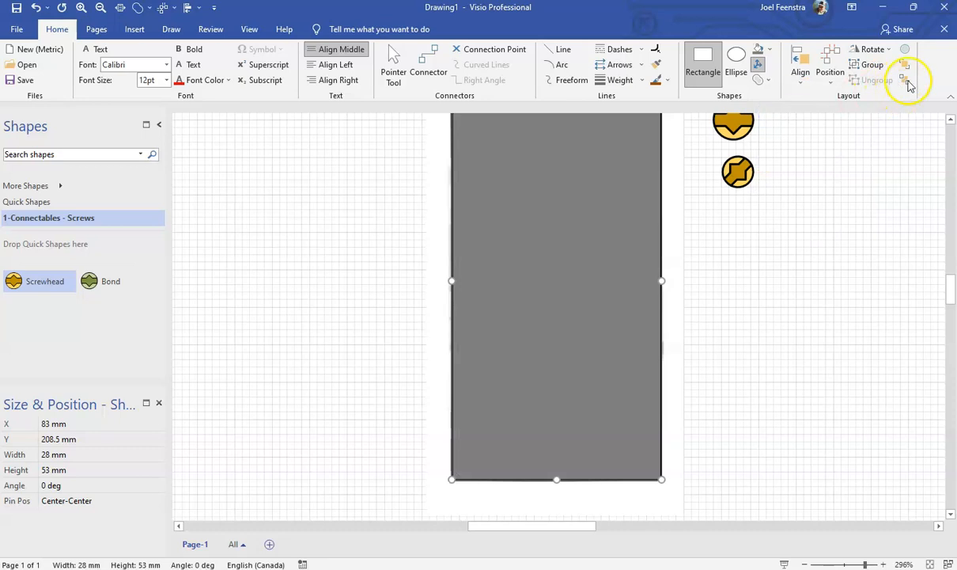
{"action": "left_click", "coordinate": [905, 82]}
{"action": "left_click", "coordinate": [755, 294]}
- Draw a 28 by 33 mm rectangle over the contactor's light middle section, between the two dark terminal blocks
{"action": "scroll", "coordinate": [679, 338], "scroll_direction": "up", "scroll_amount": 2}
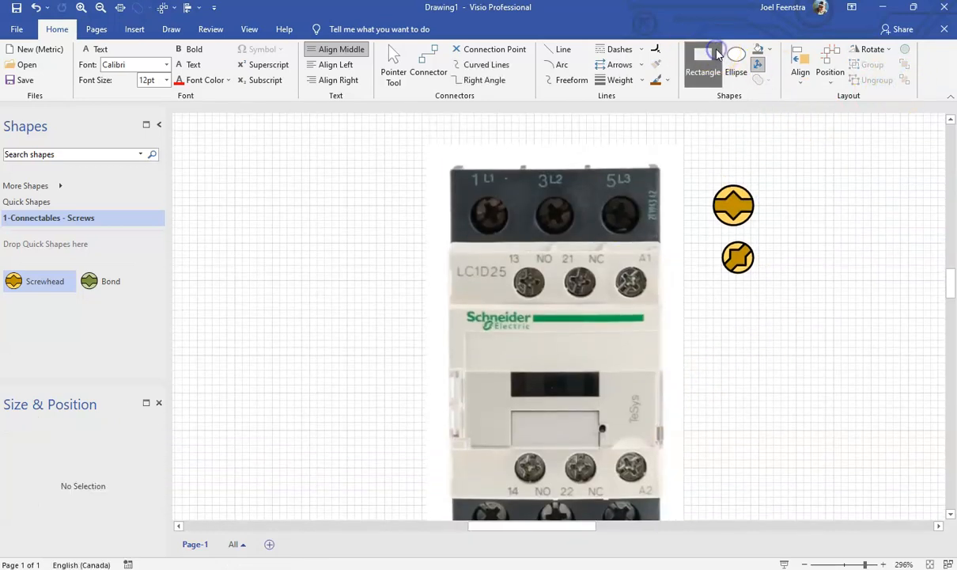
{"action": "left_click", "coordinate": [717, 52]}
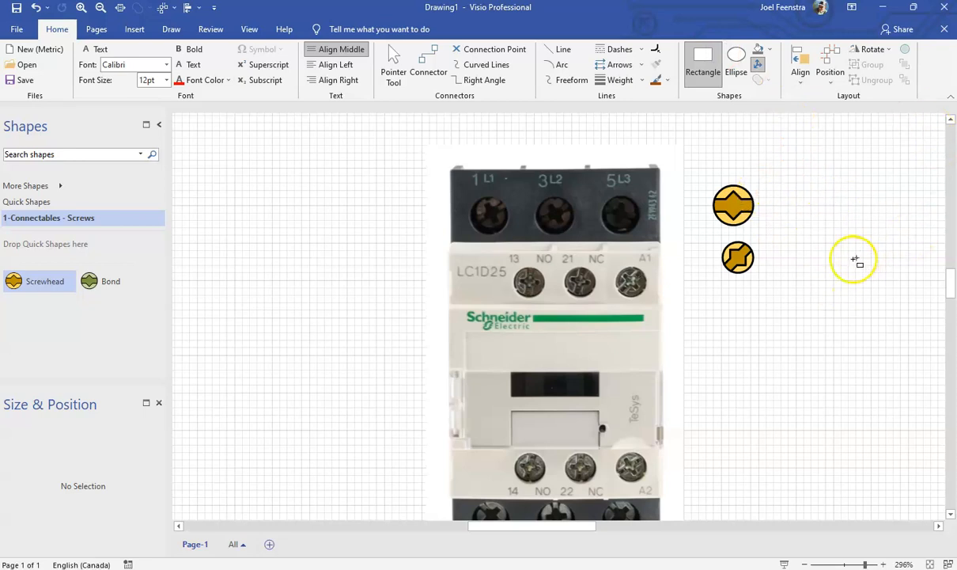
{"action": "scroll", "coordinate": [497, 342], "scroll_direction": "down", "scroll_amount": 2}
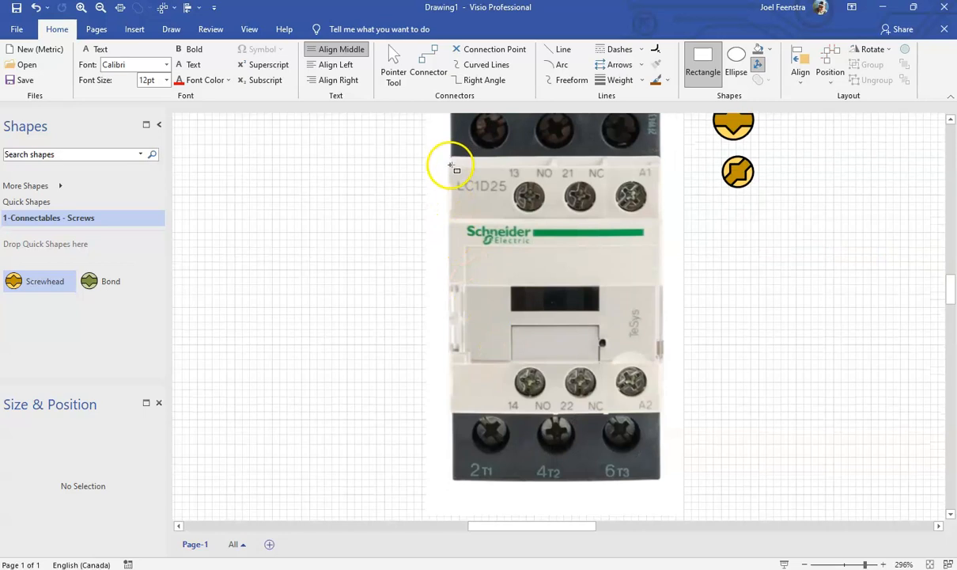
{"action": "mouse_move", "coordinate": [451, 166]}
{"action": "left_mouse_down"}
{"action": "mouse_move", "coordinate": [497, 338]}
{"action": "mouse_move", "coordinate": [669, 421]}
{"action": "mouse_move", "coordinate": [665, 411]}
{"action": "left_mouse_up"}
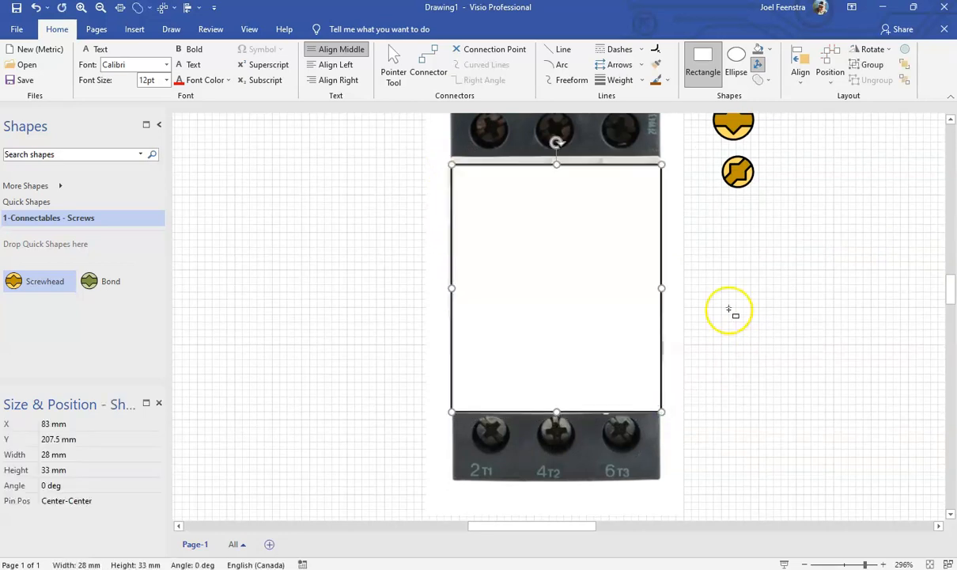
- Fill the middle-section rectangle with light gold and send it behind the contactor picture
{"action": "left_click", "coordinate": [772, 49]}
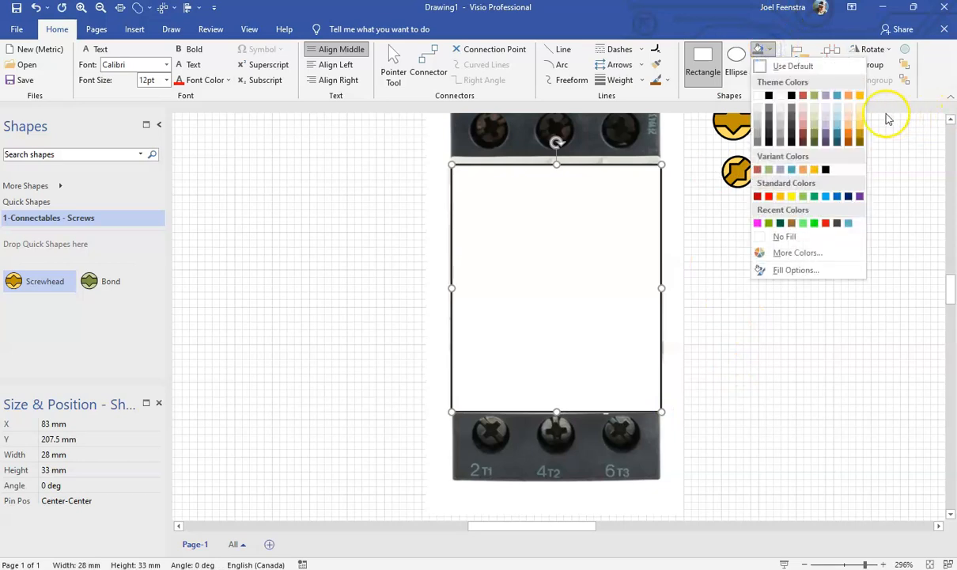
{"action": "left_click", "coordinate": [862, 110]}
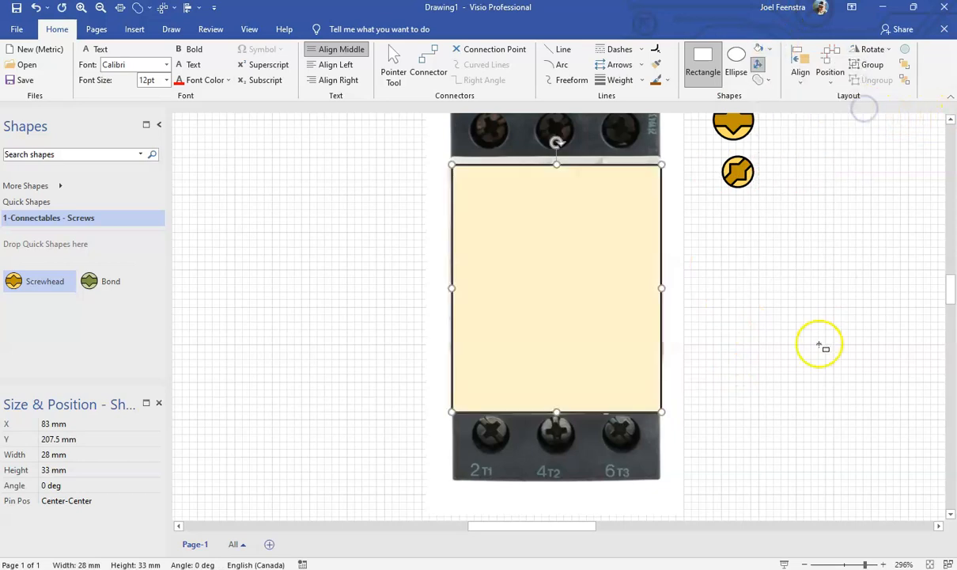
{"action": "left_click", "coordinate": [909, 82]}
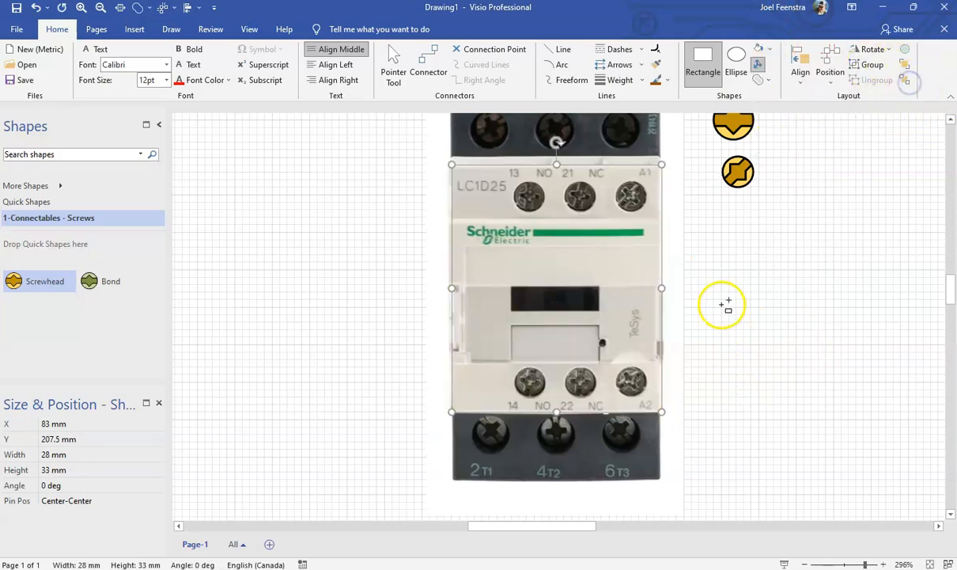
- Draw a 12 by 4 mm rectangle over the black window in the middle of the contactor
{"action": "left_click", "coordinate": [744, 317]}
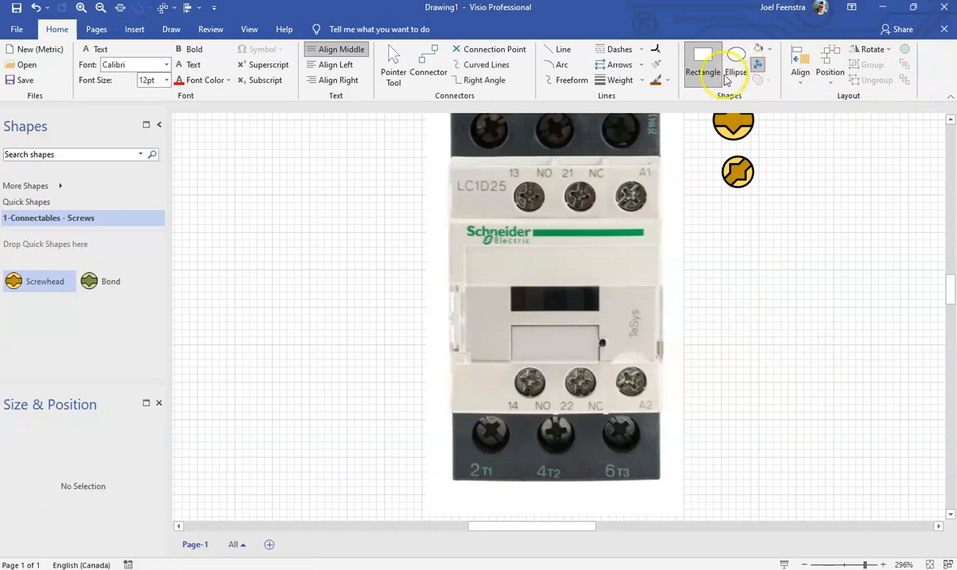
{"action": "left_click_drag", "start_coordinate": [510, 288], "coordinate": [599, 311]}
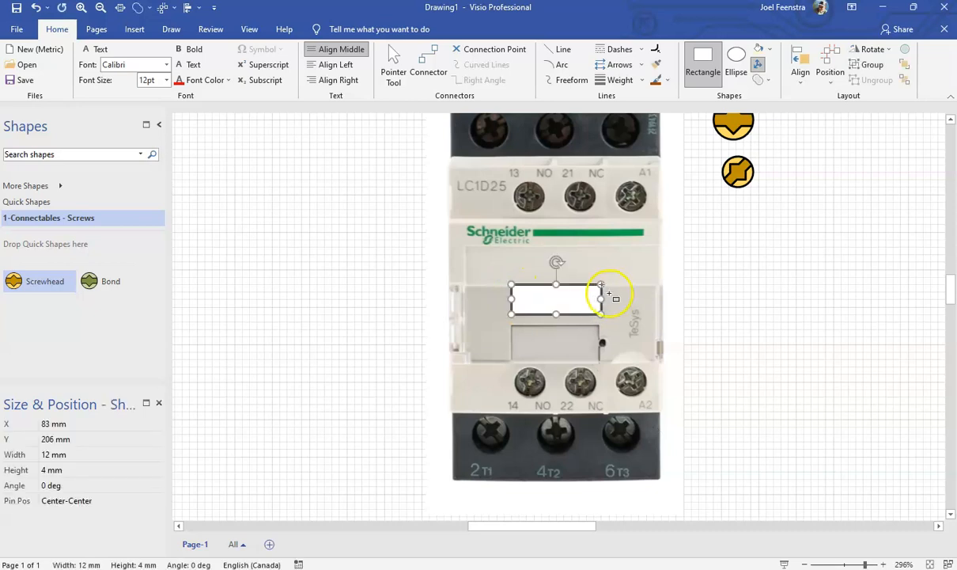
{"action": "scroll", "coordinate": [566, 333], "scroll_direction": "up", "scroll_amount": 4, "text": "ctrl"}
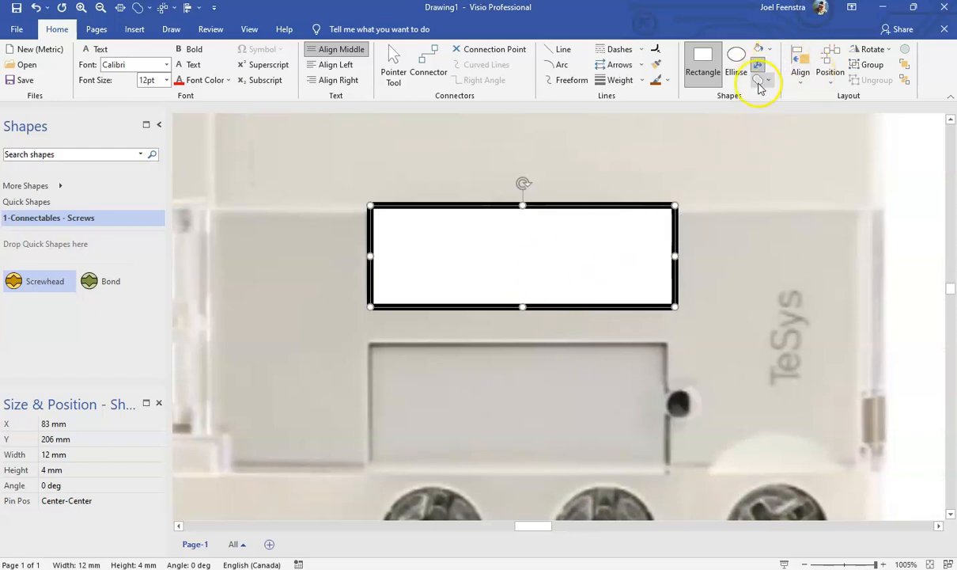
- Fill the small window rectangle with dark blue, send it behind the contactor picture, and leave the Rectangle tool
{"action": "left_click", "coordinate": [778, 51]}
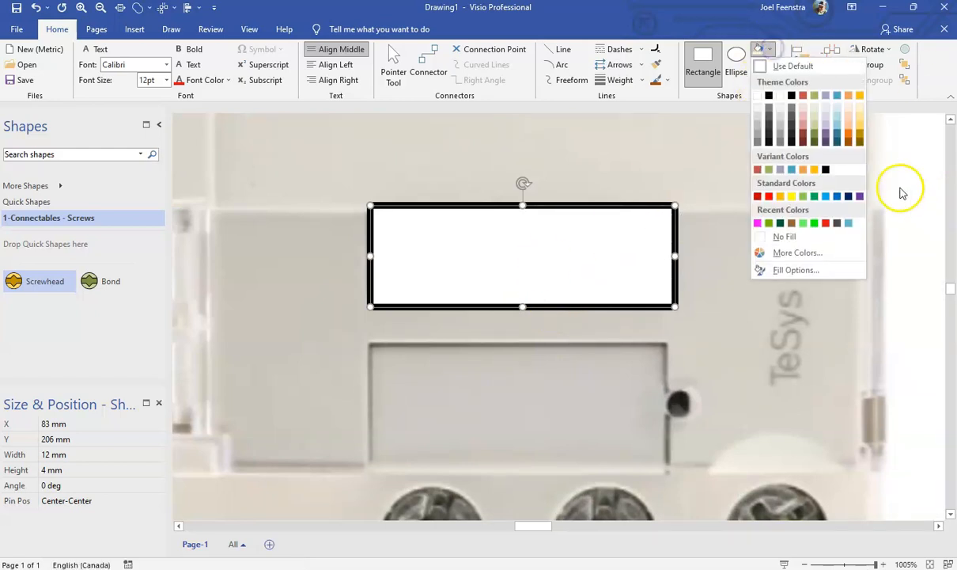
{"action": "left_click", "coordinate": [842, 145]}
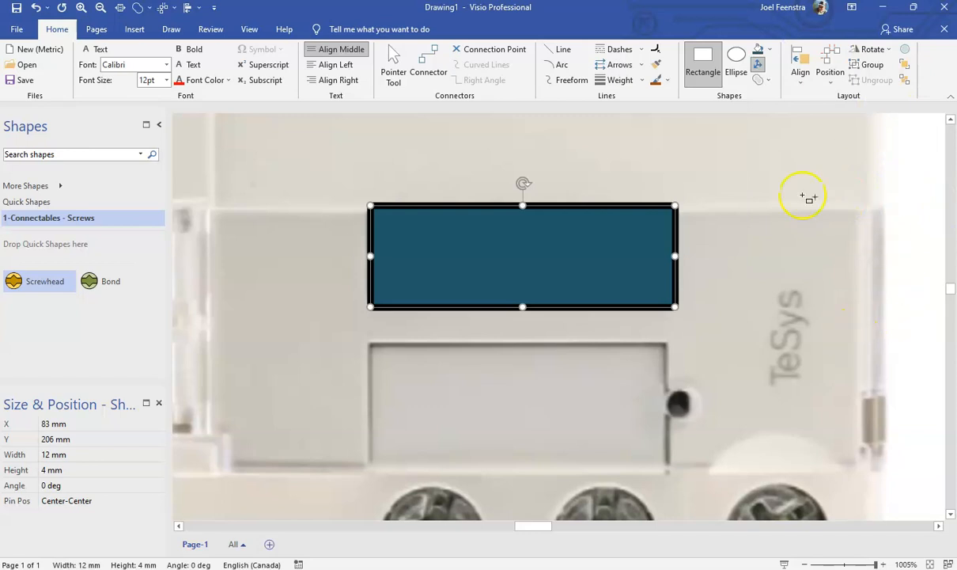
{"action": "left_click", "coordinate": [903, 81]}
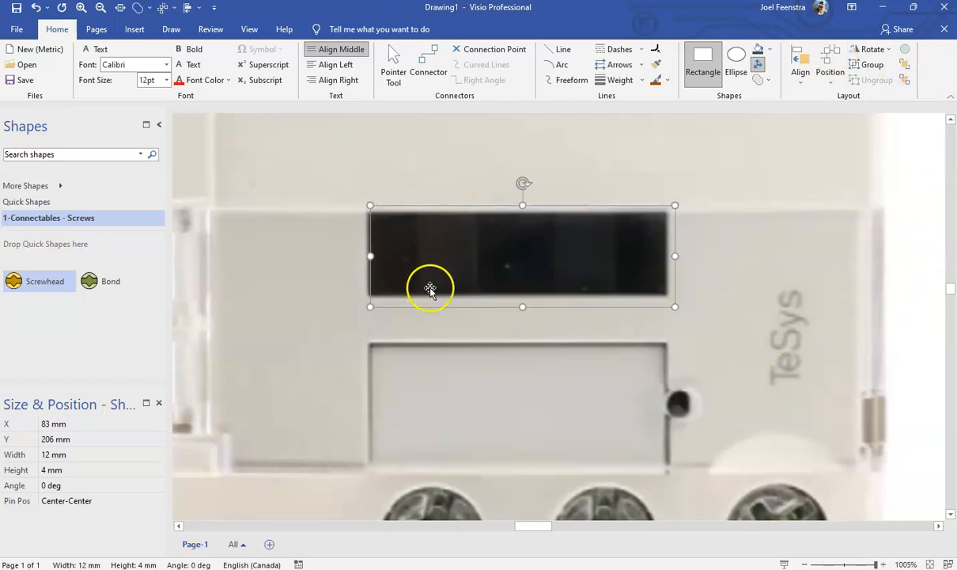
{"action": "scroll", "coordinate": [592, 316], "scroll_direction": "down", "scroll_amount": 6}
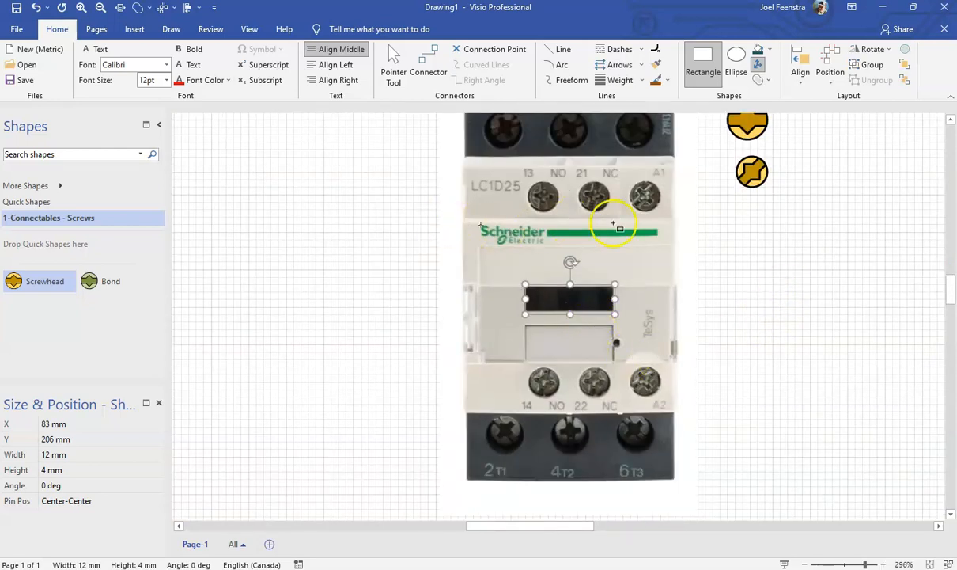
{"action": "left_click", "coordinate": [801, 312]}
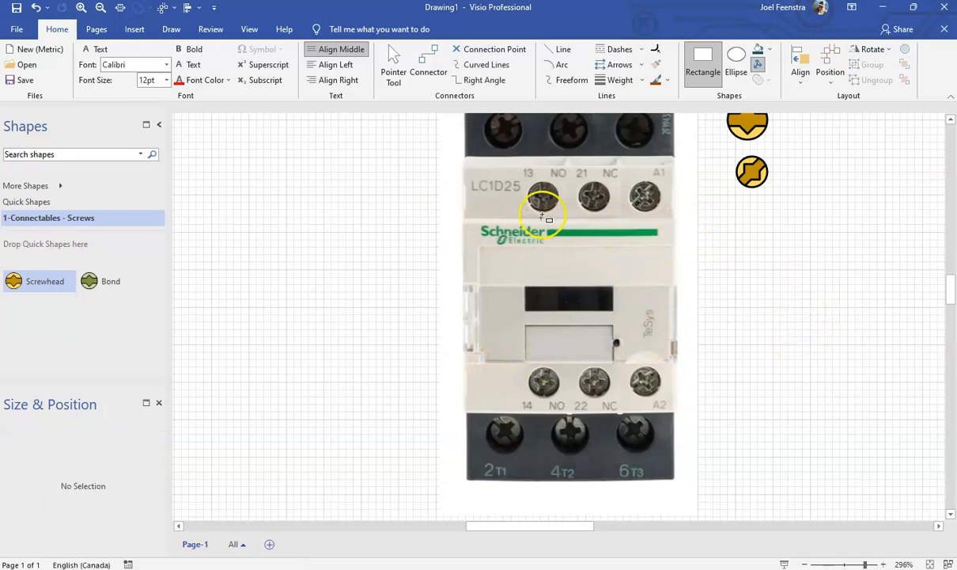
{"action": "scroll", "coordinate": [739, 309], "scroll_direction": "up", "scroll_amount": 2}
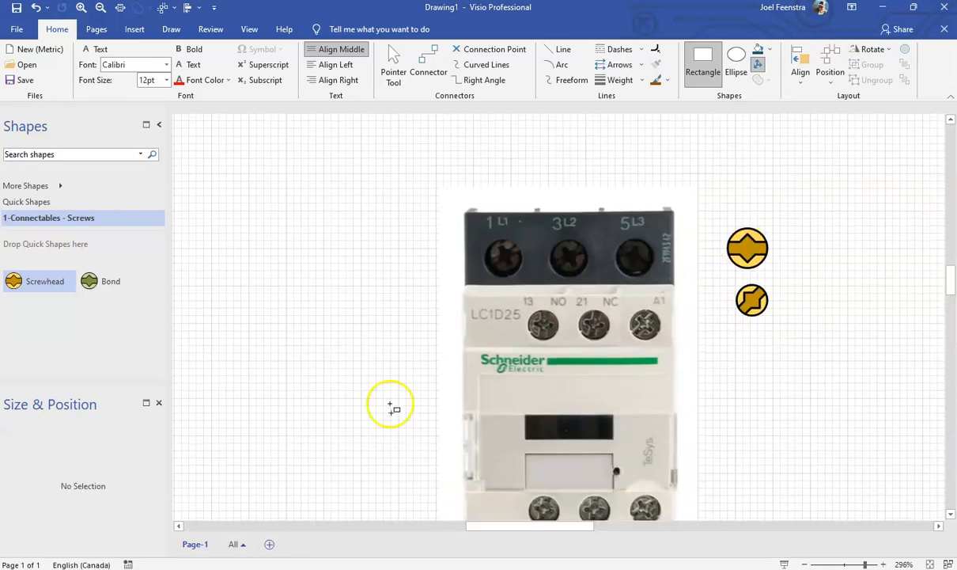
{"action": "scroll", "coordinate": [540, 441], "scroll_direction": "down", "scroll_amount": 2}
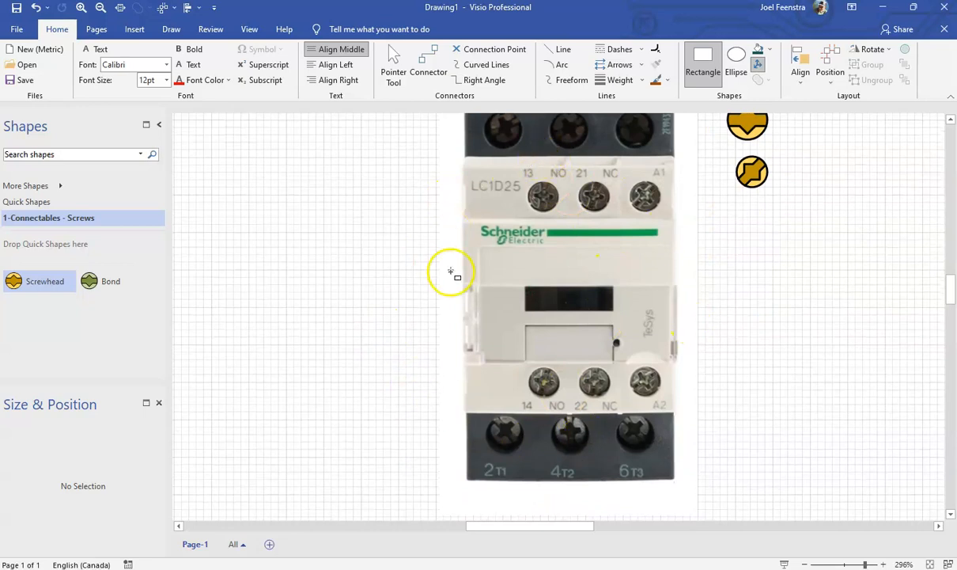
{"action": "left_click", "coordinate": [388, 64]}
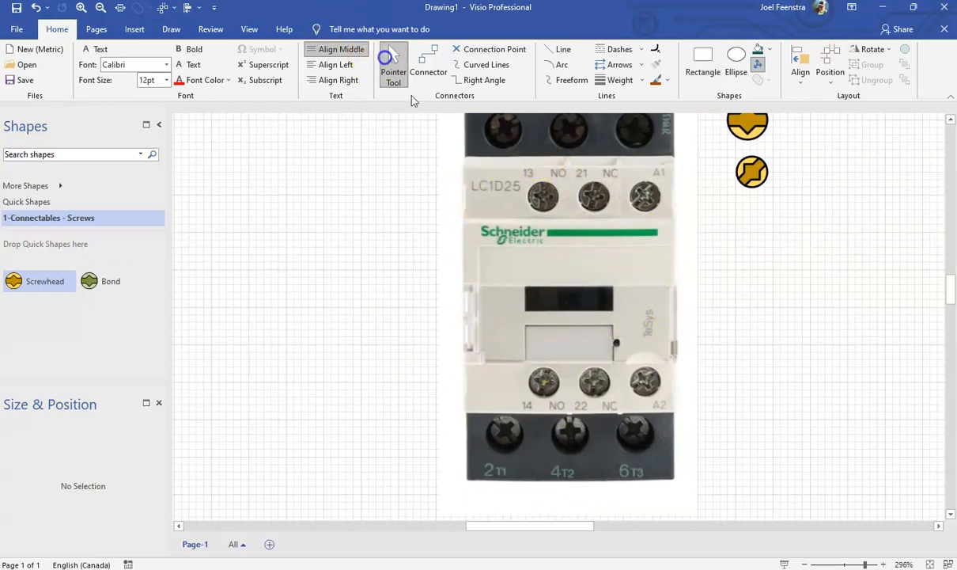
- Send the contactor picture behind the traced rectangles and bring it back to the front
{"action": "scroll", "coordinate": [795, 356], "scroll_direction": "down", "scroll_amount": 2}
{"action": "left_click", "coordinate": [675, 266]}
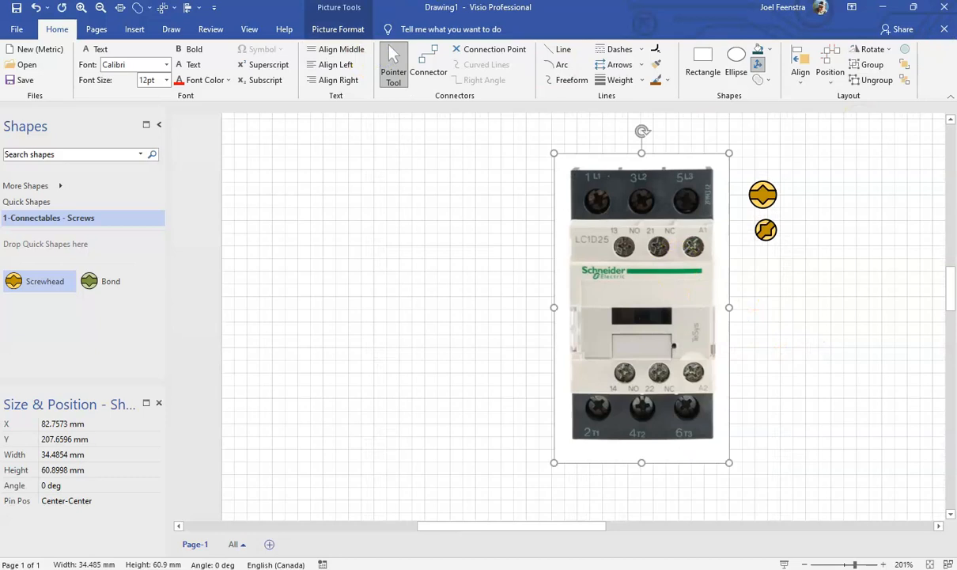
{"action": "left_click", "coordinate": [906, 82]}
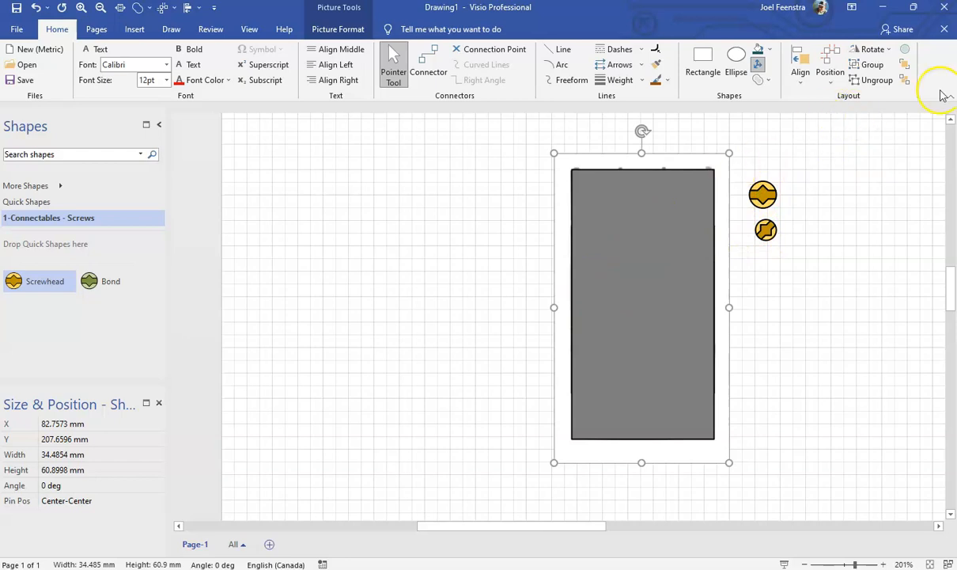
{"action": "left_click", "coordinate": [904, 77]}
{"action": "left_click", "coordinate": [802, 333]}
- Rotate the larger screwhead to 45 degrees and move it farther from the picture, to about X 119.85 mm, Y 234.85 mm
{"action": "left_click", "coordinate": [765, 194]}
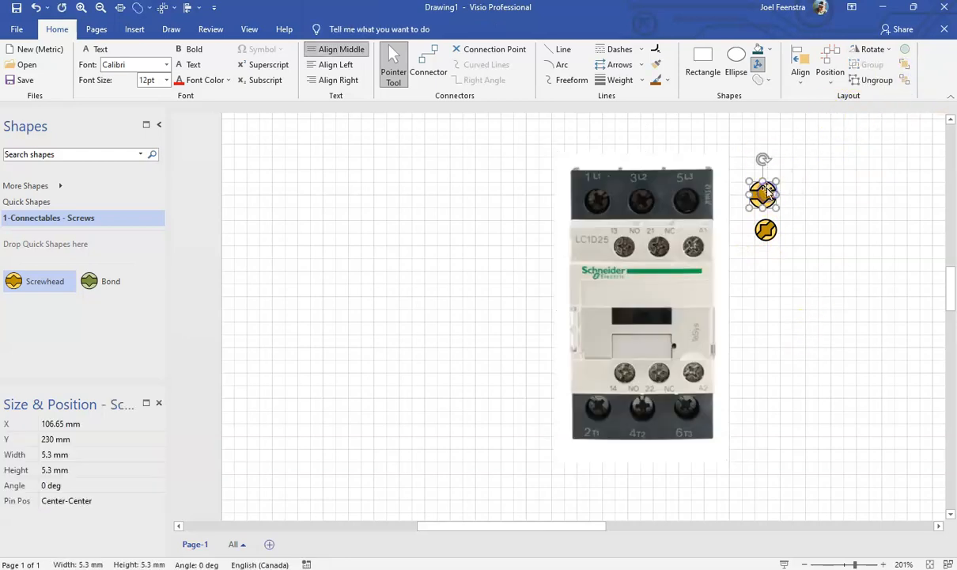
{"action": "left_click_drag", "start_coordinate": [762, 162], "coordinate": [719, 152]}
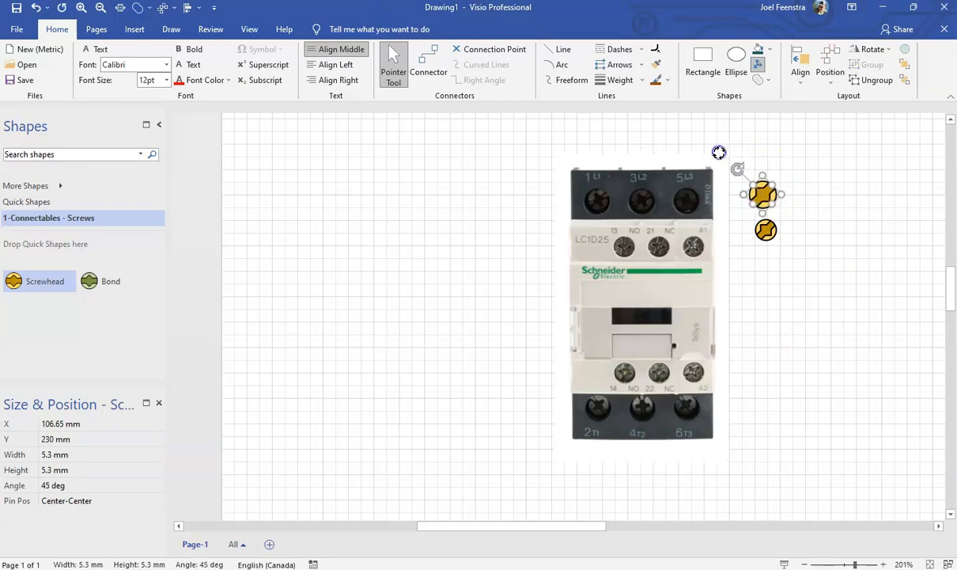
{"action": "left_click_drag", "start_coordinate": [762, 188], "coordinate": [829, 169]}
{"action": "left_click", "coordinate": [823, 259]}
{"action": "left_click", "coordinate": [766, 231]}
{"action": "left_click", "coordinate": [834, 243]}
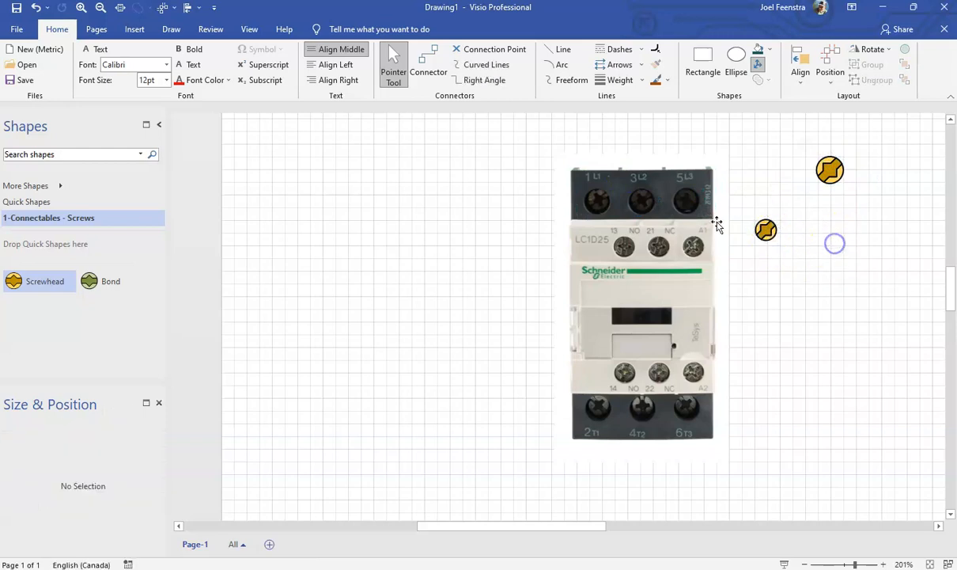
- Add a text box about 12.5 by 4.9 mm below the larger screwhead with the label L1
{"action": "left_click", "coordinate": [95, 49]}
{"action": "left_click_drag", "start_coordinate": [807, 190], "coordinate": [869, 210]}
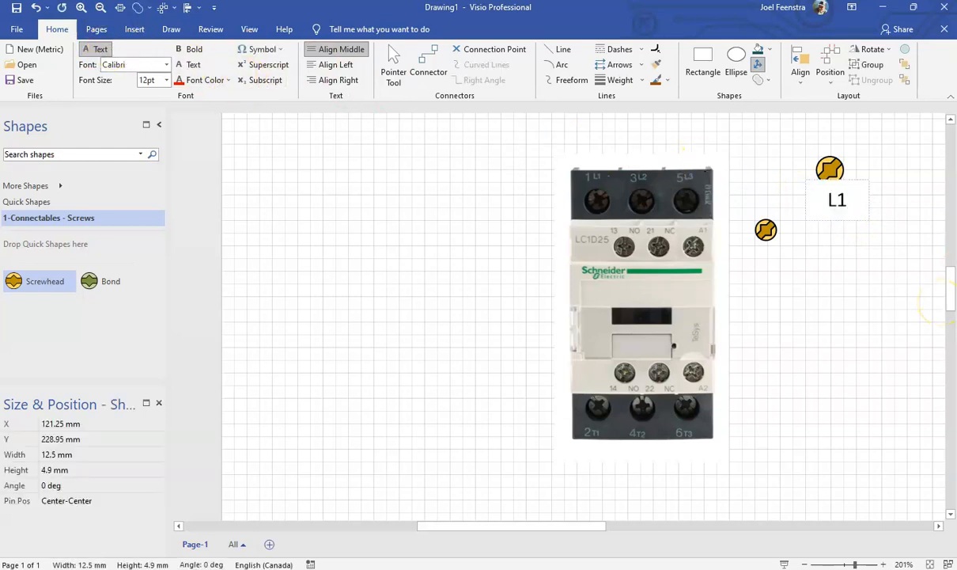
{"action": "left_click", "coordinate": [393, 63]}
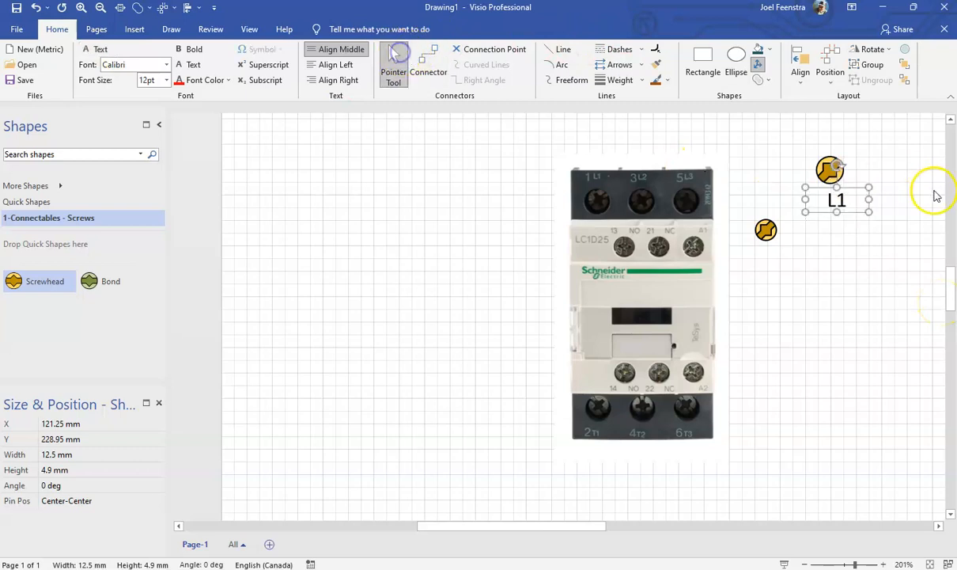
- Format the L1 label text as bold Arial Narrow at 8 pt
{"action": "double_click", "coordinate": [837, 200]}
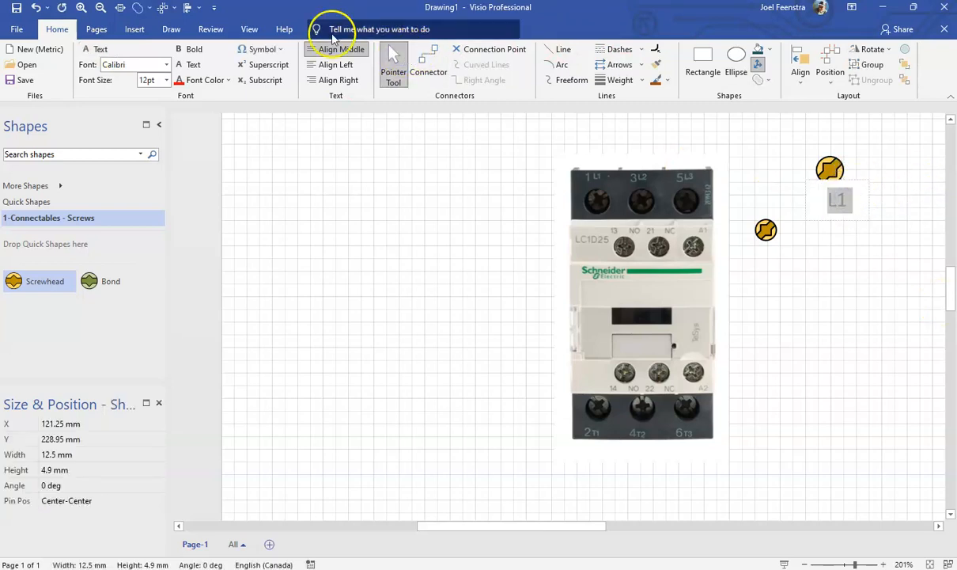
{"action": "left_click", "coordinate": [165, 66]}
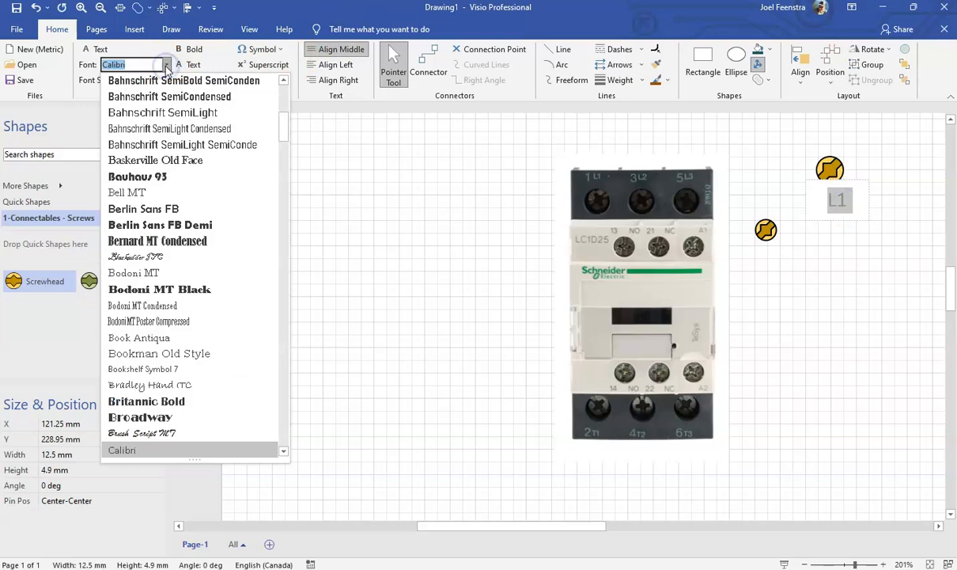
{"action": "scroll", "coordinate": [177, 188], "scroll_direction": "up", "scroll_amount": 9}
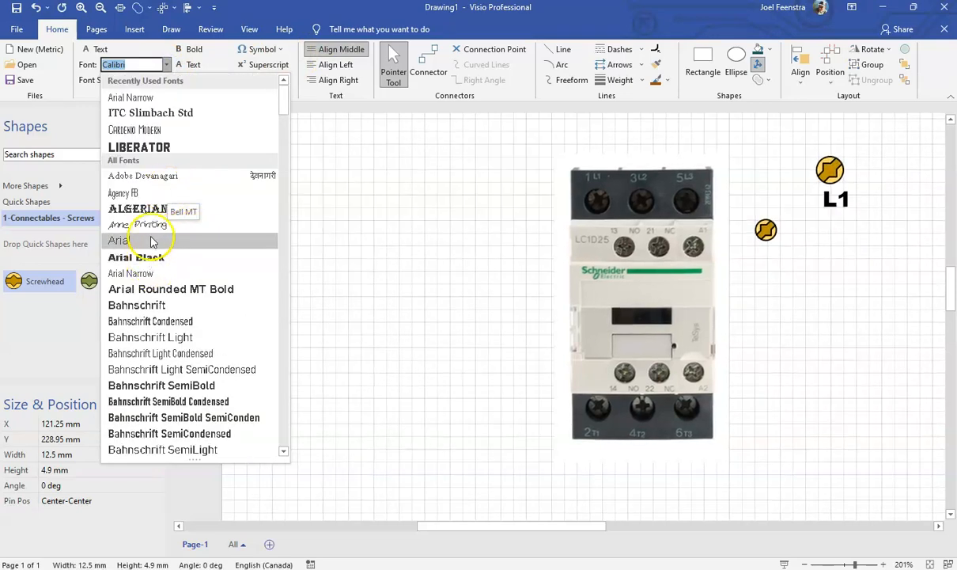
{"action": "left_click", "coordinate": [140, 273]}
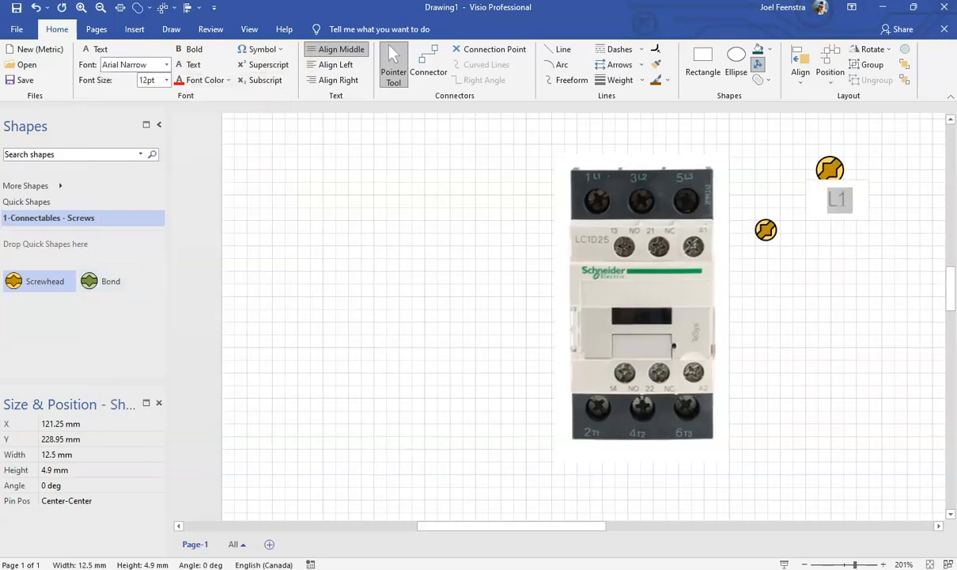
{"action": "left_click", "coordinate": [190, 52]}
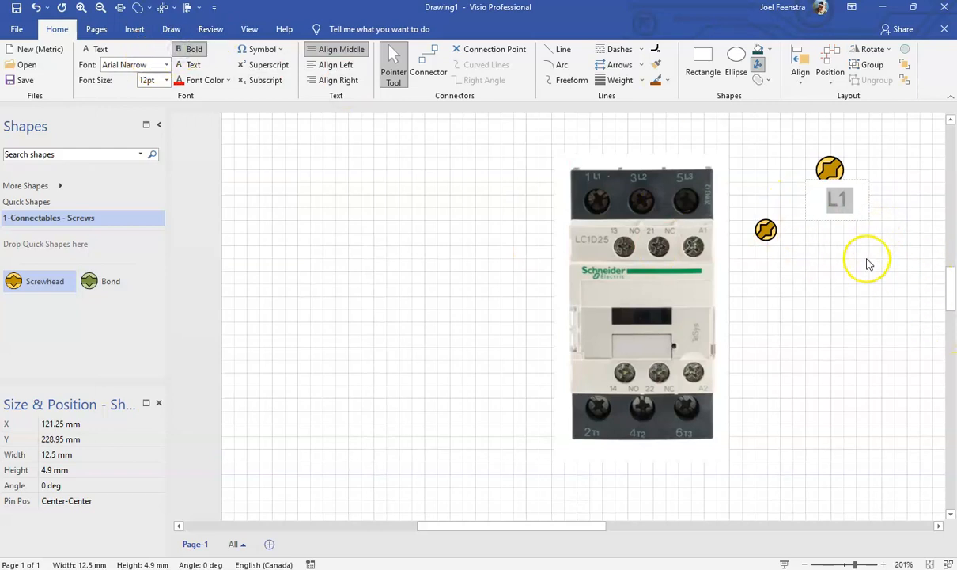
{"action": "left_click", "coordinate": [165, 81]}
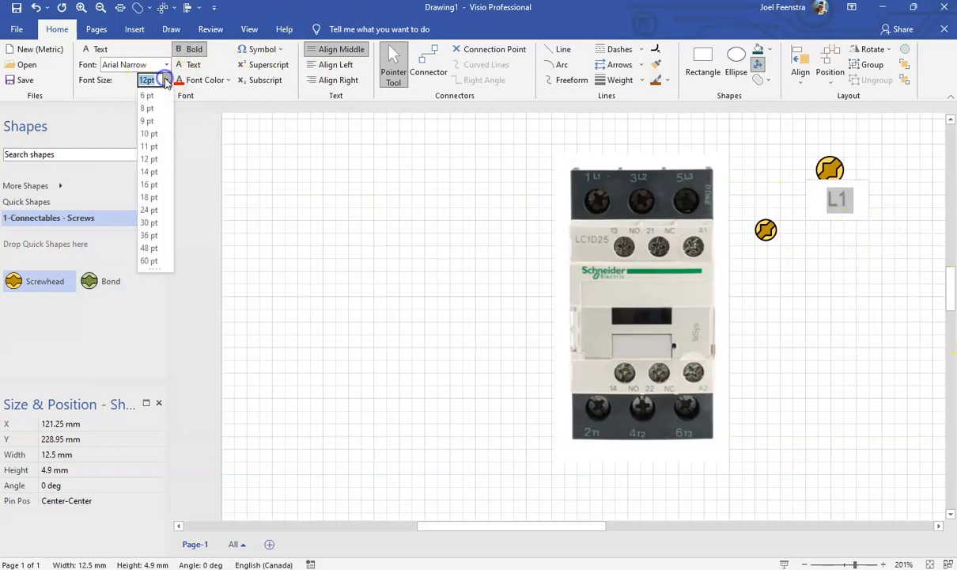
{"action": "left_click", "coordinate": [146, 110]}
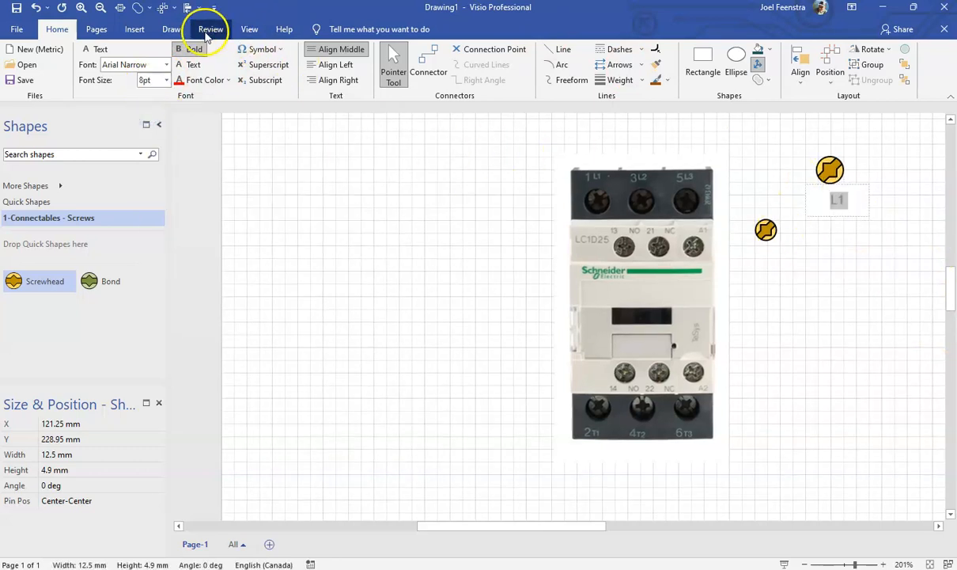
{"action": "left_click", "coordinate": [862, 326]}
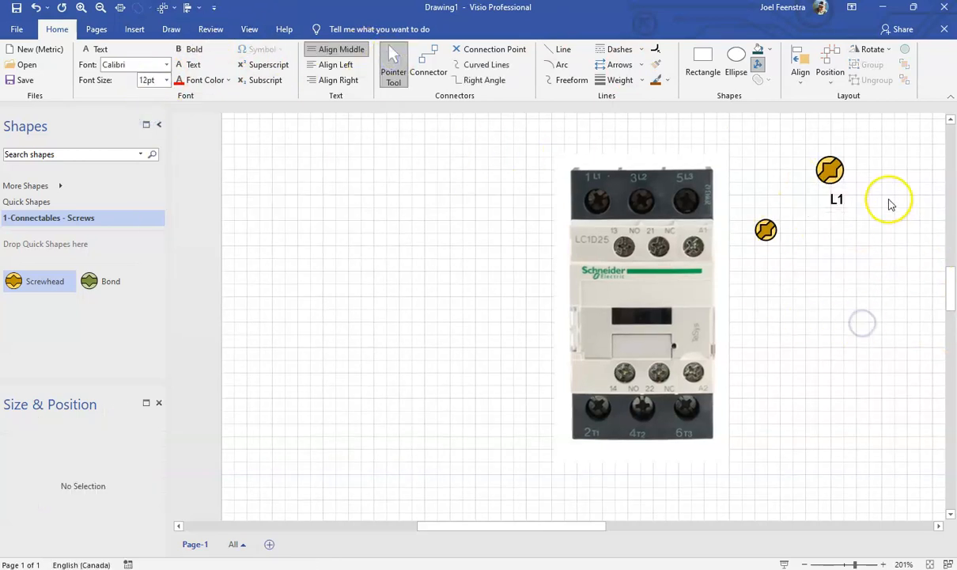
- Narrow the L1 text box to 7.5 mm and move it to just below the larger screwhead
{"action": "scroll", "coordinate": [870, 206], "scroll_direction": "up", "scroll_amount": 5}
{"action": "left_click", "coordinate": [756, 349]}
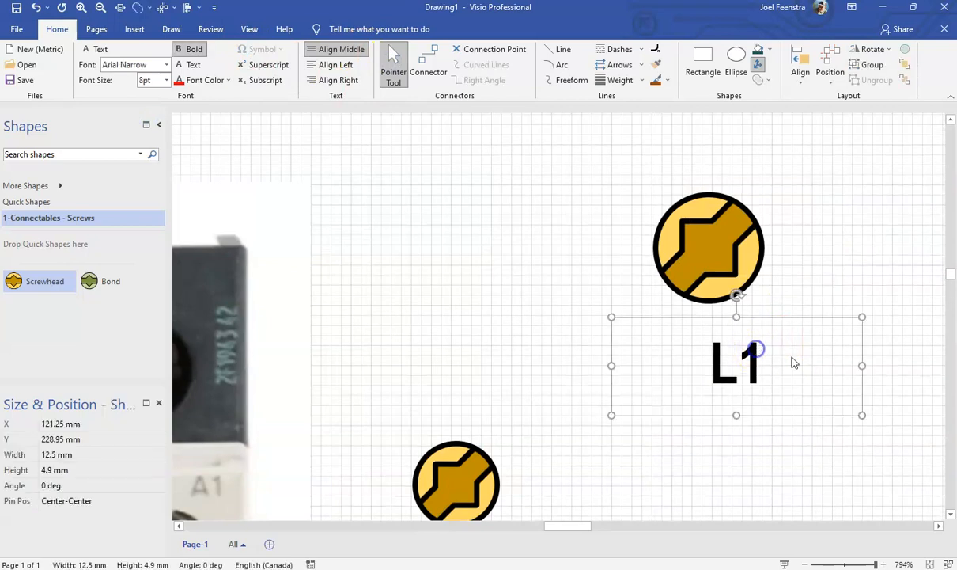
{"action": "left_click_drag", "start_coordinate": [862, 366], "coordinate": [770, 362]}
{"action": "left_click_drag", "start_coordinate": [718, 320], "coordinate": [674, 339]}
- Align the L1 label horizontally on the center of the larger screwhead
{"action": "left_click", "coordinate": [722, 266]}
{"action": "left_click", "coordinate": [676, 387], "text": "shift"}
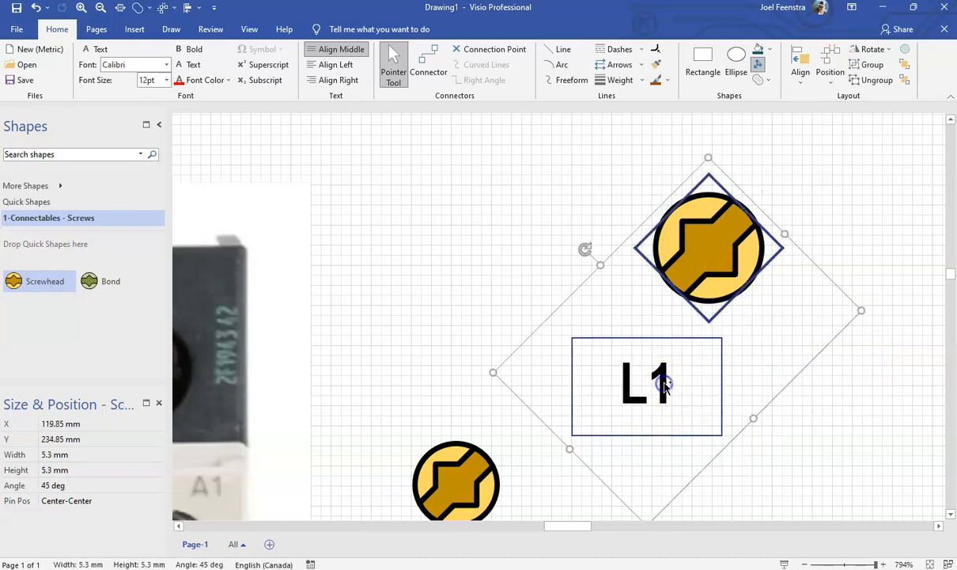
{"action": "left_click", "coordinate": [801, 64]}
{"action": "left_click", "coordinate": [846, 145]}
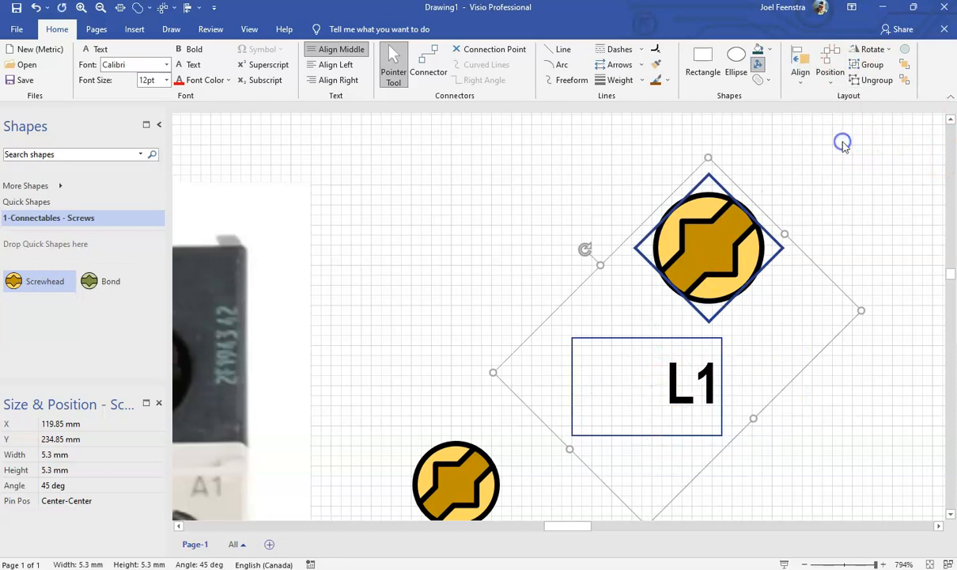
{"action": "left_click", "coordinate": [831, 337]}
- Nudge the L1 label up close beneath the larger screwhead, to Y 230.1 mm
{"action": "left_click", "coordinate": [716, 386]}
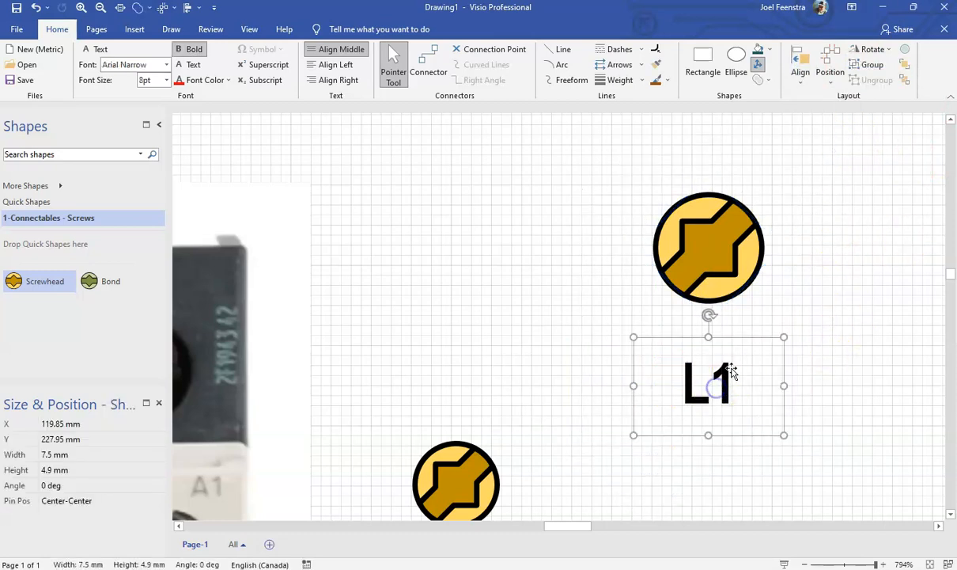
{"action": "key", "text": "shift+Up"}
{"action": "key", "text": "shift+Up"}
{"action": "key", "text": "shift+Up"}
{"action": "key", "text": "shift+Up"}
{"action": "key", "text": "shift+Up"}
{"action": "key", "text": "shift+Up"}
{"action": "key", "text": "shift+Up"}
{"action": "key", "text": "shift+Up"}
{"action": "key", "text": "shift+Up"}
{"action": "key", "text": "shift+Up"}
{"action": "key", "text": "shift+Up"}
{"action": "key", "text": "shift+Up"}
{"action": "key", "text": "shift+Up"}
{"action": "key", "text": "shift+Up"}
{"action": "key", "text": "shift+Up"}
{"action": "key", "text": "shift+Up"}
{"action": "key", "text": "shift+Up"}
{"action": "key", "text": "shift+Up"}
{"action": "key", "text": "shift+Up"}
{"action": "key", "text": "shift+Up"}
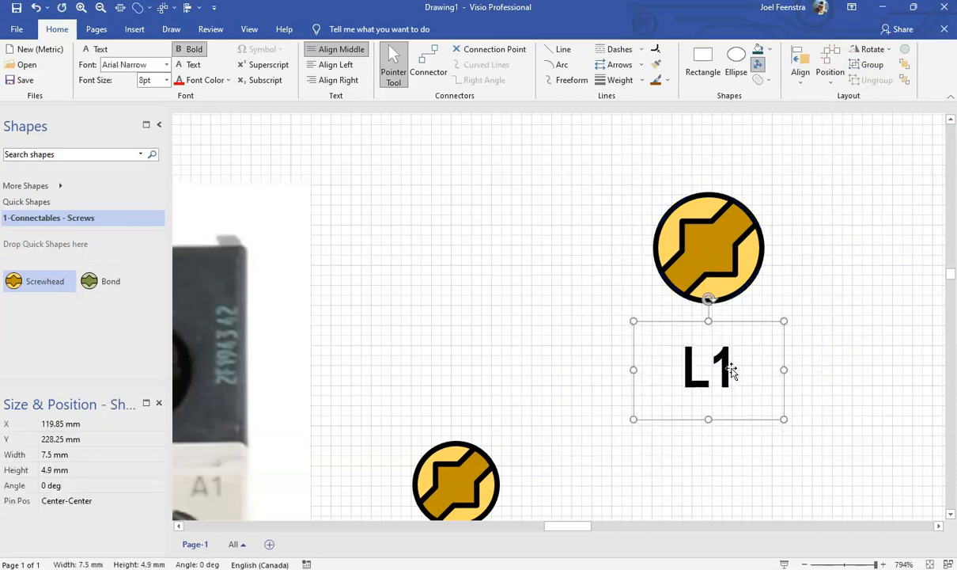
{"action": "key", "text": "shift+Up"}
{"action": "key", "text": "shift+Up"}
{"action": "key", "text": "shift+Up"}
{"action": "key", "text": "shift+Up"}
{"action": "key", "text": "shift+Up"}
{"action": "key", "text": "shift+Up"}
{"action": "key", "text": "shift+Up"}
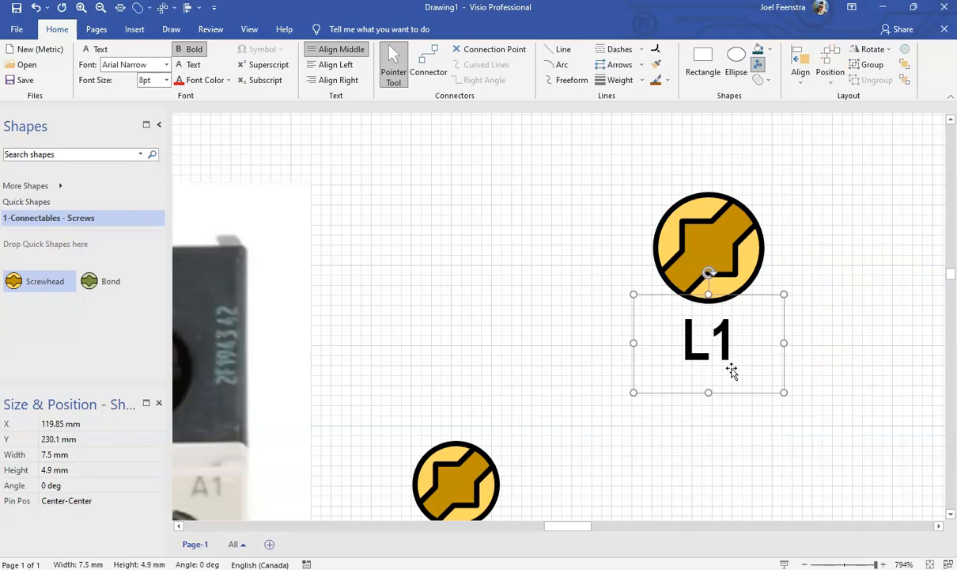
{"action": "left_click", "coordinate": [468, 203]}
- Duplicate the L1 label and place the copy below the smaller screwhead, at about X 107.25 mm, Y 219 mm
{"action": "scroll", "coordinate": [563, 251], "scroll_direction": "down", "scroll_amount": 6}
{"action": "scroll", "coordinate": [567, 318], "scroll_direction": "up", "scroll_amount": 3}
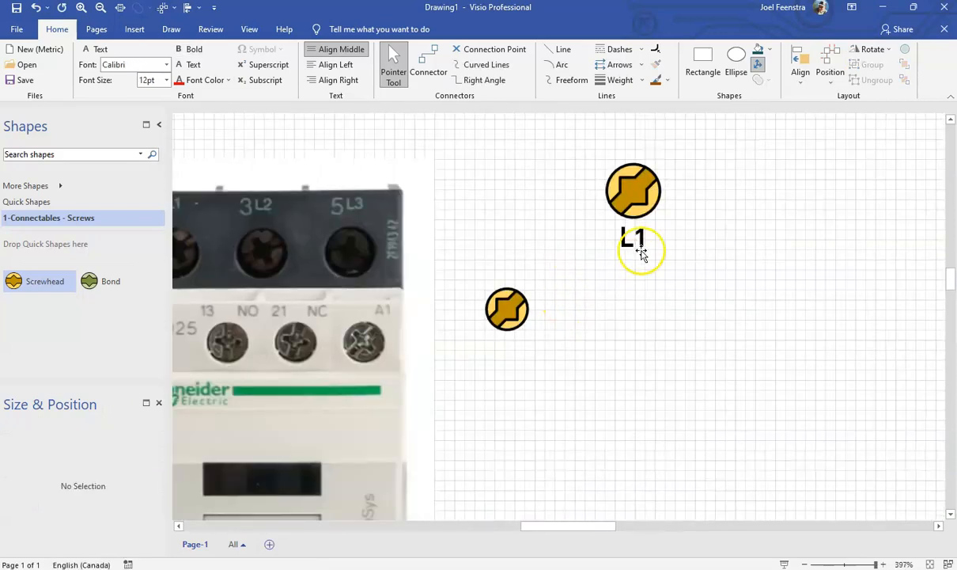
{"action": "left_click", "coordinate": [638, 247]}
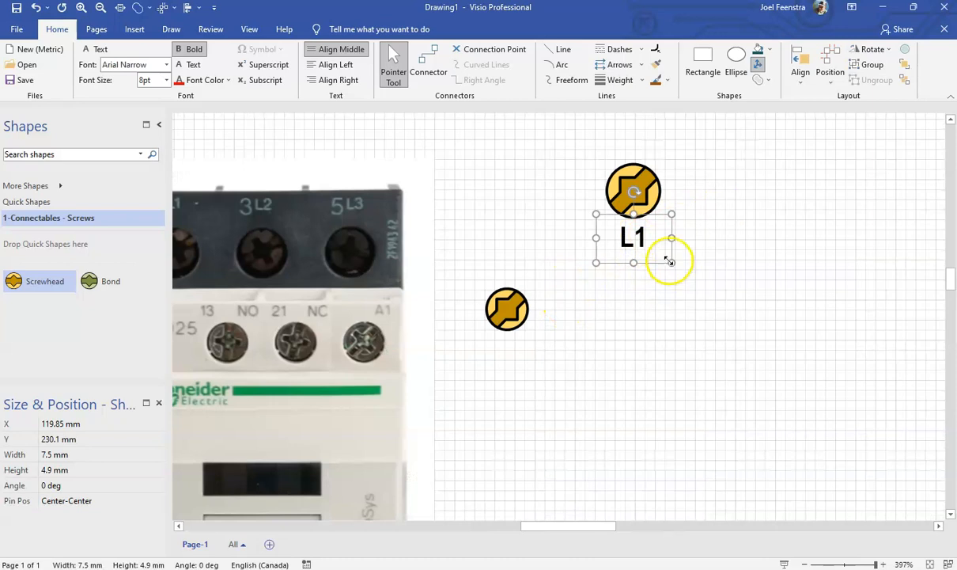
{"action": "left_click", "coordinate": [724, 255]}
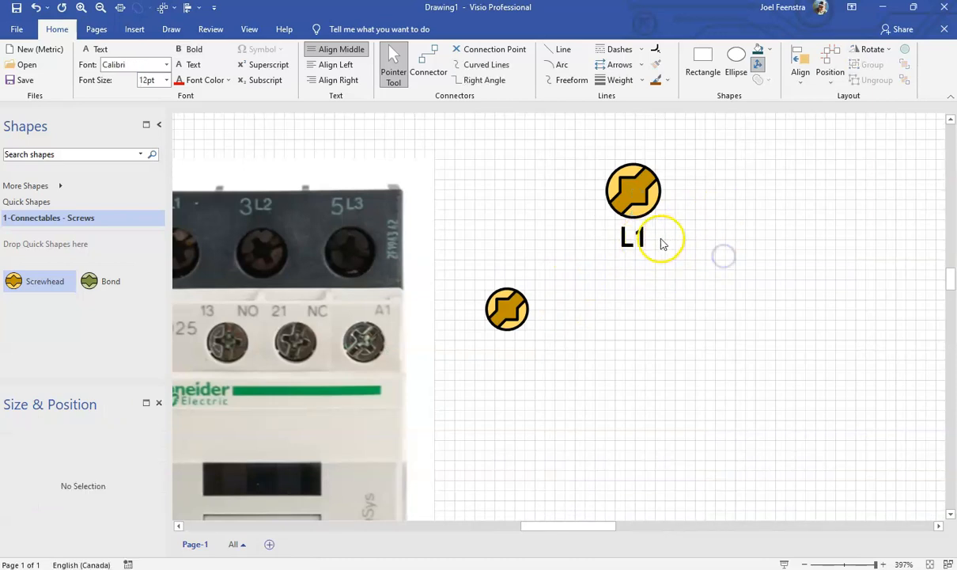
{"action": "left_click", "coordinate": [634, 239]}
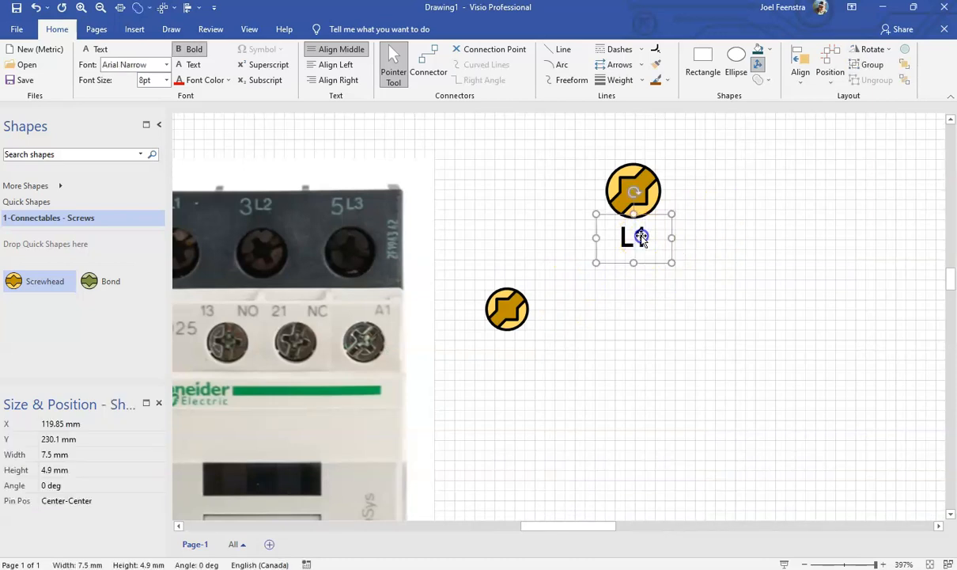
{"action": "key", "text": "ctrl+d"}
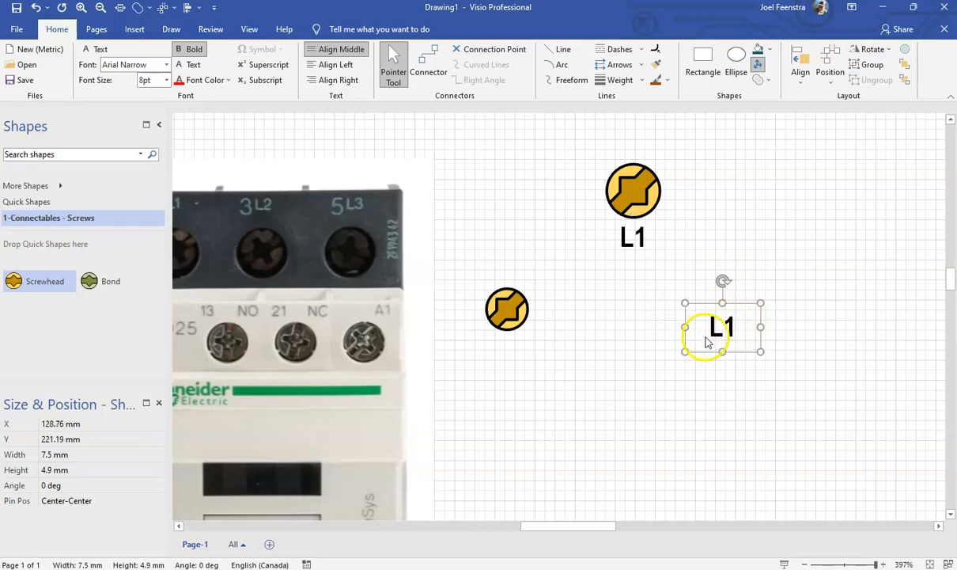
{"action": "left_click_drag", "start_coordinate": [716, 333], "coordinate": [501, 354]}
- Replace the copied label's text with 13 and NO on two lines
{"action": "double_click", "coordinate": [501, 354]}
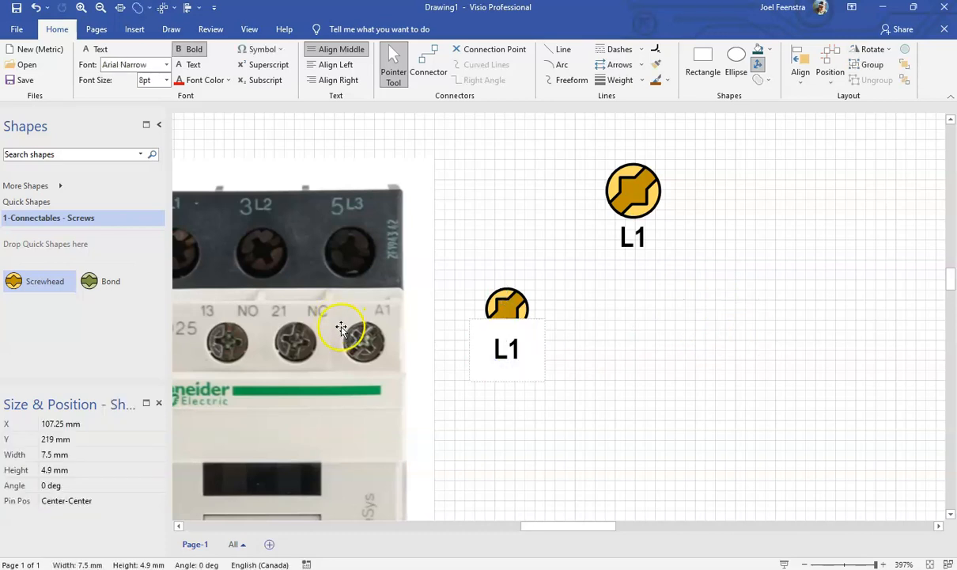
{"action": "left_click_drag", "start_coordinate": [551, 528], "coordinate": [528, 529]}
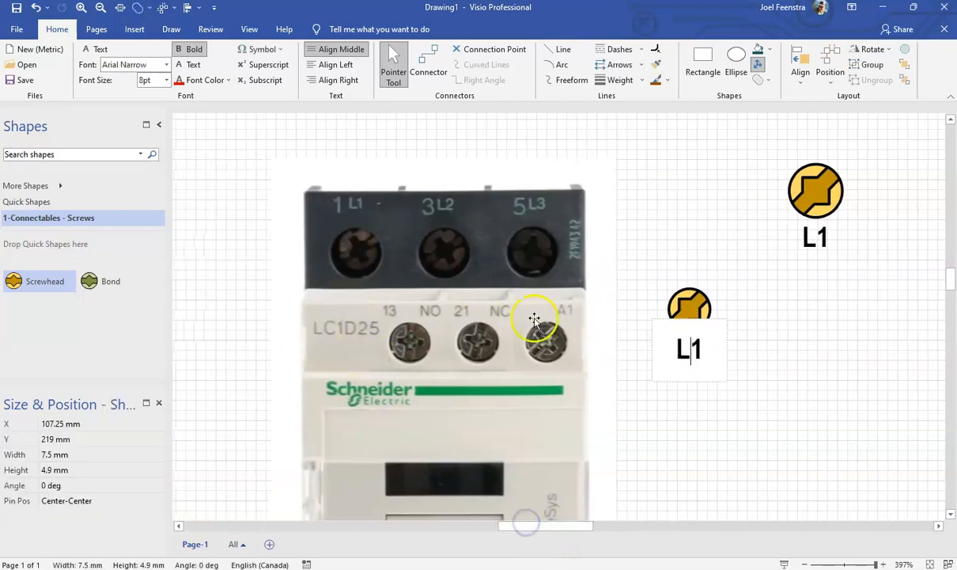
{"action": "left_click_drag", "start_coordinate": [699, 349], "coordinate": [669, 347]}
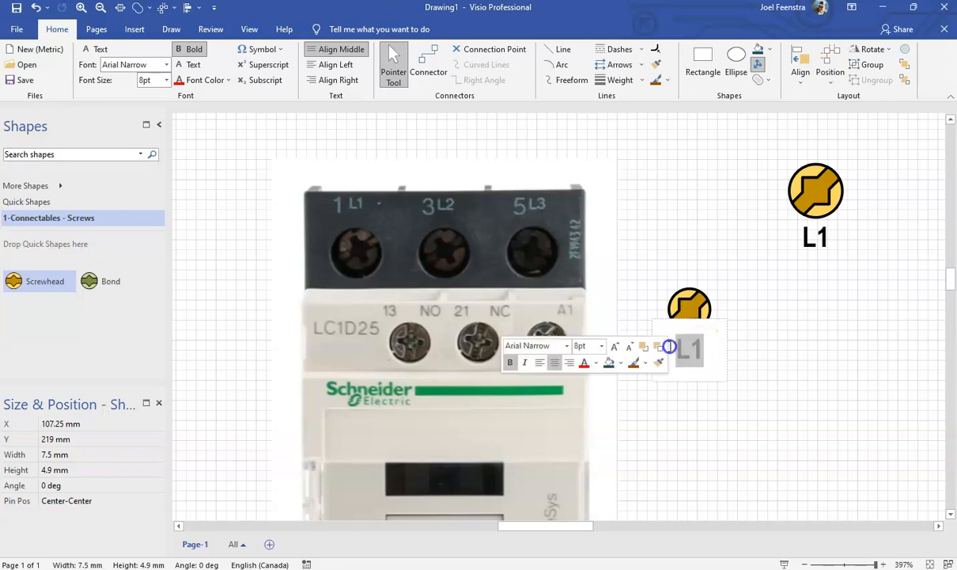
{"action": "type", "text": "13"}
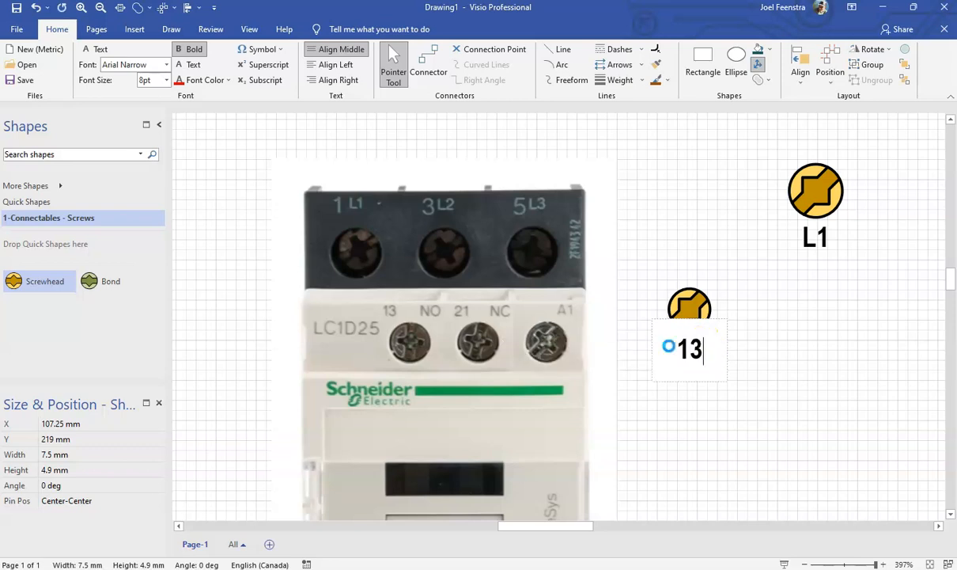
{"action": "key", "text": "Return"}
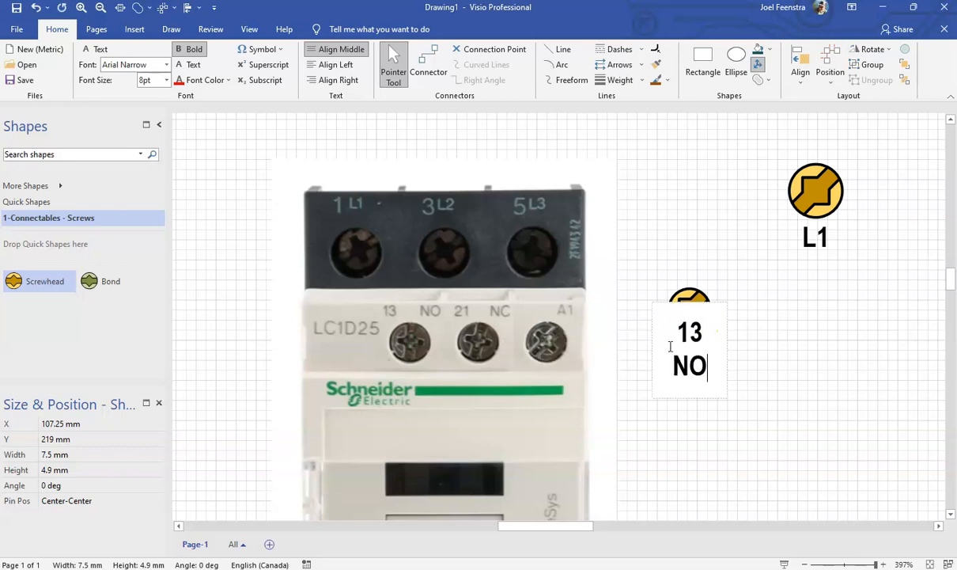
{"action": "left_click", "coordinate": [762, 367]}
- Move the 13 NO label down clear of the smaller screwhead, to about Y 217.75 mm
{"action": "left_click", "coordinate": [691, 368]}
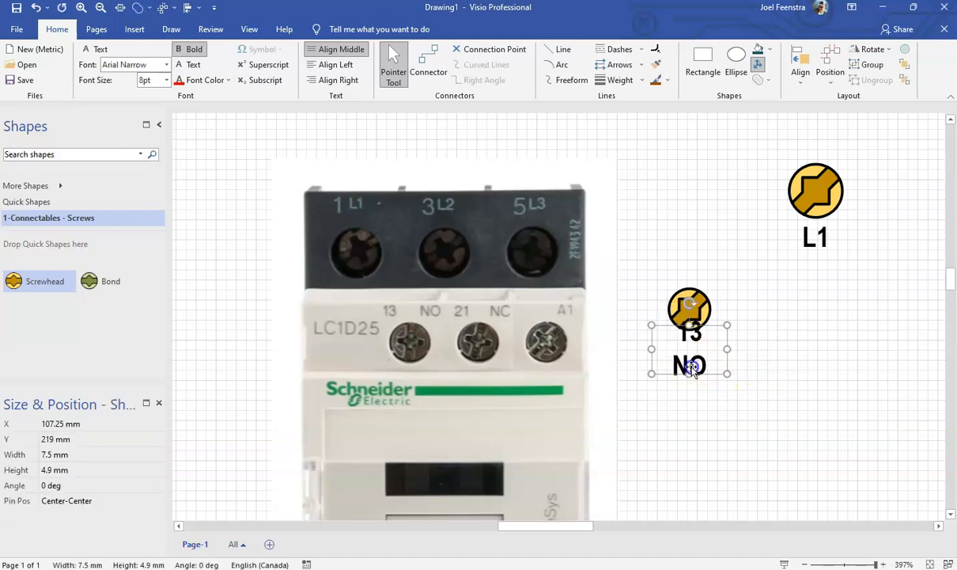
{"action": "left_click_drag", "start_coordinate": [690, 369], "coordinate": [693, 378]}
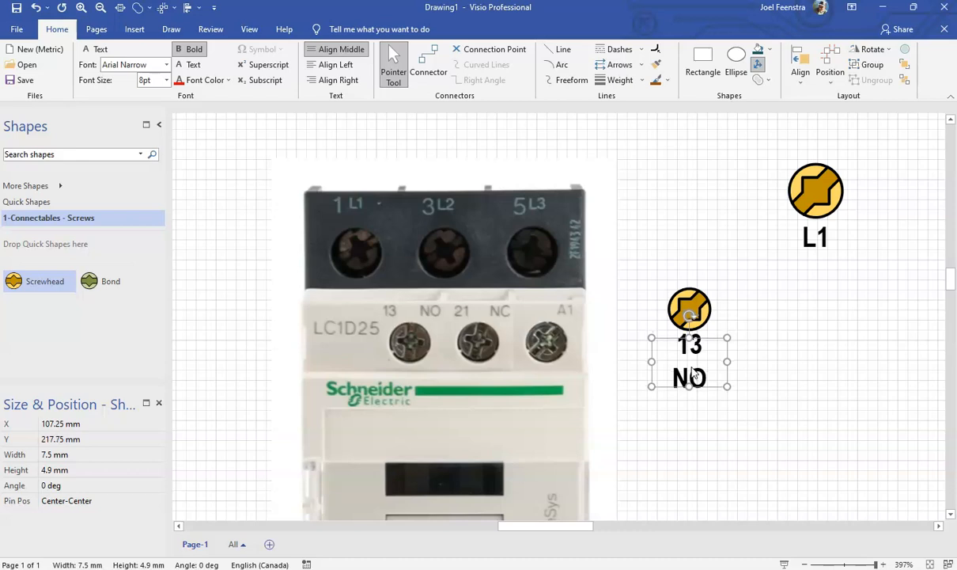
{"action": "left_click", "coordinate": [741, 303]}
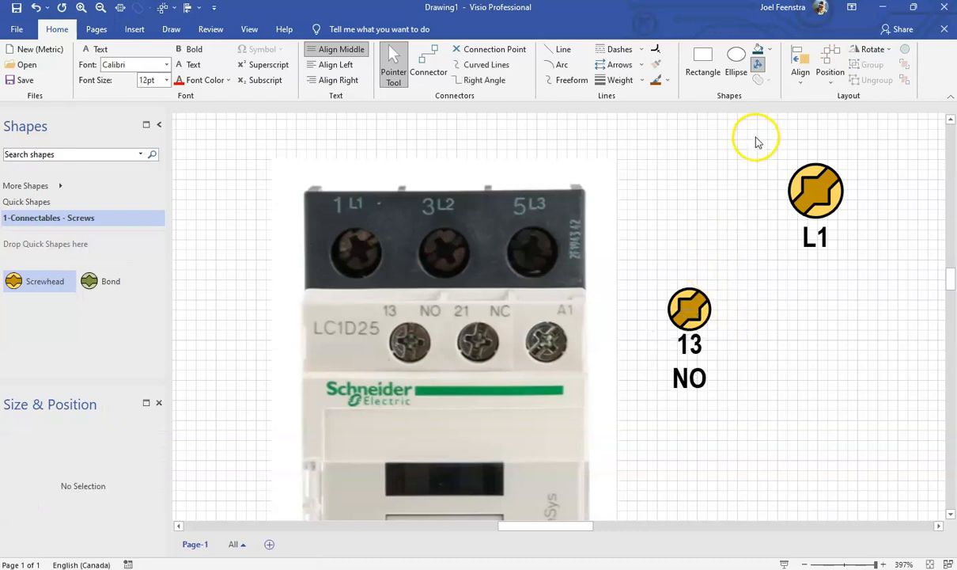
- Group the larger screwhead with its L1 label and place the group over the picture's 1/L1 terminal, at about X 74 mm, Y 226 mm
{"action": "left_click_drag", "start_coordinate": [752, 132], "coordinate": [878, 288]}
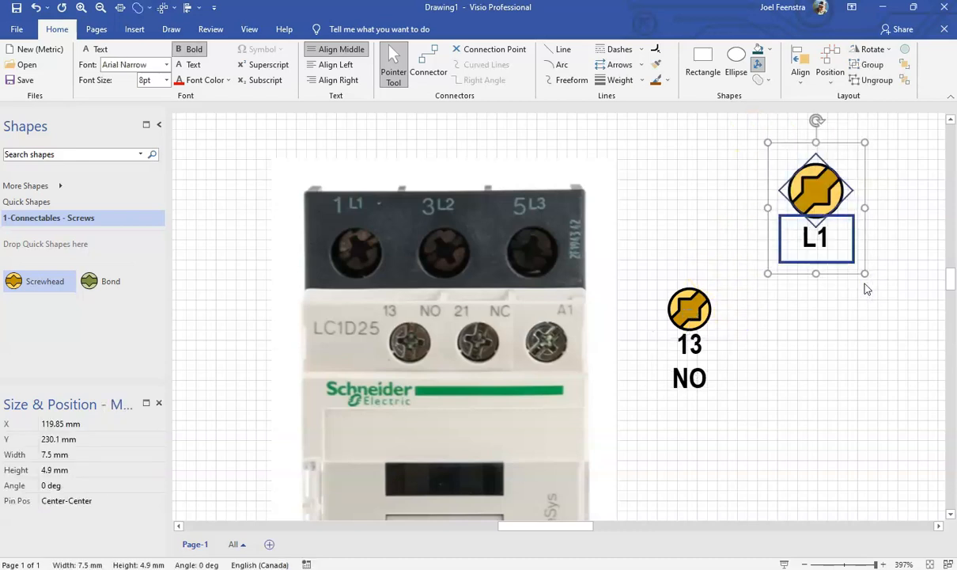
{"action": "left_click", "coordinate": [823, 189]}
{"action": "left_click_drag", "start_coordinate": [823, 182], "coordinate": [363, 246]}
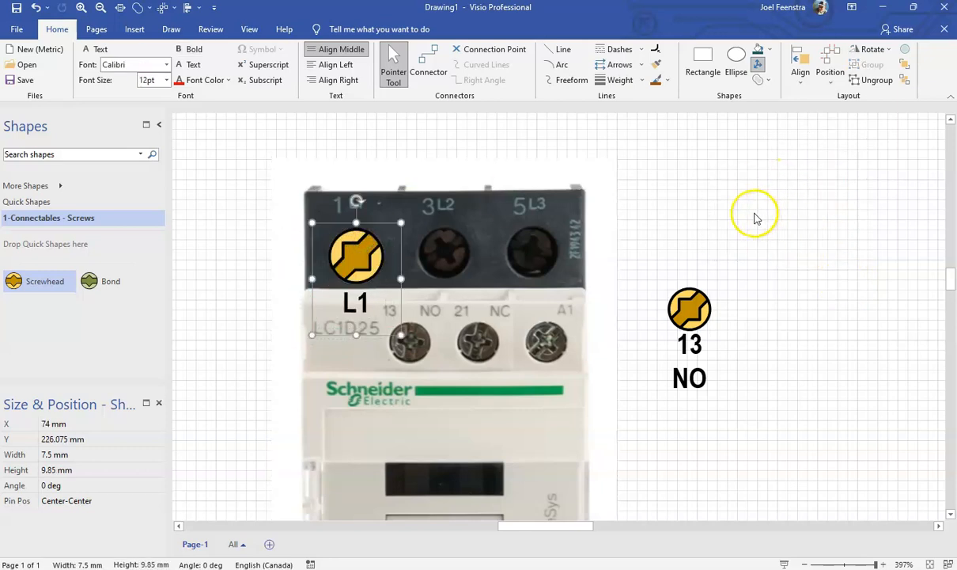
- Duplicate the L1 screwhead group twice, placing the copies over the L2 and L3 terminals at about X 82.76 mm and X 91.51 mm
{"action": "key", "text": "ctrl+d"}
{"action": "left_click_drag", "start_coordinate": [440, 353], "coordinate": [435, 258]}
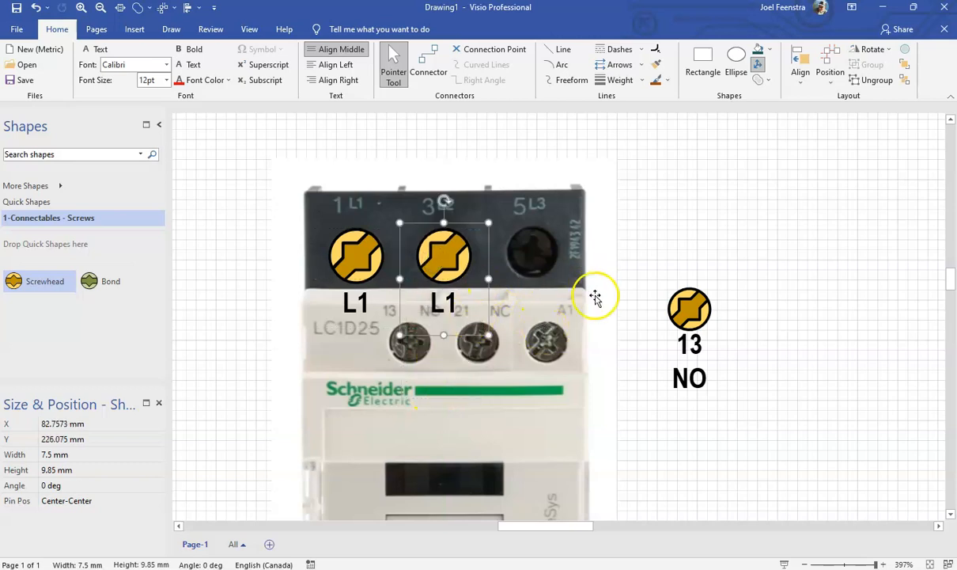
{"action": "key", "text": "ctrl+d"}
{"action": "left_click_drag", "start_coordinate": [538, 348], "coordinate": [530, 263]}
- Move all three L1 screwhead groups up together to about Y 228.9 mm, so their labels lie within the dark terminal block
{"action": "left_click", "coordinate": [412, 239], "text": "shift"}
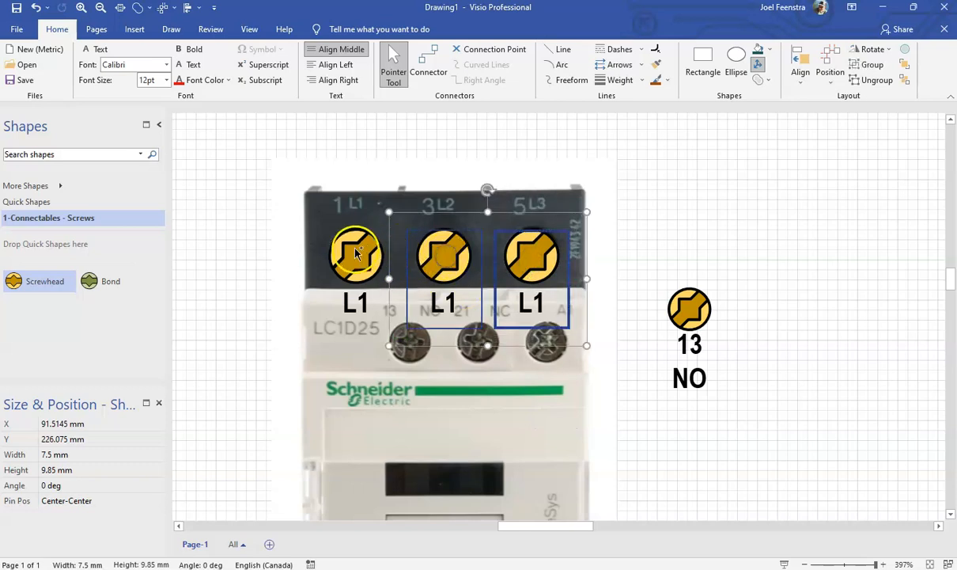
{"action": "left_click", "coordinate": [384, 251], "text": "shift"}
{"action": "key", "text": "Up"}
{"action": "key", "text": "Up"}
{"action": "key", "text": "Up"}
{"action": "key", "text": "Up"}
{"action": "key", "text": "Up"}
{"action": "key", "text": "Up"}
{"action": "key", "text": "Up"}
{"action": "key", "text": "Up"}
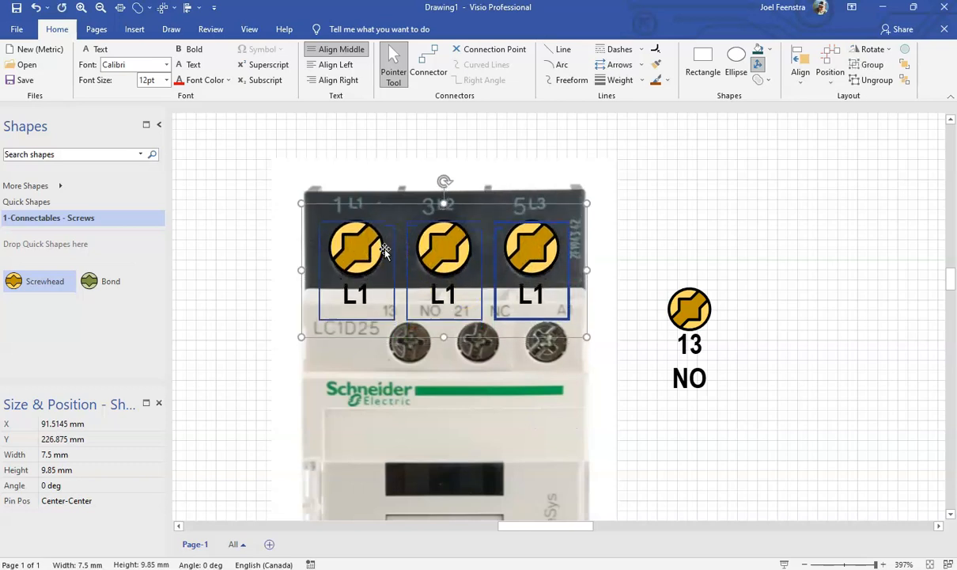
{"action": "key", "text": "Up"}
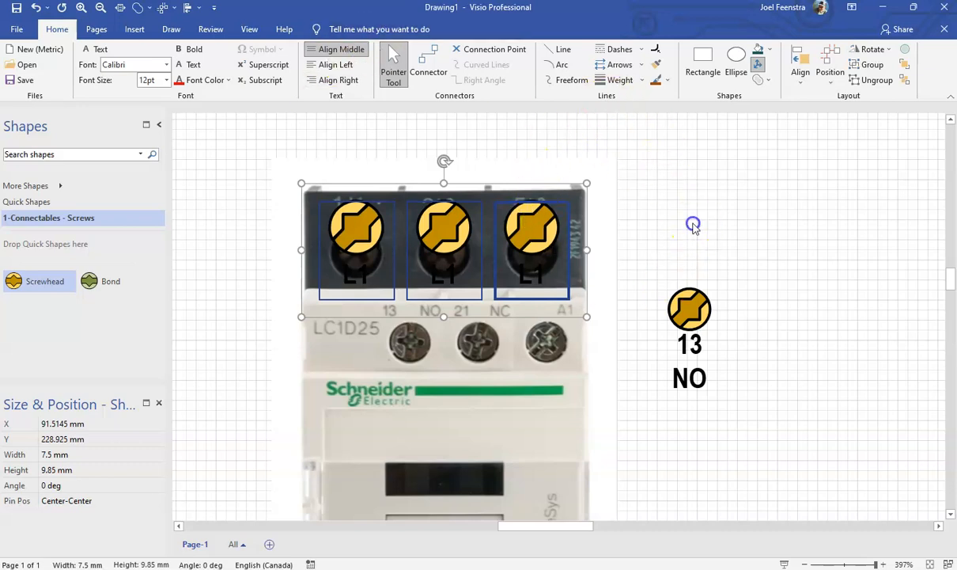
{"action": "left_click", "coordinate": [692, 255]}
- Group the smaller screwhead with its 13 NO label
{"action": "scroll", "coordinate": [696, 242], "scroll_direction": "down", "scroll_amount": 3}
{"action": "left_click", "coordinate": [700, 270]}
{"action": "left_click", "coordinate": [744, 242]}
{"action": "left_click_drag", "start_coordinate": [757, 192], "coordinate": [653, 386]}
{"action": "left_click_drag", "start_coordinate": [818, 193], "coordinate": [608, 422]}
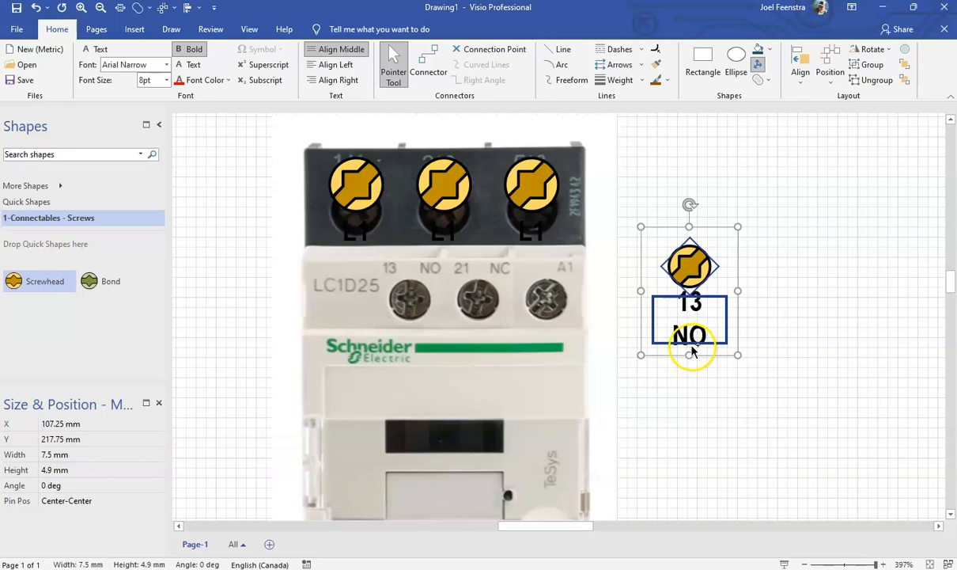
{"action": "key", "text": "ctrl+g"}
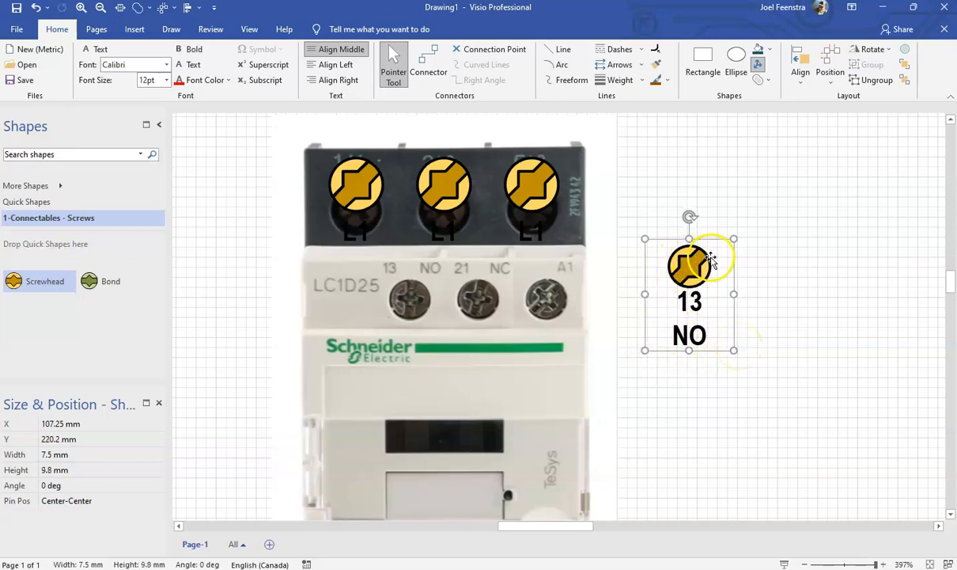
- Duplicate the 13 NO screwhead group twice and place the three groups over the picture's 13 NO, 21 NC and A1 terminals
{"action": "key", "text": "ctrl+d"}
{"action": "key", "text": "ctrl+d"}
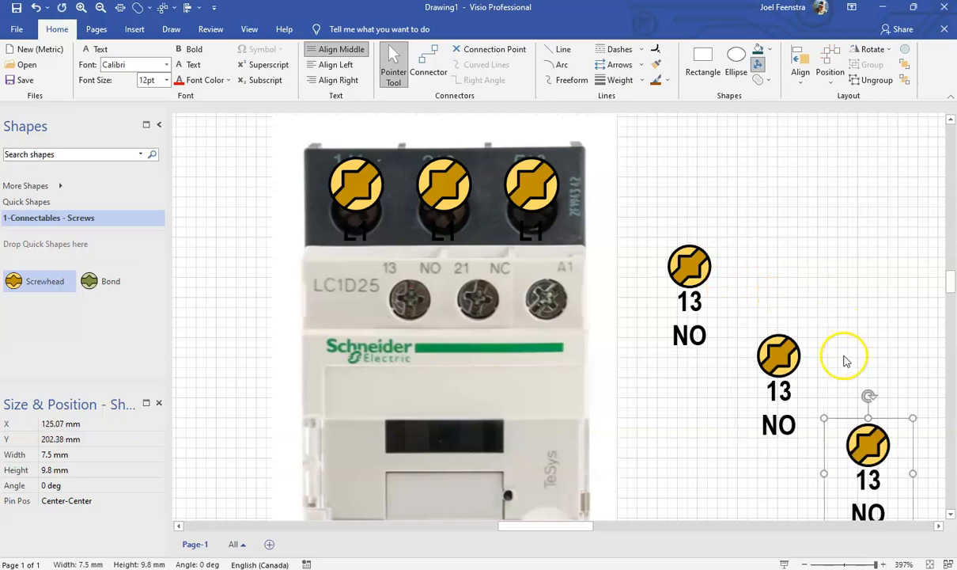
{"action": "left_click_drag", "start_coordinate": [701, 253], "coordinate": [417, 290]}
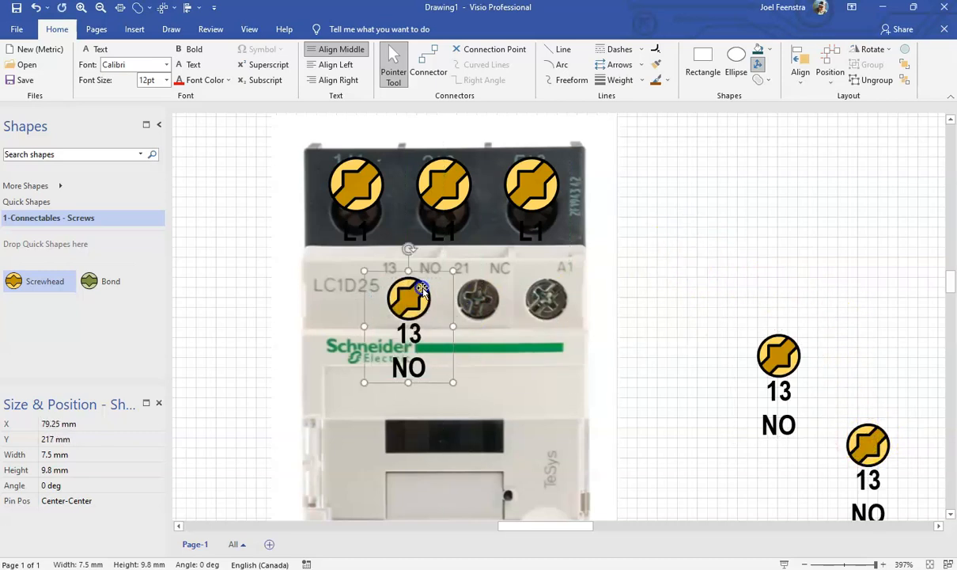
{"action": "left_click_drag", "start_coordinate": [793, 354], "coordinate": [490, 296]}
{"action": "left_click_drag", "start_coordinate": [868, 434], "coordinate": [544, 285]}
{"action": "left_click", "coordinate": [677, 277]}
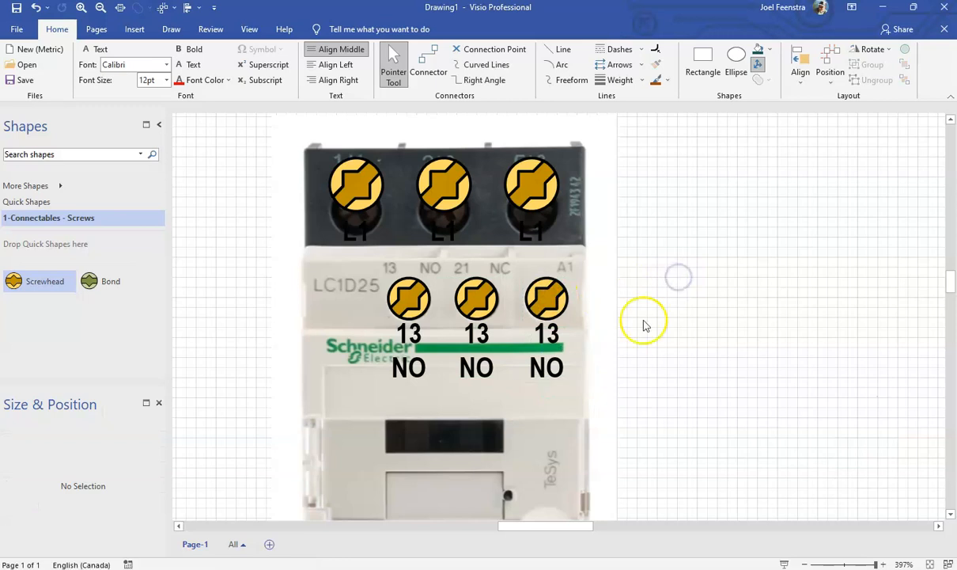
- Align the tops of the three L1 screwhead groups, distribute them horizontally, and group them as one row
{"action": "left_click", "coordinate": [339, 181]}
{"action": "left_click", "coordinate": [449, 187], "text": "shift"}
{"action": "left_click", "coordinate": [541, 175], "text": "shift"}
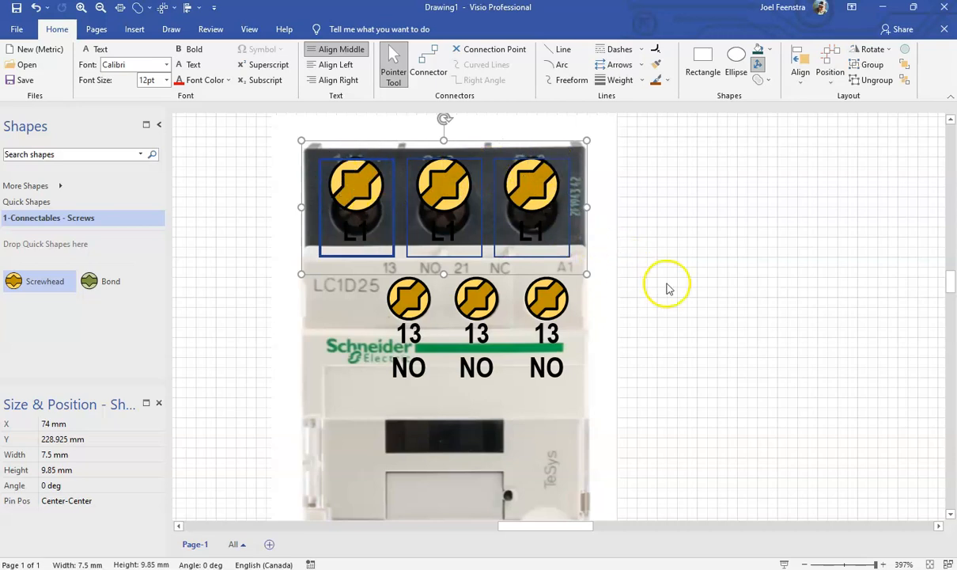
{"action": "left_click", "coordinate": [799, 87]}
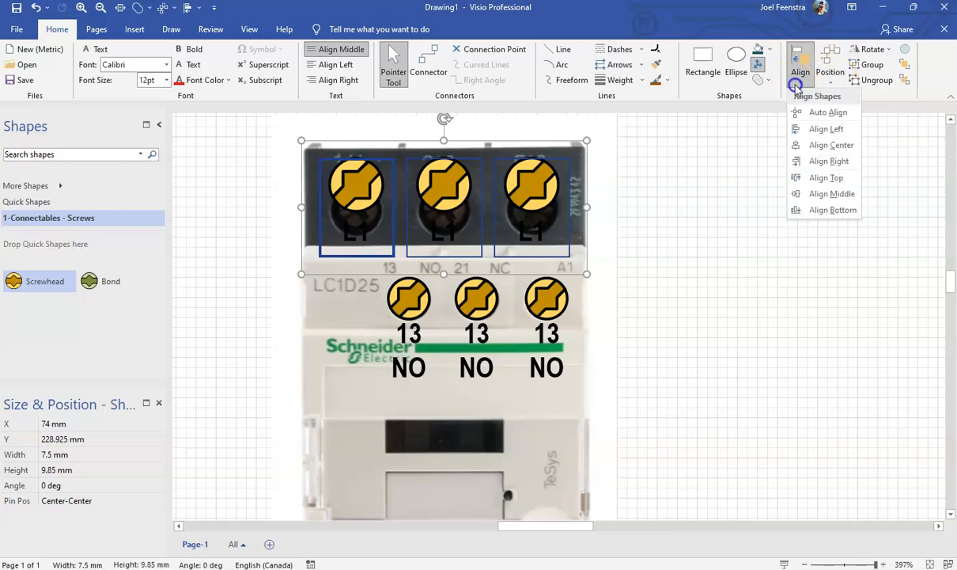
{"action": "left_click", "coordinate": [833, 180]}
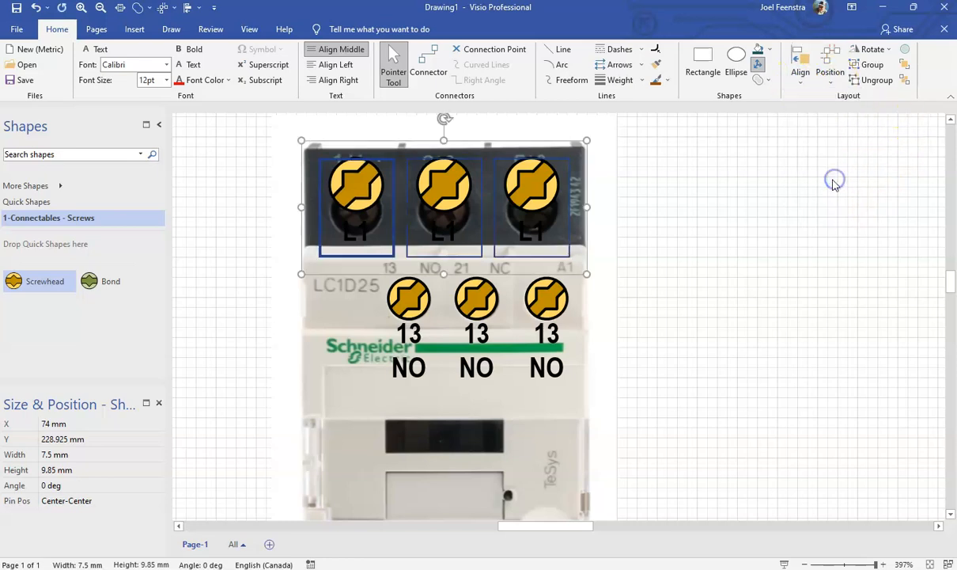
{"action": "left_click", "coordinate": [830, 63]}
{"action": "left_click", "coordinate": [898, 167]}
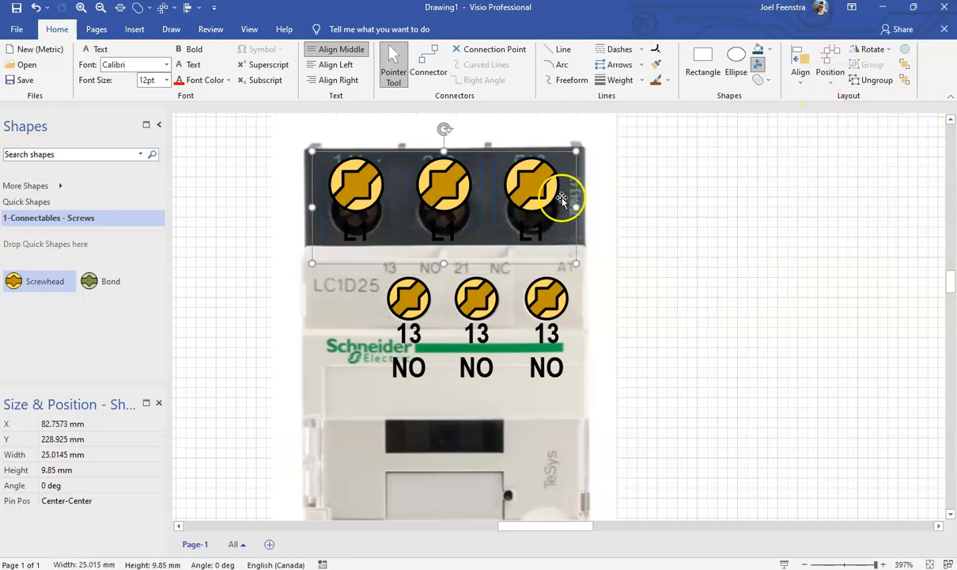
{"action": "left_click", "coordinate": [709, 227]}
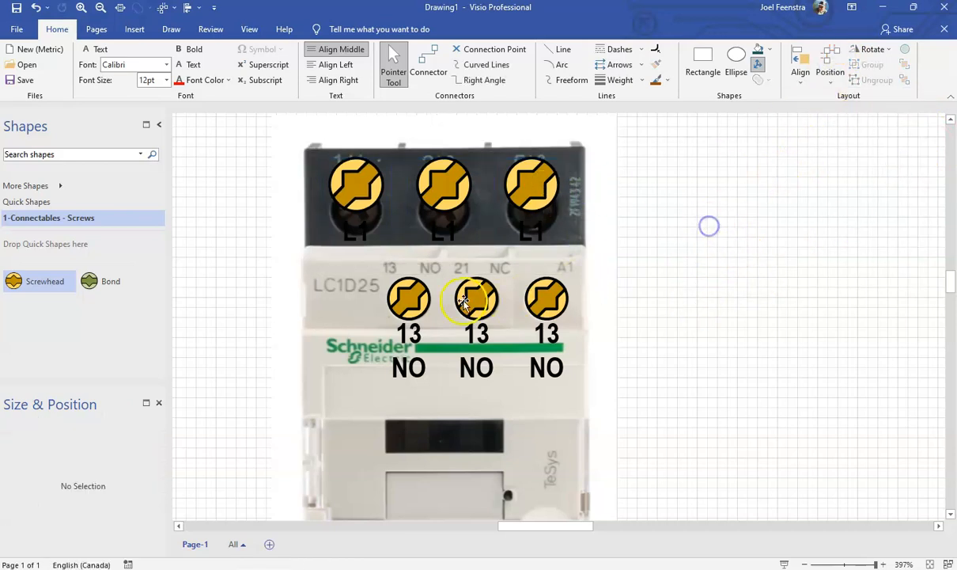
- Align the tops of the three 13 NO screwhead groups, distribute them horizontally, and group them as one row
{"action": "left_click", "coordinate": [406, 296]}
{"action": "left_click", "coordinate": [470, 297], "text": "shift"}
{"action": "left_click", "coordinate": [563, 306], "text": "shift"}
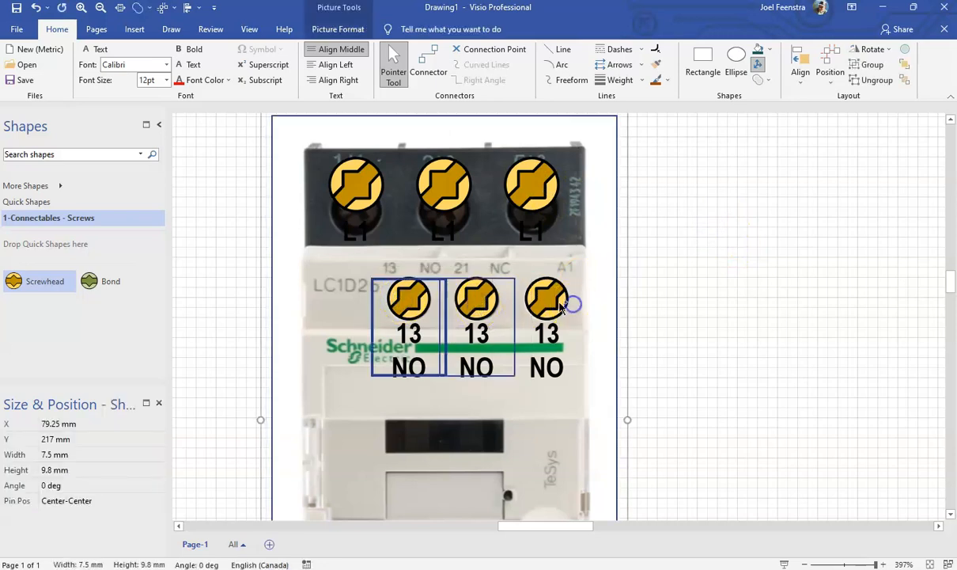
{"action": "left_click", "coordinate": [696, 296]}
{"action": "left_click", "coordinate": [411, 295]}
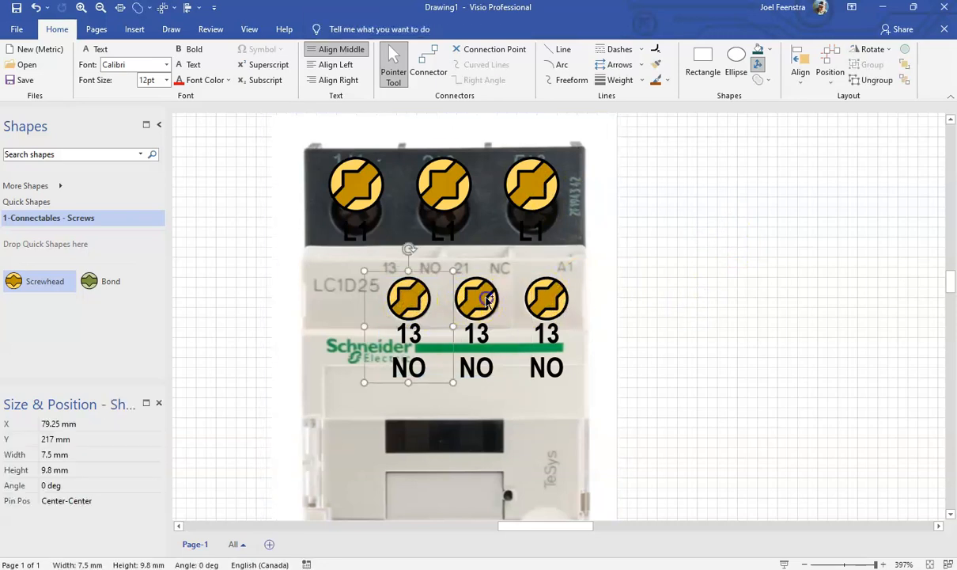
{"action": "left_click", "coordinate": [486, 300], "text": "shift"}
{"action": "left_click", "coordinate": [550, 297], "text": "shift"}
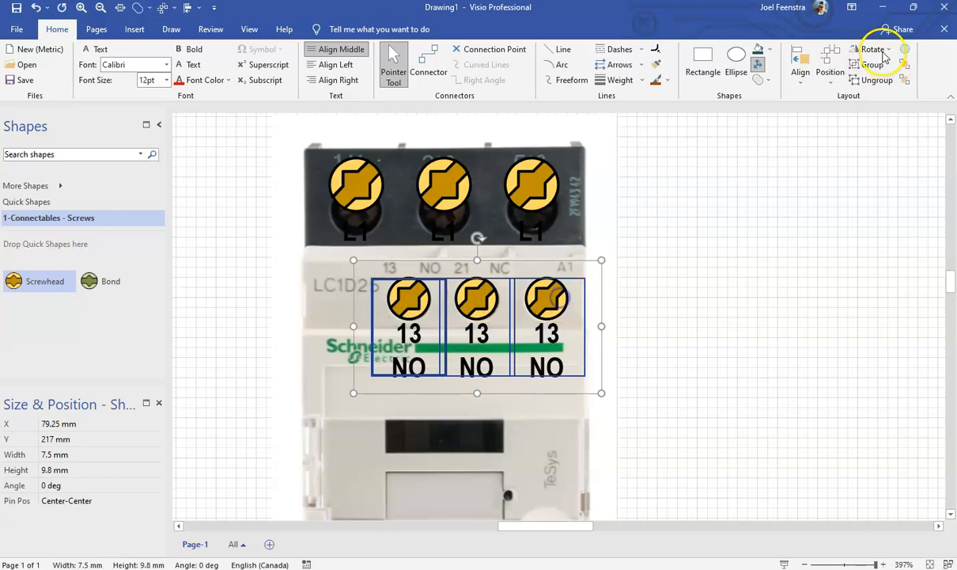
{"action": "left_click", "coordinate": [800, 67]}
{"action": "left_click", "coordinate": [838, 178]}
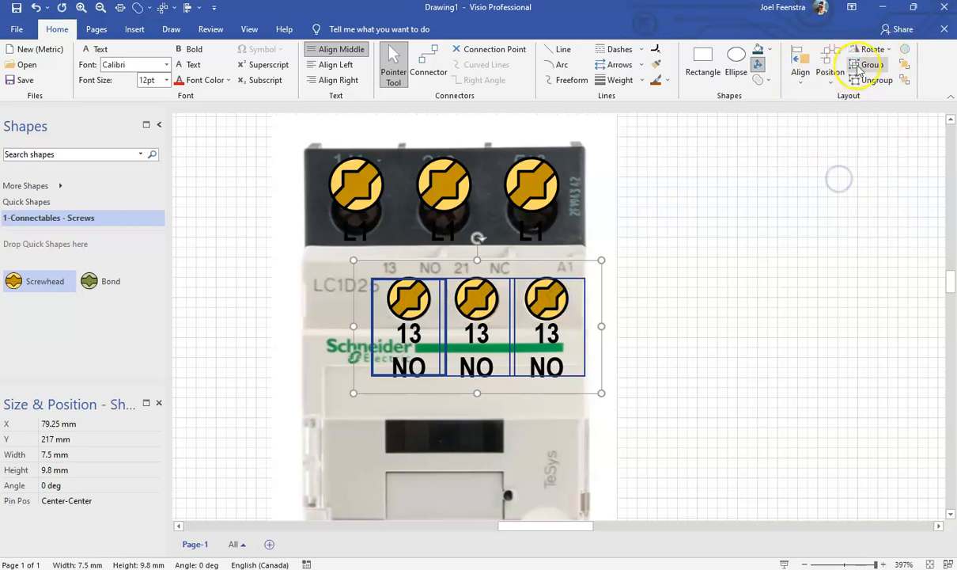
{"action": "left_click", "coordinate": [830, 67]}
{"action": "left_click", "coordinate": [853, 161]}
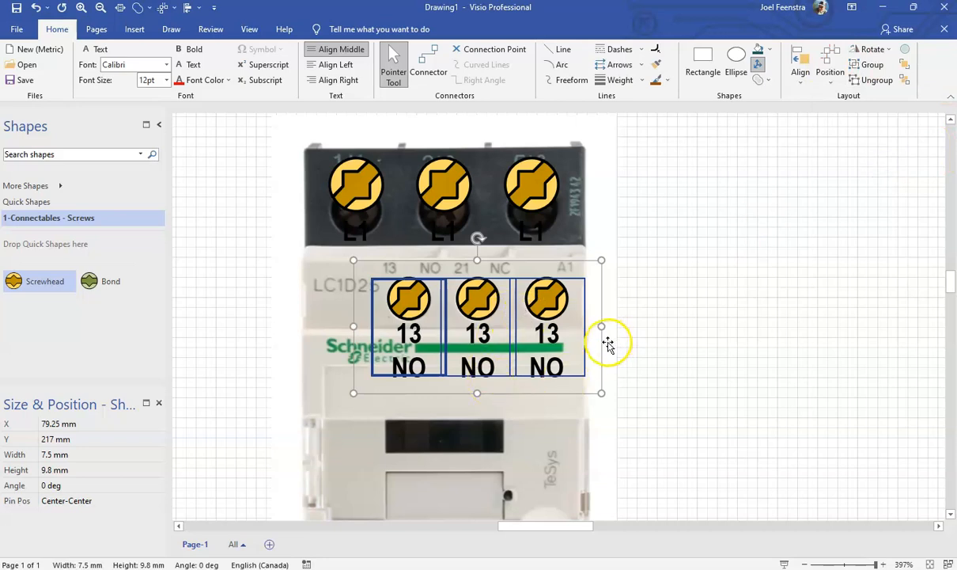
{"action": "key", "text": "ctrl+g"}
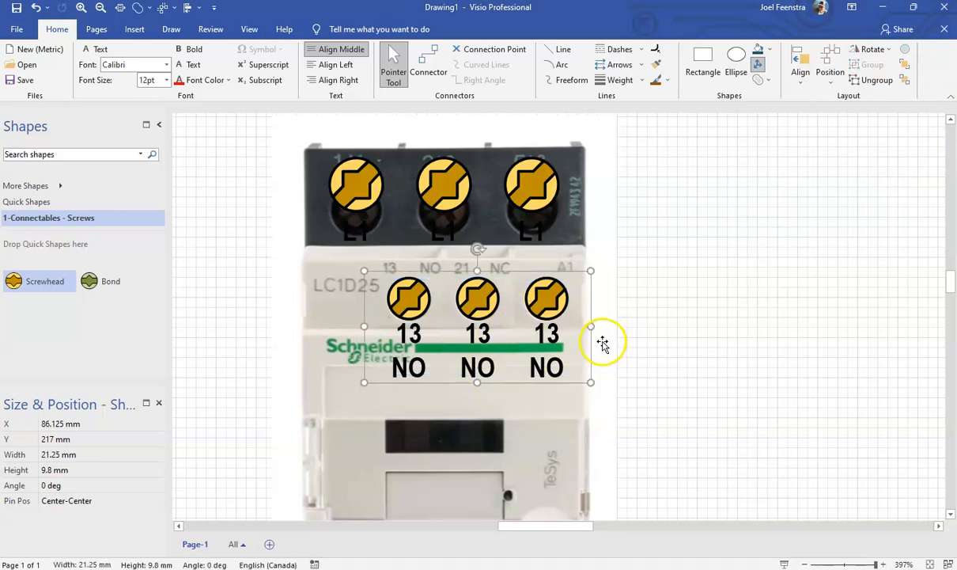
- Duplicate the 13 NO row, flip the copy vertically, and place it over the picture's 14 NO, 22 NC and A2 terminals
{"action": "scroll", "coordinate": [645, 324], "scroll_direction": "down", "scroll_amount": 1}
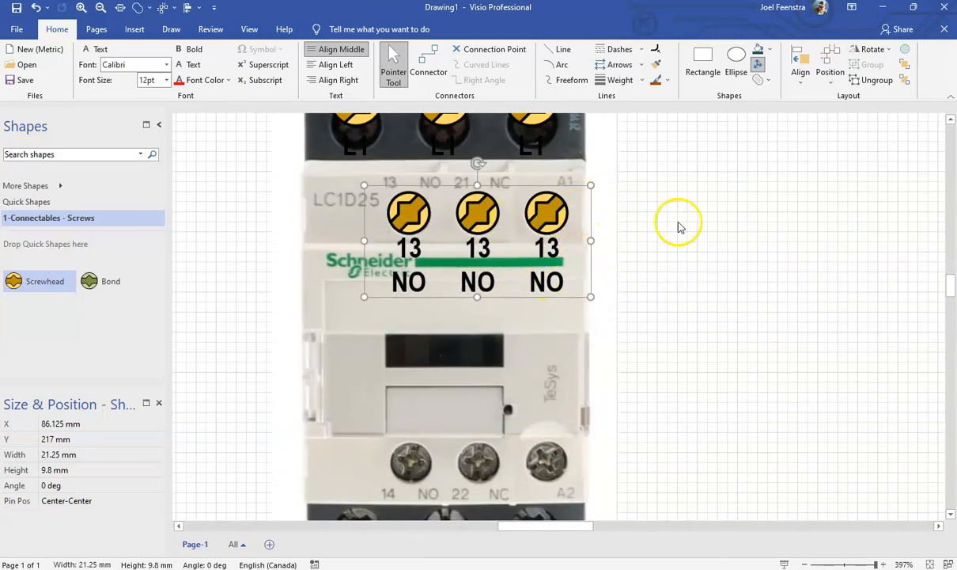
{"action": "key", "text": "ctrl+d"}
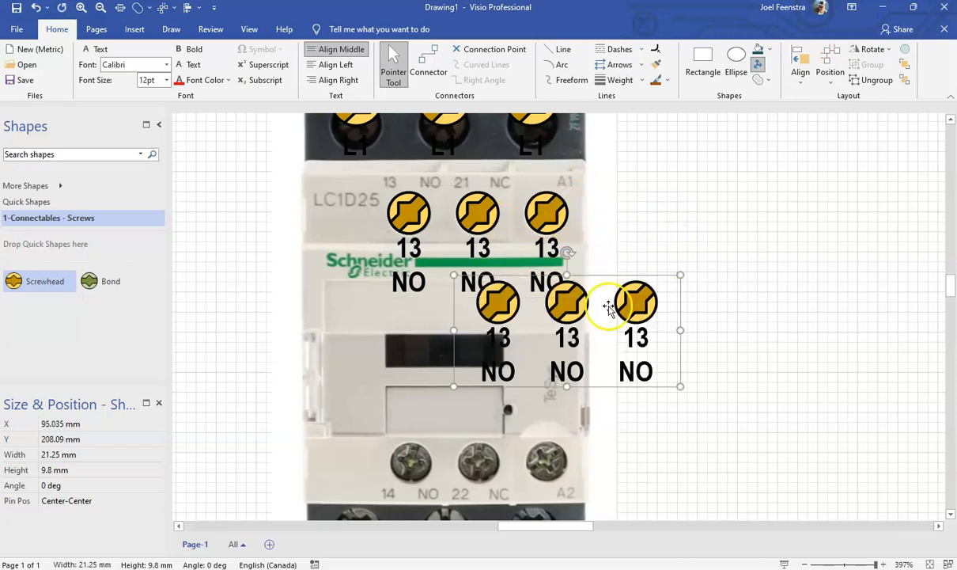
{"action": "left_click", "coordinate": [873, 50]}
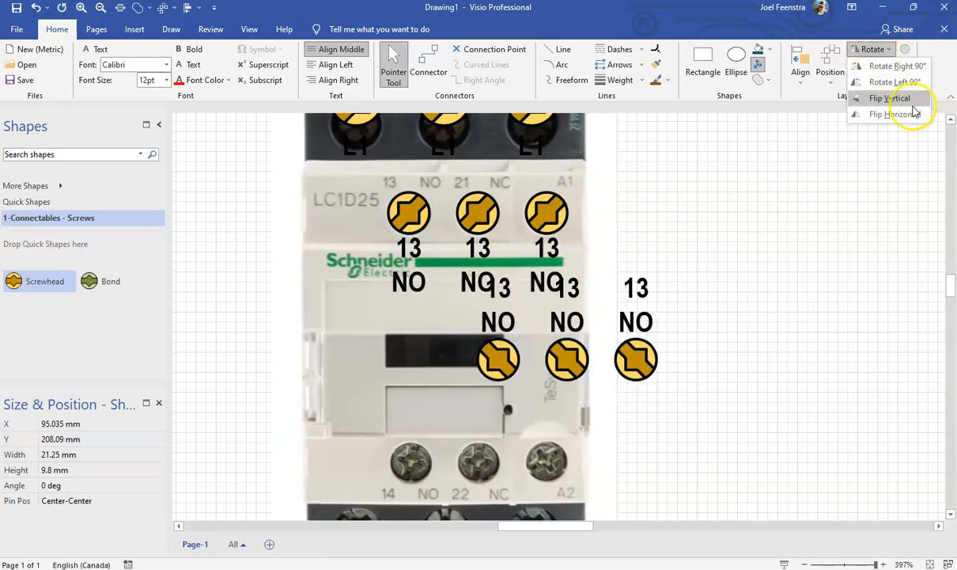
{"action": "left_click", "coordinate": [894, 100]}
{"action": "scroll", "coordinate": [667, 437], "scroll_direction": "down", "scroll_amount": 3}
{"action": "left_click_drag", "start_coordinate": [645, 227], "coordinate": [813, 291]}
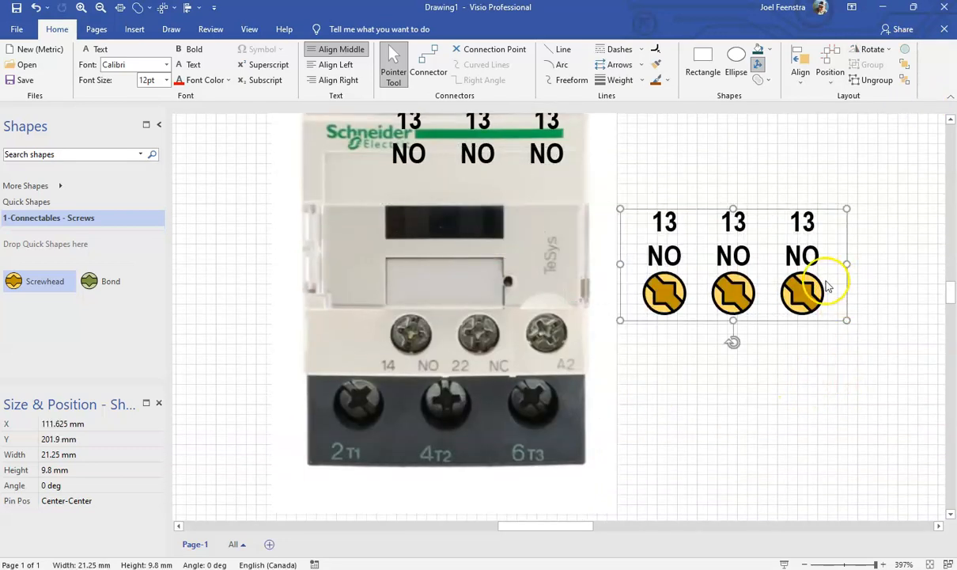
{"action": "left_click_drag", "start_coordinate": [817, 284], "coordinate": [563, 323]}
{"action": "left_click", "coordinate": [740, 384]}
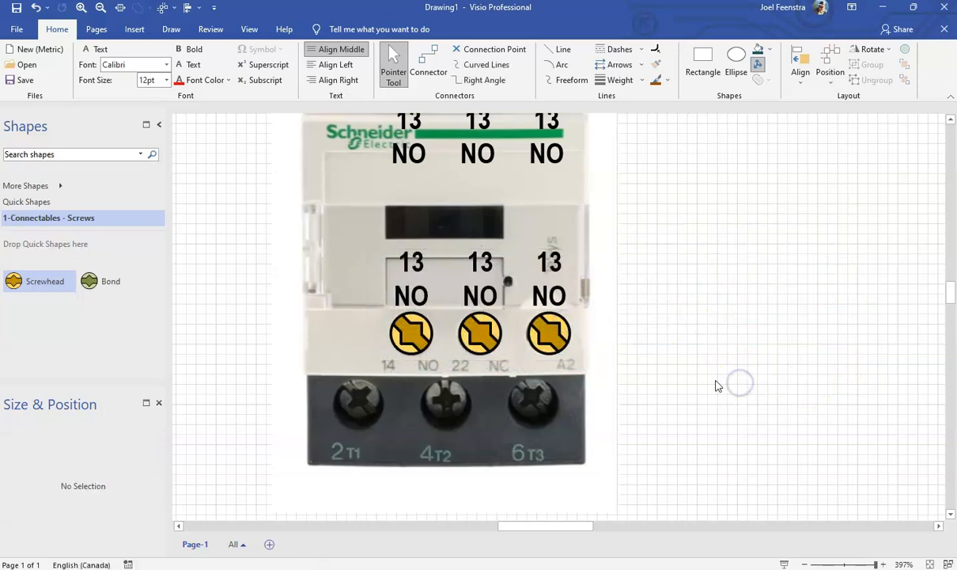
- Duplicate the L1 row, flip the copy vertically, and place it over the lower dark block with the T1, T2 and T3 terminals
{"action": "scroll", "coordinate": [654, 388], "scroll_direction": "up", "scroll_amount": 5}
{"action": "left_click", "coordinate": [522, 217]}
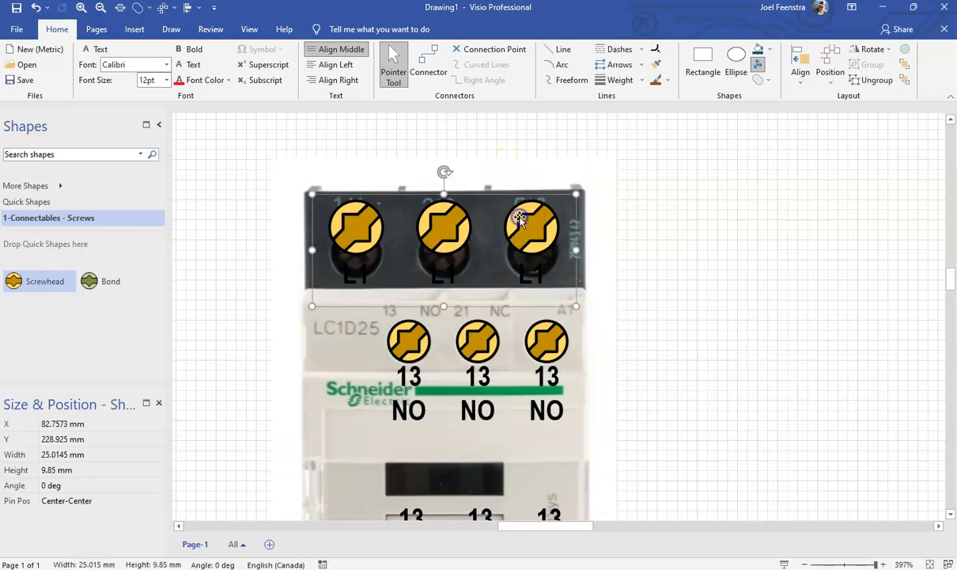
{"action": "key", "text": "ctrl+d"}
{"action": "left_click_drag", "start_coordinate": [644, 327], "coordinate": [803, 316]}
{"action": "left_click", "coordinate": [889, 49]}
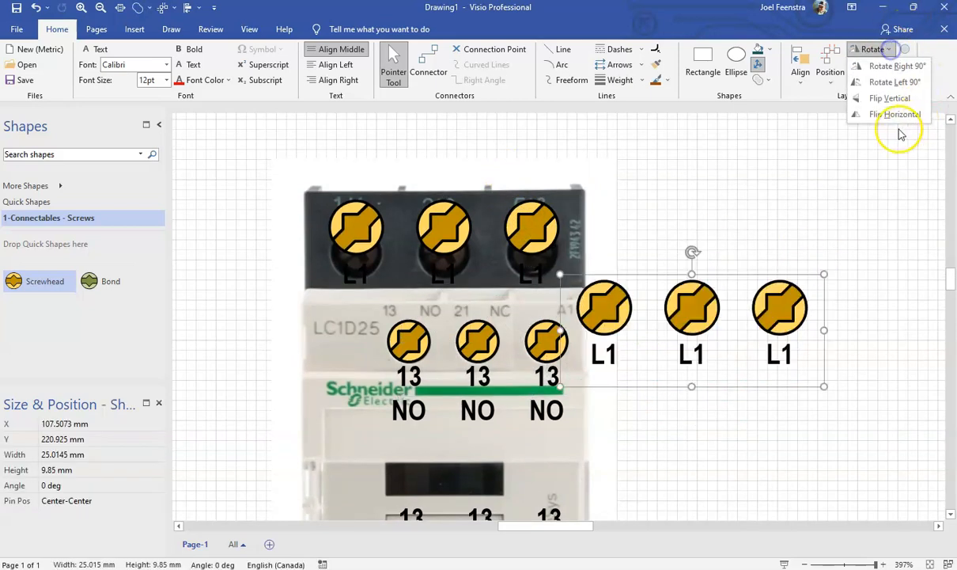
{"action": "left_click", "coordinate": [881, 94]}
{"action": "scroll", "coordinate": [871, 218], "scroll_direction": "down", "scroll_amount": 1}
{"action": "scroll", "coordinate": [851, 231], "scroll_direction": "down", "scroll_amount": 5}
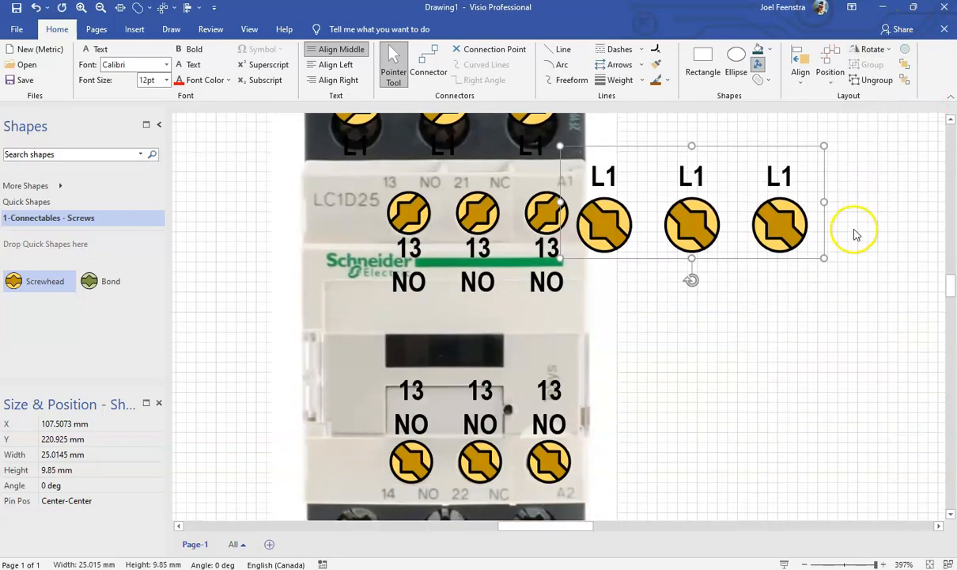
{"action": "scroll", "coordinate": [835, 292], "scroll_direction": "down", "scroll_amount": 2}
{"action": "left_click_drag", "start_coordinate": [813, 170], "coordinate": [689, 326]}
{"action": "left_click", "coordinate": [788, 323]}
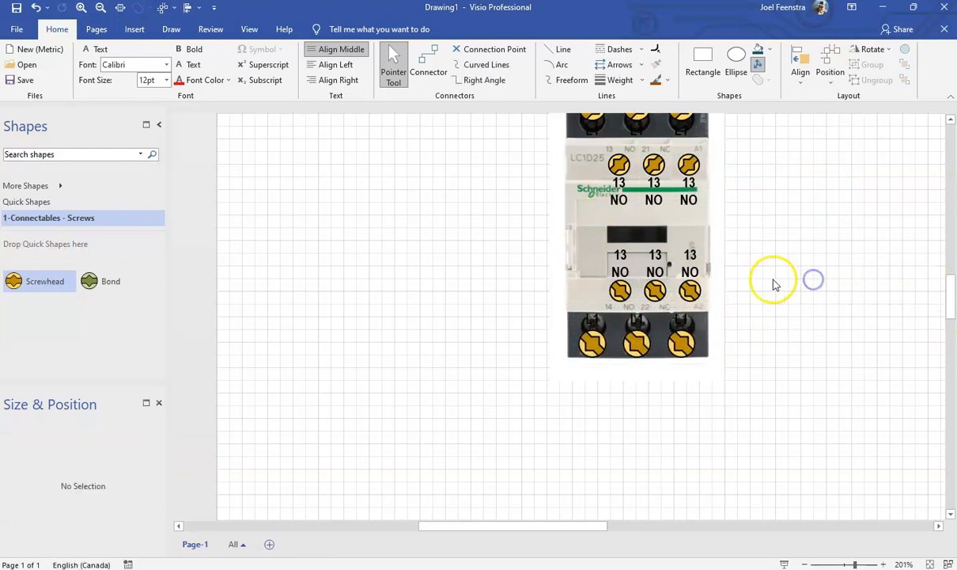
- Move the contactor picture horizontally off the traced shape to about X 57.24 mm, clear of the grey rectangles and screwheads
{"action": "scroll", "coordinate": [767, 280], "scroll_direction": "up", "scroll_amount": 3}
{"action": "scroll", "coordinate": [700, 433], "scroll_direction": "up", "scroll_amount": 3, "text": "ctrl"}
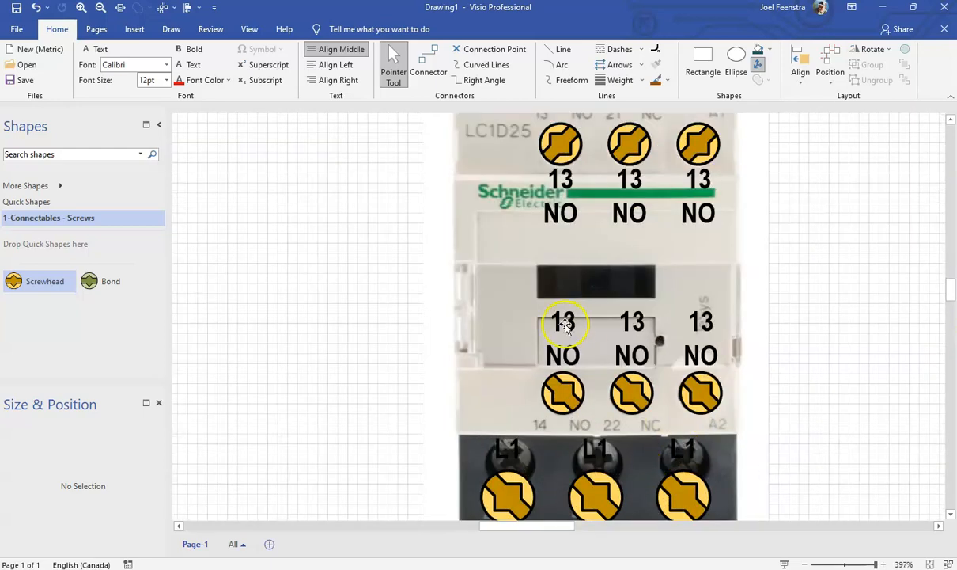
{"action": "left_click", "coordinate": [432, 230]}
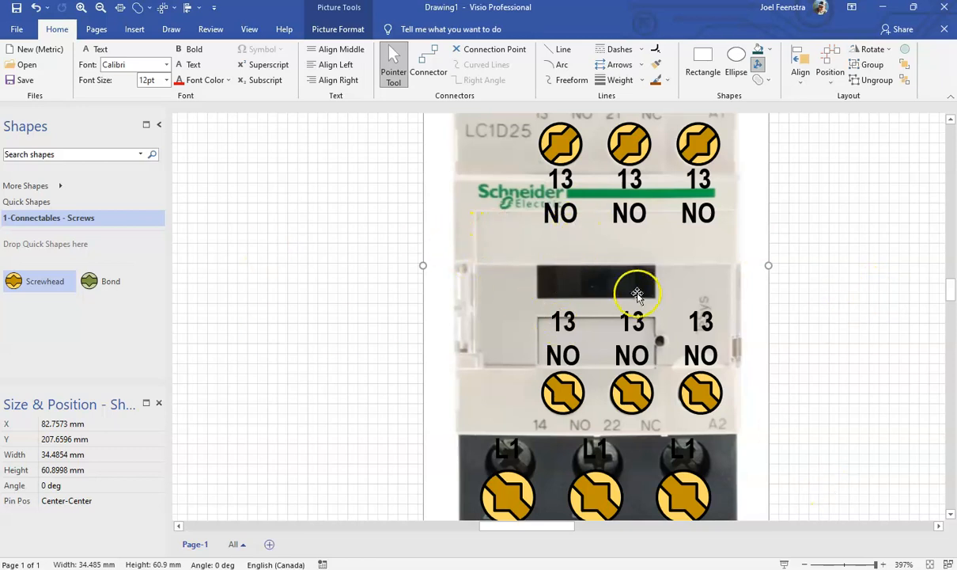
{"action": "scroll", "coordinate": [642, 290], "scroll_direction": "down", "scroll_amount": 3, "text": "ctrl"}
{"action": "key", "text": "Left"}
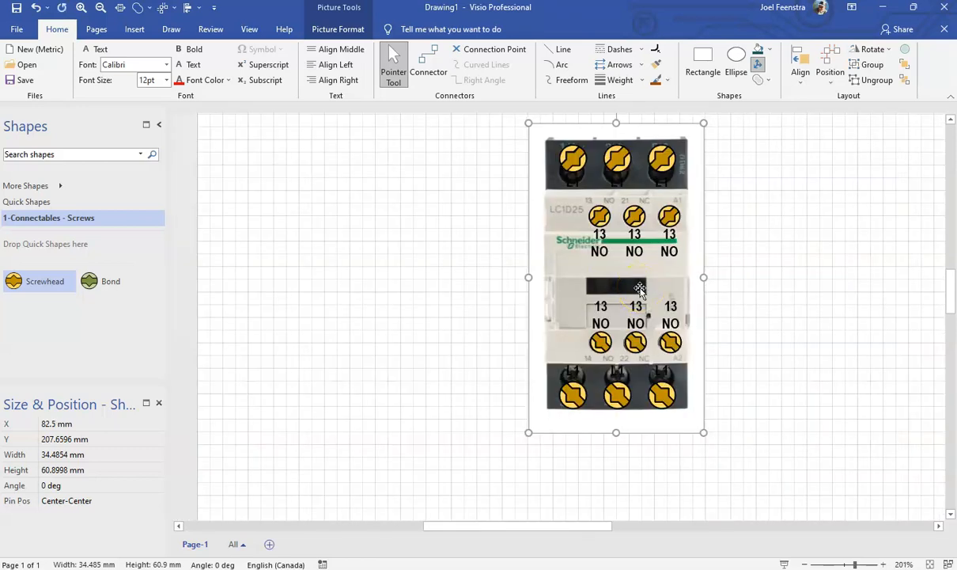
{"action": "key", "text": "Left"}
{"action": "key", "text": "Left"}
{"action": "key", "text": "Left"}
{"action": "key", "text": "Left"}
{"action": "key", "text": "Left"}
{"action": "key", "text": "Left"}
{"action": "key", "text": "Left"}
{"action": "key", "text": "Left"}
{"action": "key", "text": "Left"}
{"action": "key", "text": "Left"}
{"action": "key", "text": "Left"}
{"action": "key", "text": "Left"}
{"action": "key", "text": "Left"}
{"action": "key", "text": "Left"}
{"action": "key", "text": "Left"}
{"action": "key", "text": "Left"}
{"action": "key", "text": "Left"}
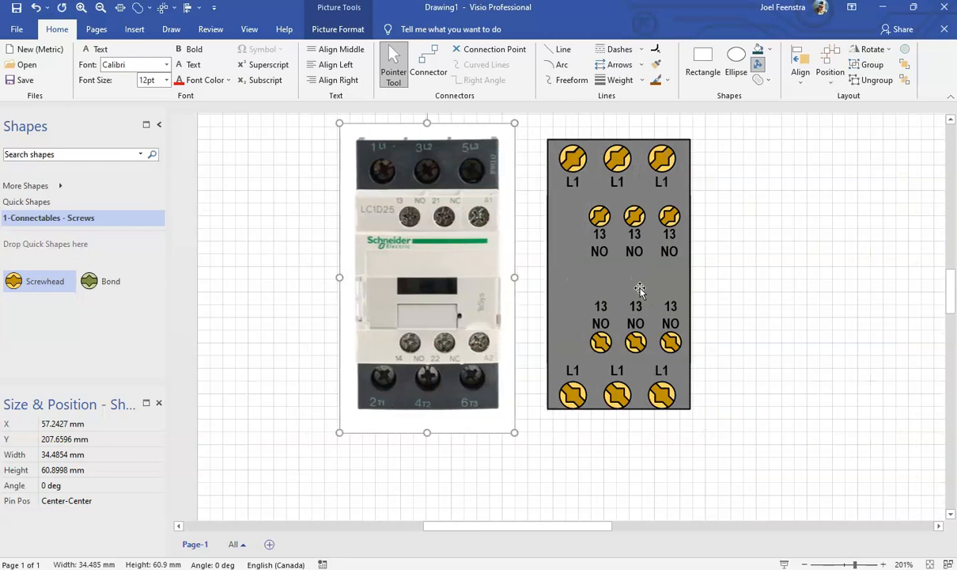
- Nudge the contactor picture horizontally to X 45 mm, beside the traced shape
{"action": "key", "text": "Right"}
{"action": "key", "text": "Right"}
{"action": "key", "text": "Right"}
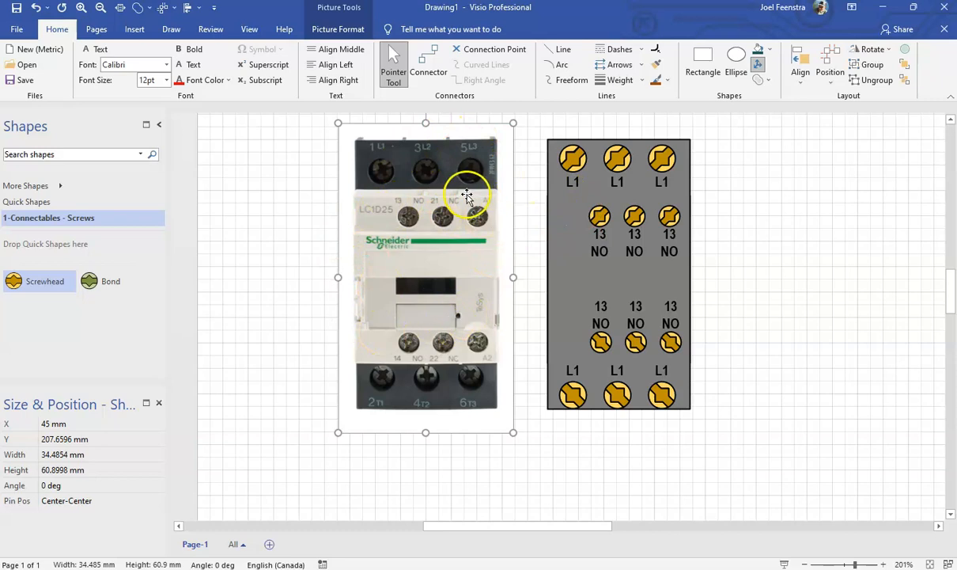
- Send the large 28 × 53 mm grey rectangle to the back, behind the cream middle rectangle
{"action": "left_click", "coordinate": [552, 193]}
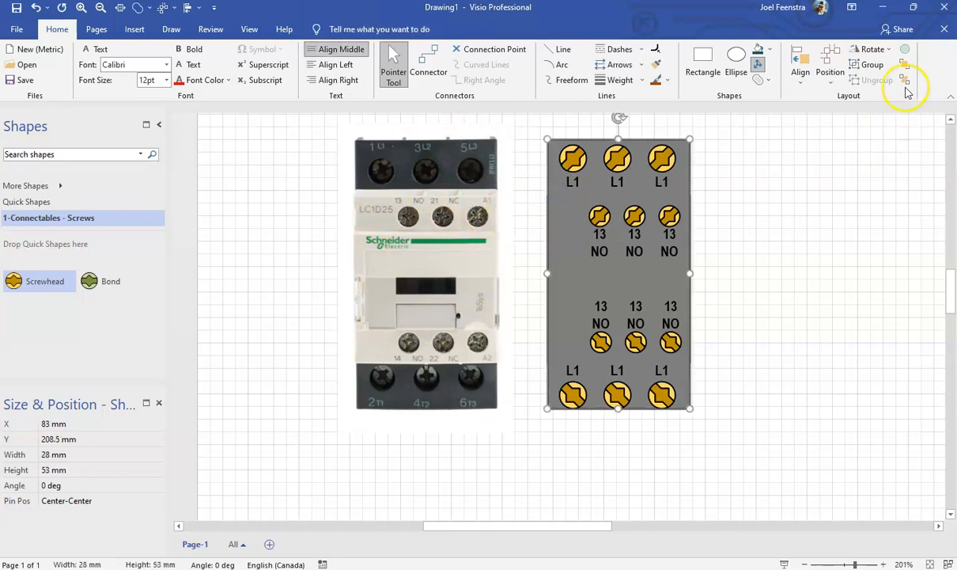
{"action": "left_click", "coordinate": [906, 82]}
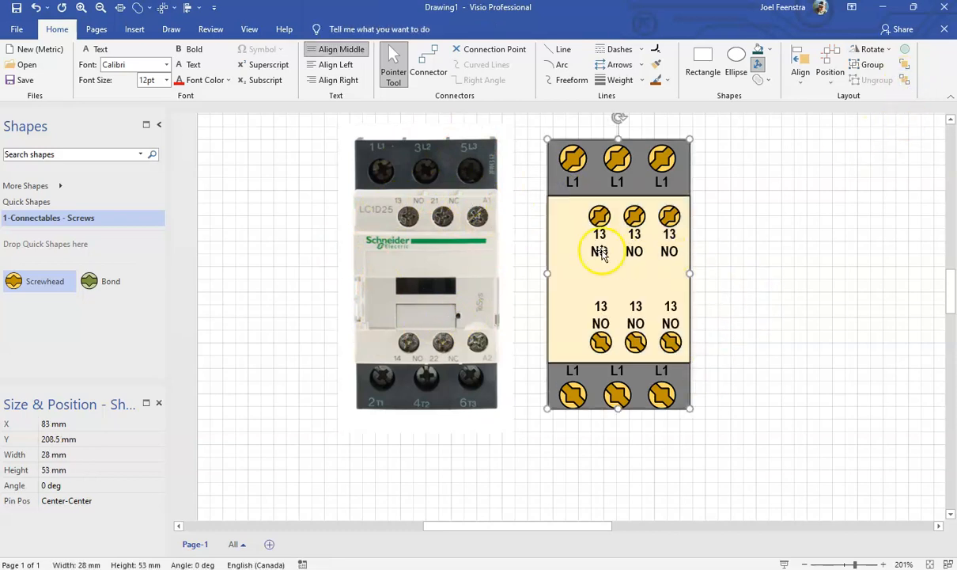
{"action": "left_click", "coordinate": [579, 277]}
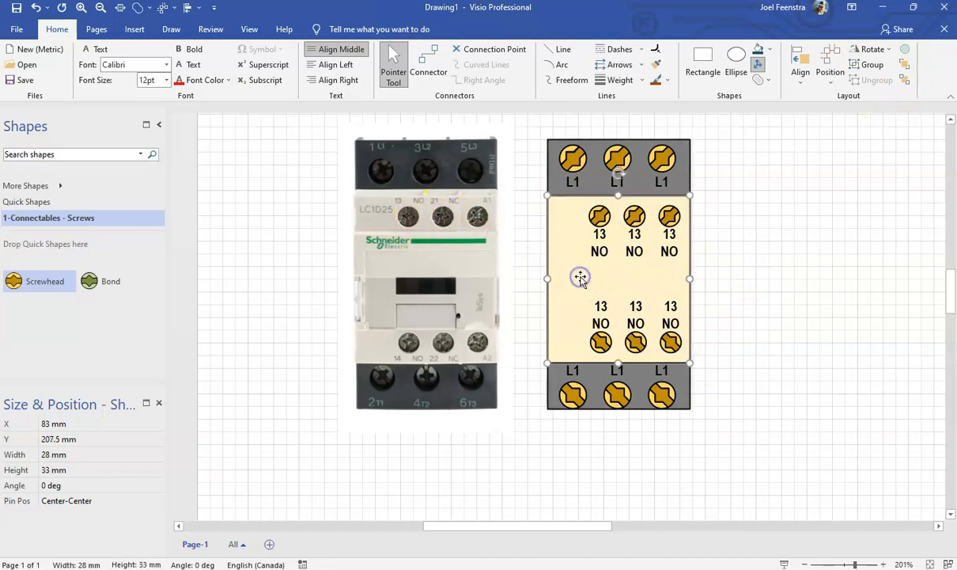
{"action": "left_click", "coordinate": [753, 269]}
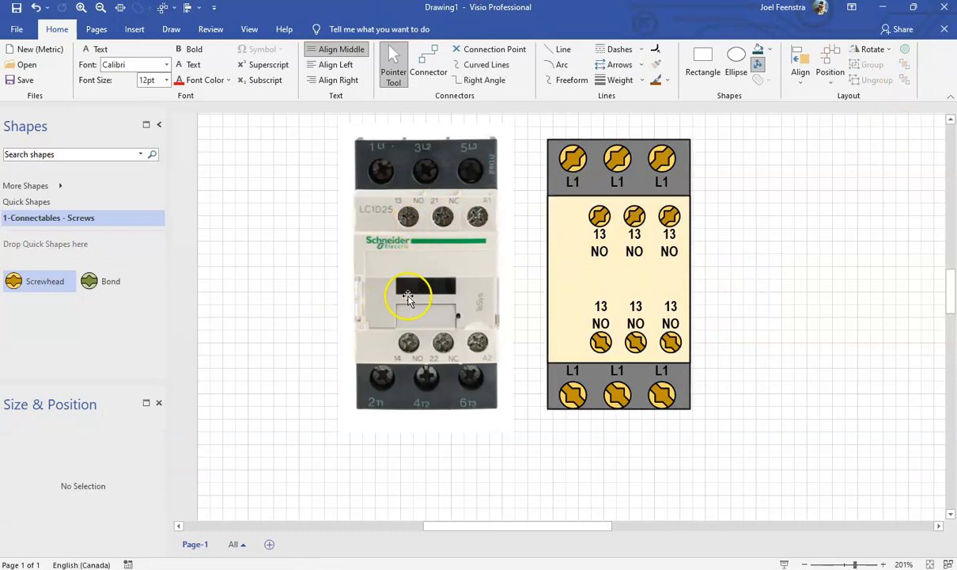
- Send the cream middle rectangle to the back so it no longer covers the small teal rectangle
{"action": "left_click", "coordinate": [638, 276]}
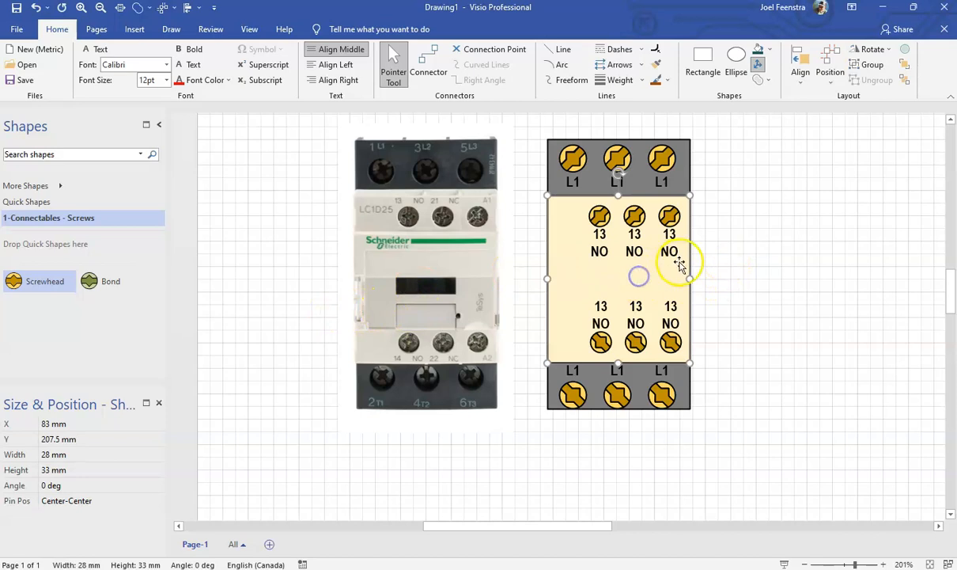
{"action": "left_click", "coordinate": [906, 82]}
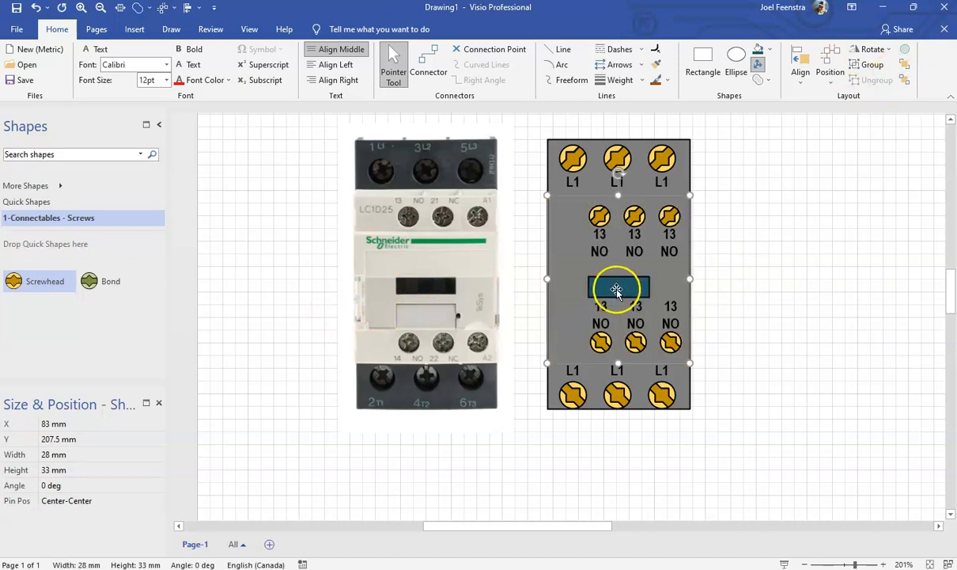
{"action": "left_click", "coordinate": [763, 270]}
- Send the large grey body rectangle to the back again, beneath the cream and teal rectangles
{"action": "left_click", "coordinate": [554, 197]}
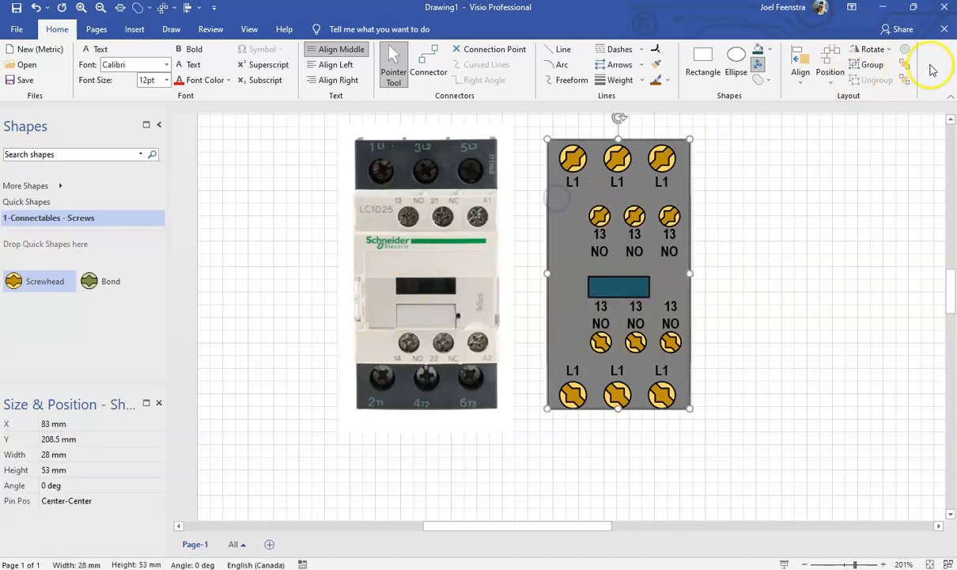
{"action": "left_click", "coordinate": [907, 82]}
{"action": "left_click", "coordinate": [783, 278]}
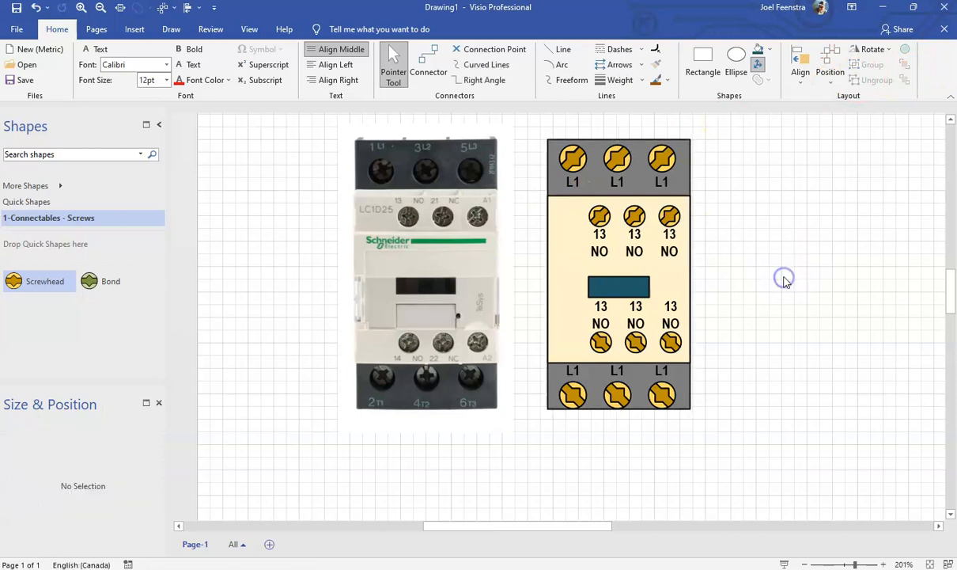
{"action": "left_click_drag", "start_coordinate": [761, 255], "coordinate": [762, 282]}
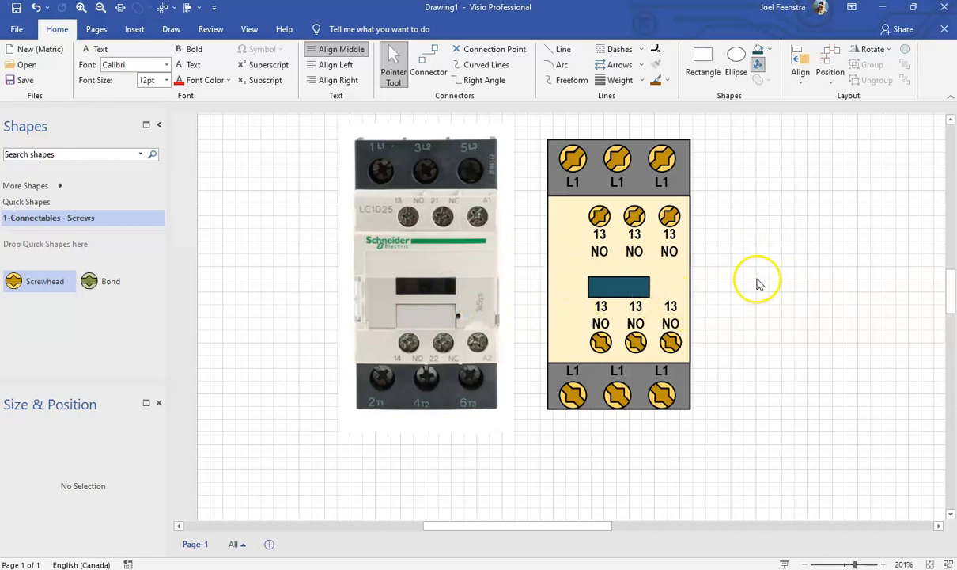
{"action": "left_click", "coordinate": [752, 252]}
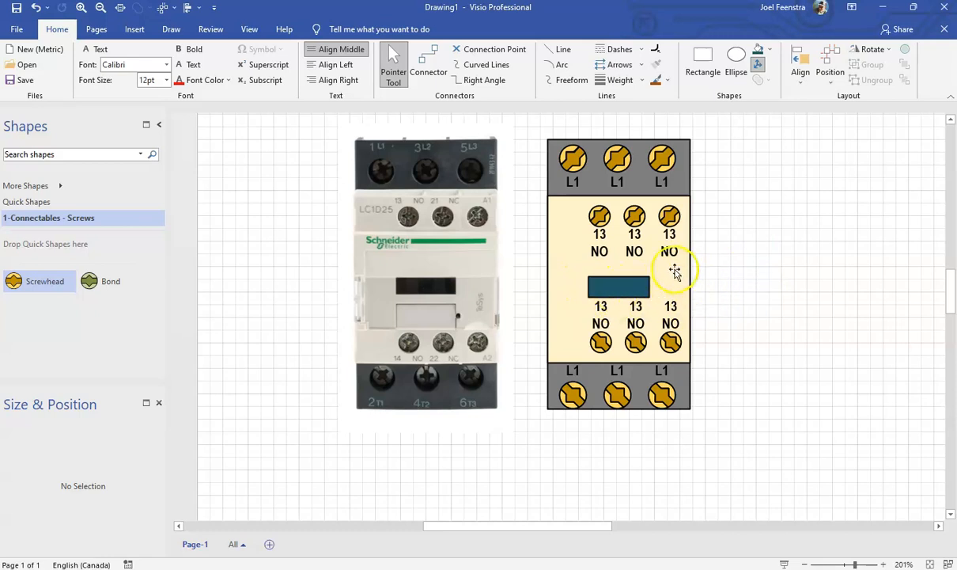
{"action": "left_click", "coordinate": [617, 286]}
{"action": "left_click", "coordinate": [736, 257]}
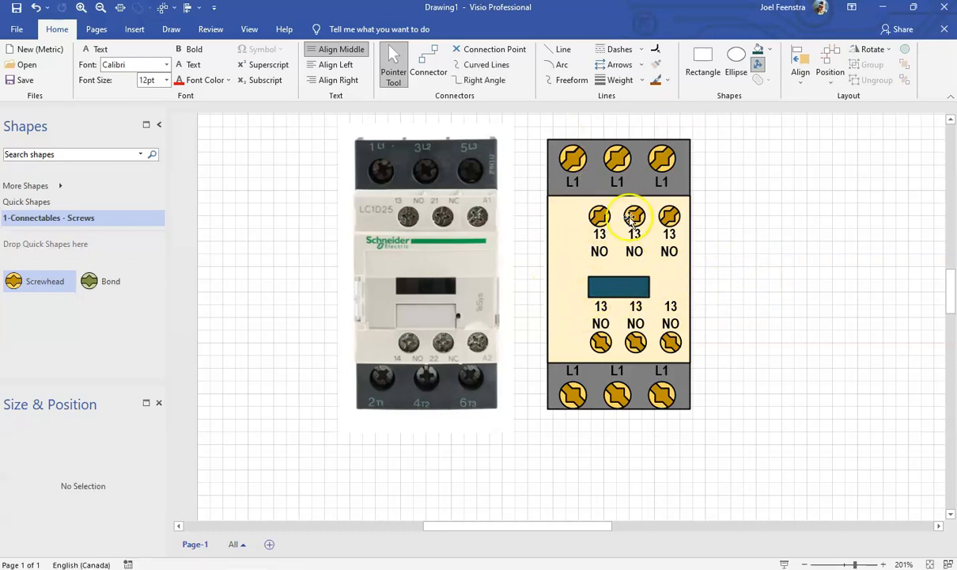
- Nudge the upper 13 NO screwhead row up to Y 217.6 mm, closer to the upper grey block
{"action": "left_click", "coordinate": [601, 212]}
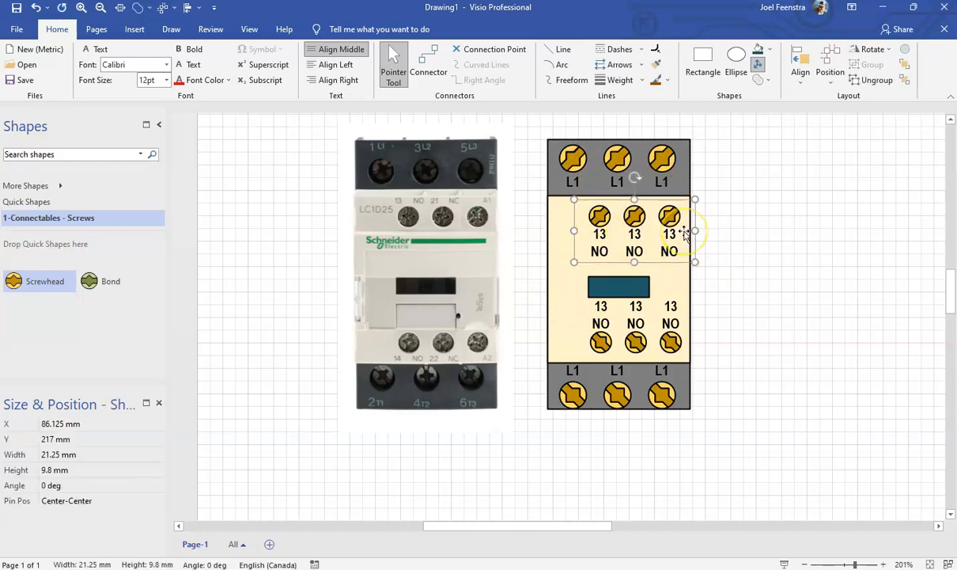
{"action": "key", "text": "shift+Up"}
{"action": "key", "text": "shift+Up"}
{"action": "key", "text": "shift+Up"}
{"action": "key", "text": "shift+Up"}
{"action": "key", "text": "shift+Up"}
{"action": "key", "text": "shift+Up"}
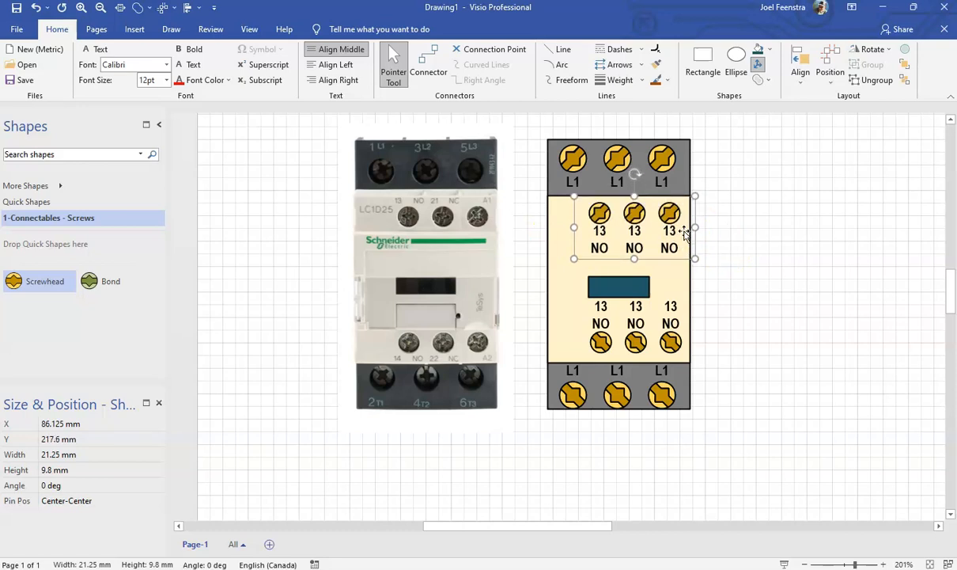
- Move the lower 13 NO screwhead row down to Y 196.9 mm, just above the lower grey block
{"action": "left_click", "coordinate": [669, 341]}
{"action": "left_click_drag", "start_coordinate": [666, 341], "coordinate": [666, 343]}
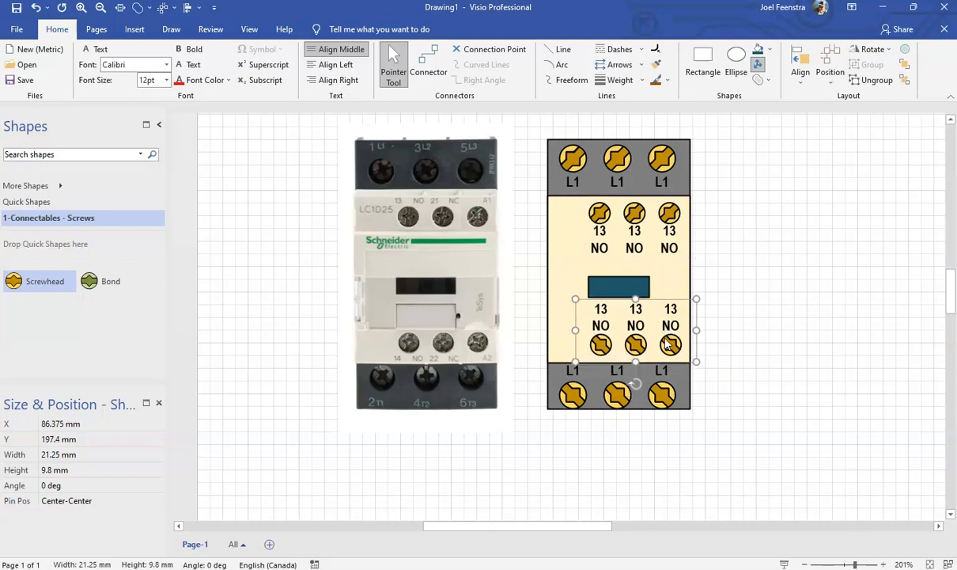
{"action": "scroll", "coordinate": [669, 344], "scroll_direction": "up", "scroll_amount": 5}
{"action": "scroll", "coordinate": [671, 348], "scroll_direction": "down", "scroll_amount": 3}
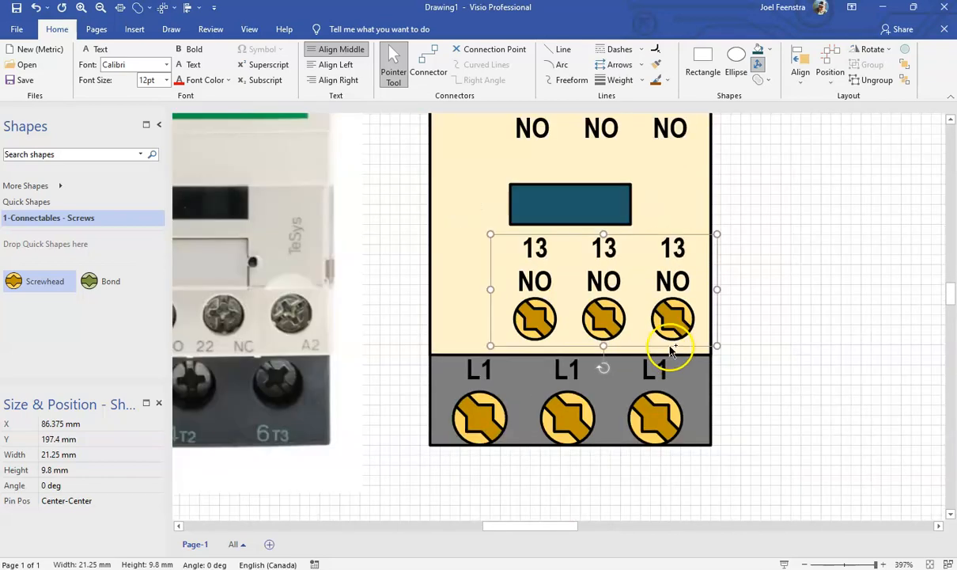
{"action": "key", "text": "Down"}
{"action": "key", "text": "Down"}
{"action": "key", "text": "Down"}
{"action": "key", "text": "Down"}
{"action": "key", "text": "Down"}
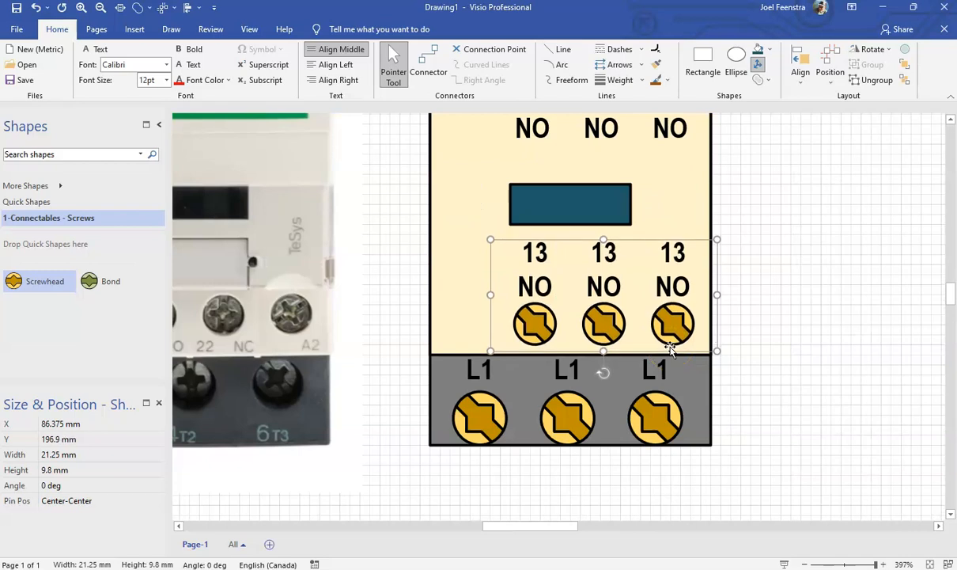
{"action": "left_click", "coordinate": [822, 331]}
- Move the lower L1 row to Y 187 mm and shorten the cream rectangle from its lower edge to about 32.08 mm high
{"action": "left_click", "coordinate": [656, 428]}
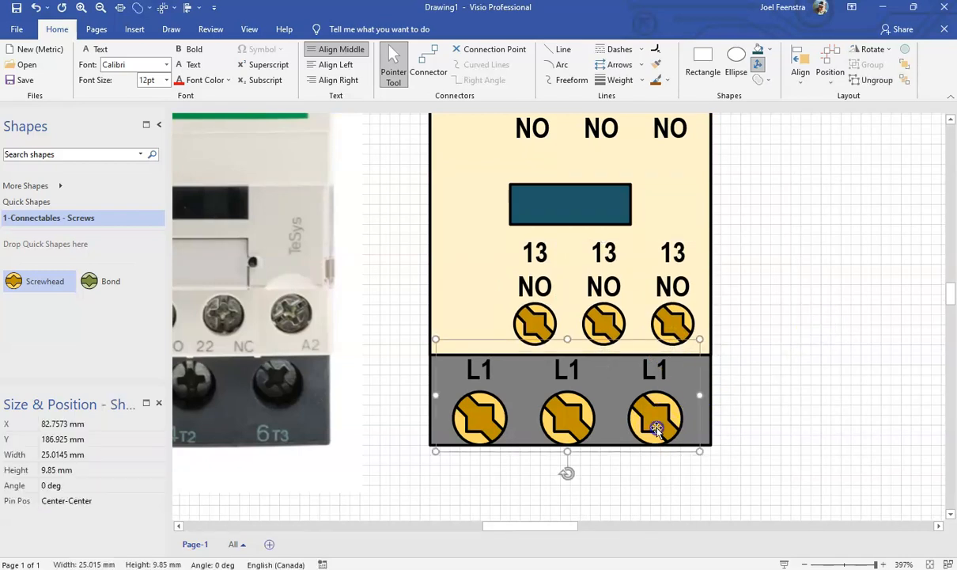
{"action": "left_click_drag", "start_coordinate": [655, 428], "coordinate": [657, 431]}
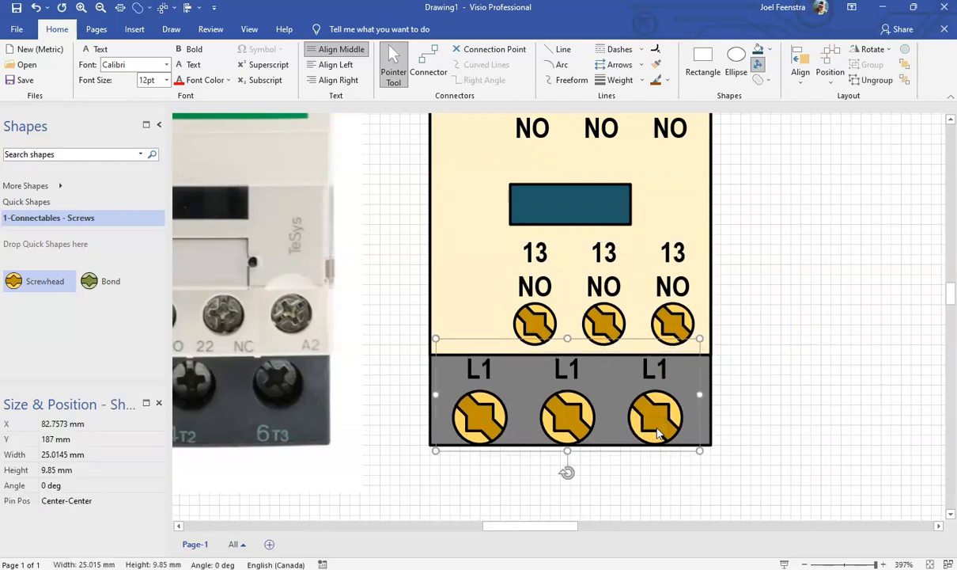
{"action": "left_click", "coordinate": [463, 281]}
{"action": "left_click_drag", "start_coordinate": [571, 356], "coordinate": [568, 344]}
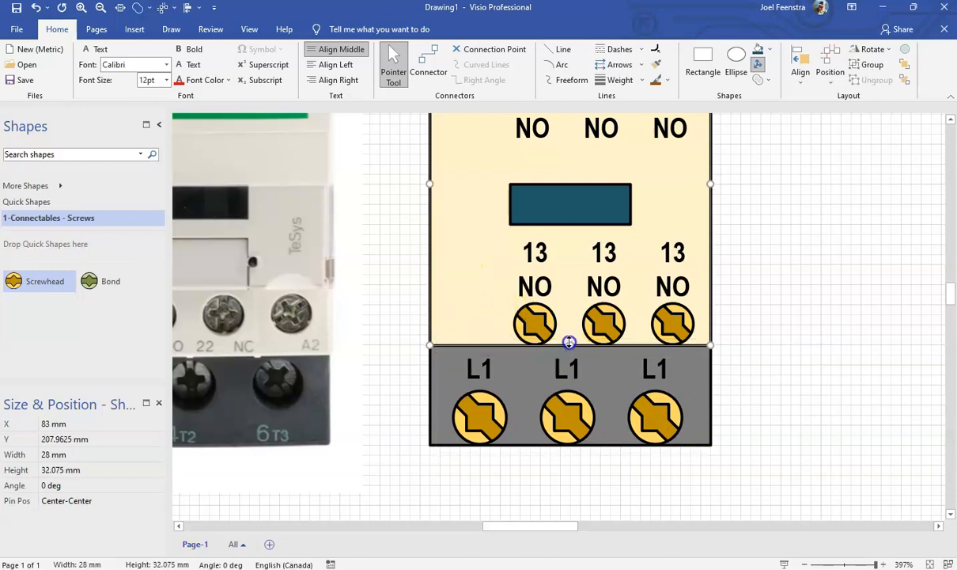
{"action": "left_click", "coordinate": [736, 364]}
- Nudge the lower L1 screwhead row within the lower grey block to X 82.8 mm and about Y 187.5 mm
{"action": "left_click", "coordinate": [649, 421]}
{"action": "key", "text": "shift+Up"}
{"action": "key", "text": "shift+Up"}
{"action": "key", "text": "shift+Up"}
{"action": "key", "text": "shift+Up"}
{"action": "key", "text": "shift+Right"}
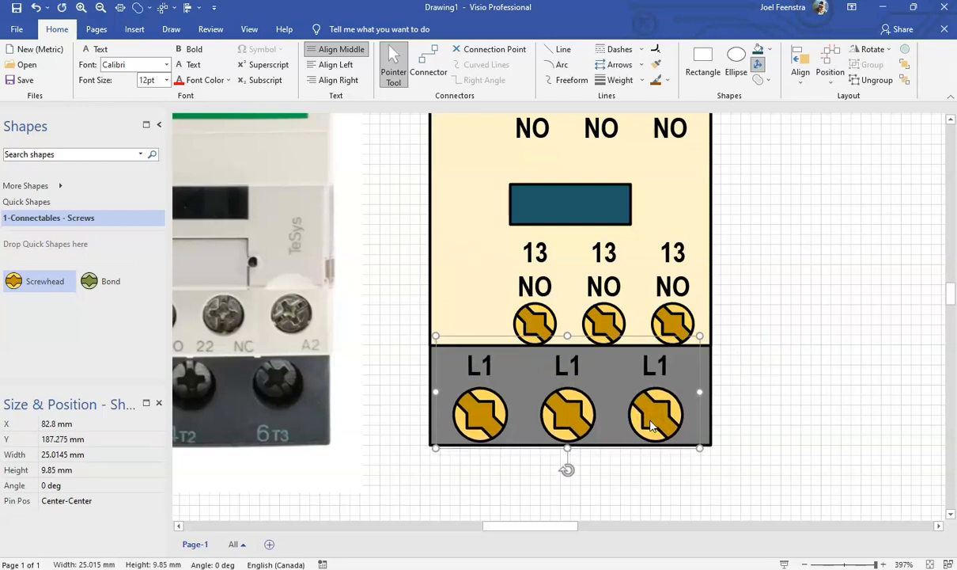
{"action": "key", "text": "shift+Up"}
{"action": "key", "text": "shift+Up"}
{"action": "key", "text": "shift+Up"}
{"action": "key", "text": "shift+Up"}
{"action": "key", "text": "shift+Up"}
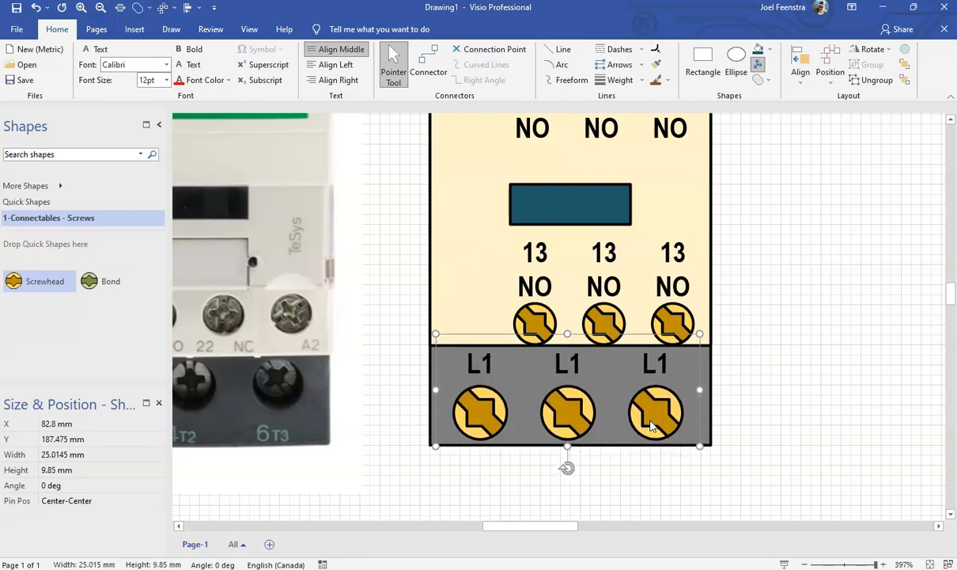
{"action": "left_click", "coordinate": [833, 305]}
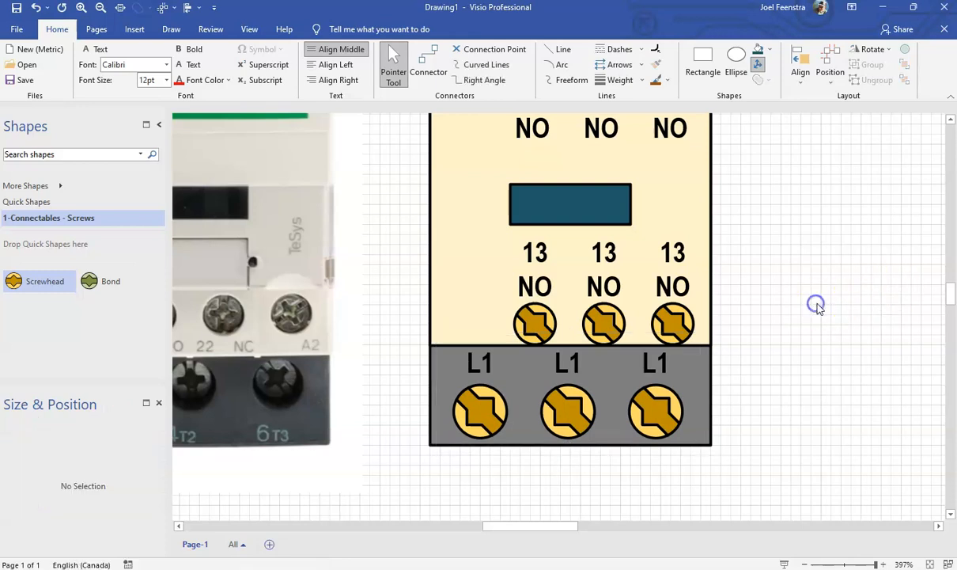
- Try to even out the grey blocks by nudging the cream rectangle vertically to Y 207.5 mm
{"action": "scroll", "coordinate": [815, 308], "scroll_direction": "down", "scroll_amount": 5}
{"action": "scroll", "coordinate": [794, 310], "scroll_direction": "up", "scroll_amount": 5}
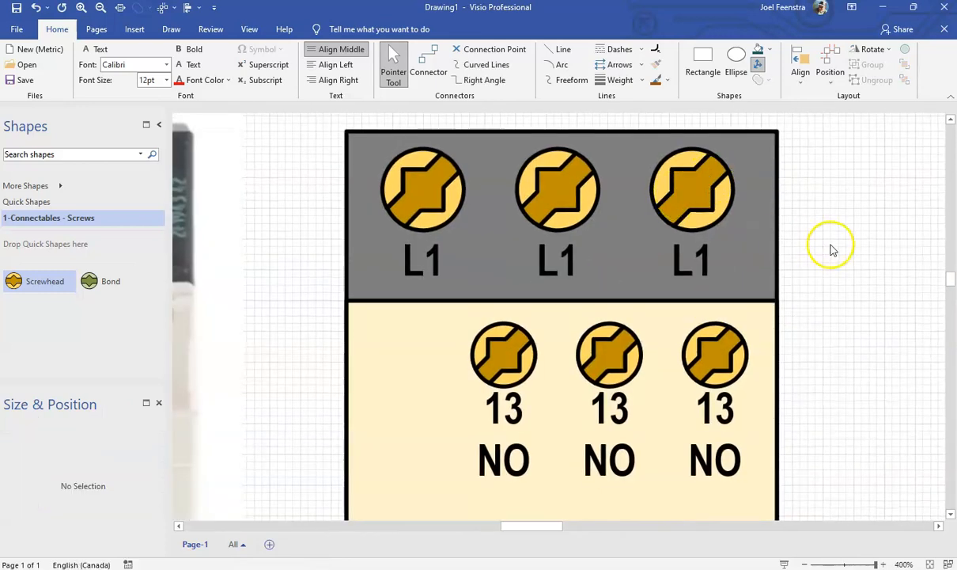
{"action": "scroll", "coordinate": [830, 250], "scroll_direction": "down", "scroll_amount": 3}
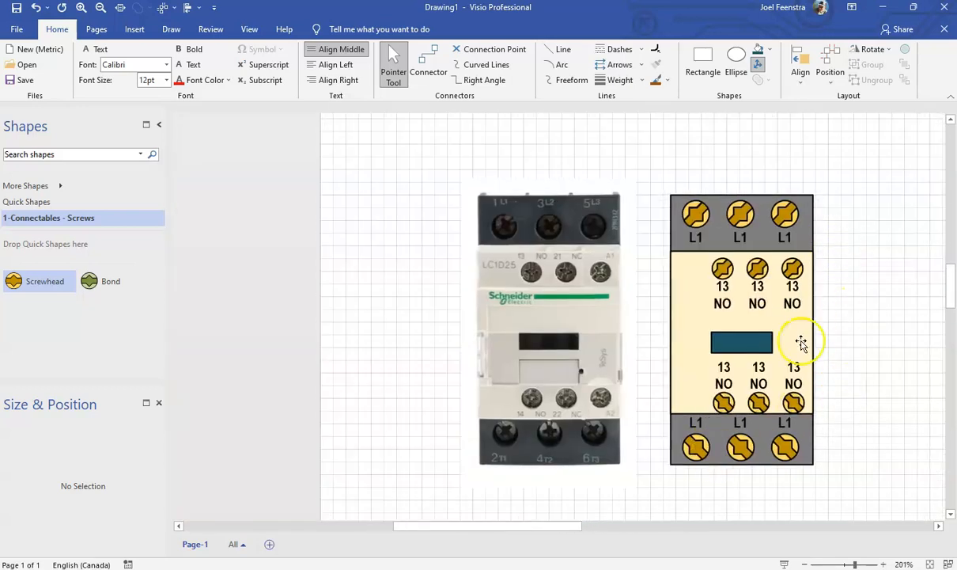
{"action": "left_click", "coordinate": [803, 324]}
{"action": "key", "text": "Up"}
{"action": "key", "text": "Down"}
{"action": "key", "text": "Up"}
{"action": "key", "text": "Down"}
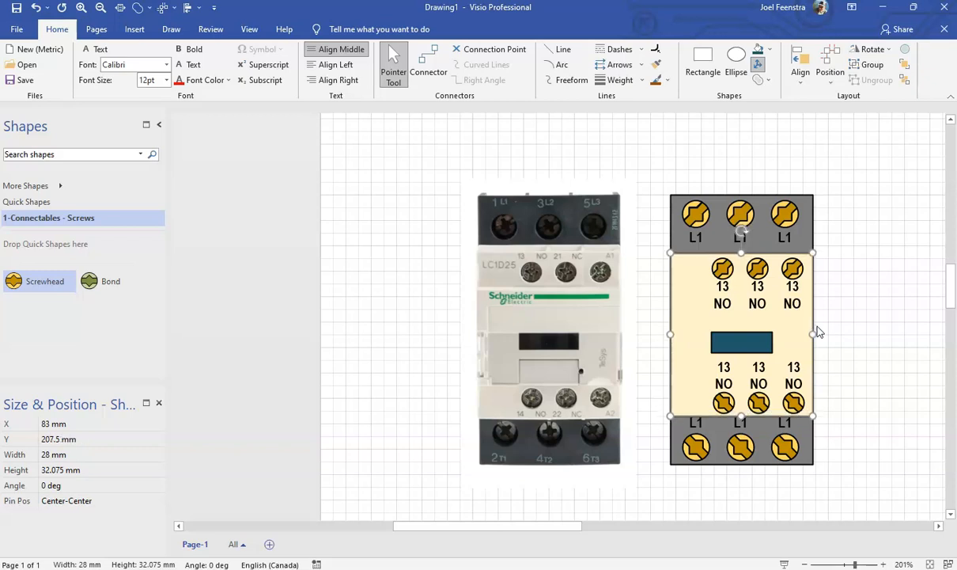
- Align the middle of the cream rectangle with the middle of the large grey body rectangle
{"action": "left_click", "coordinate": [811, 208]}
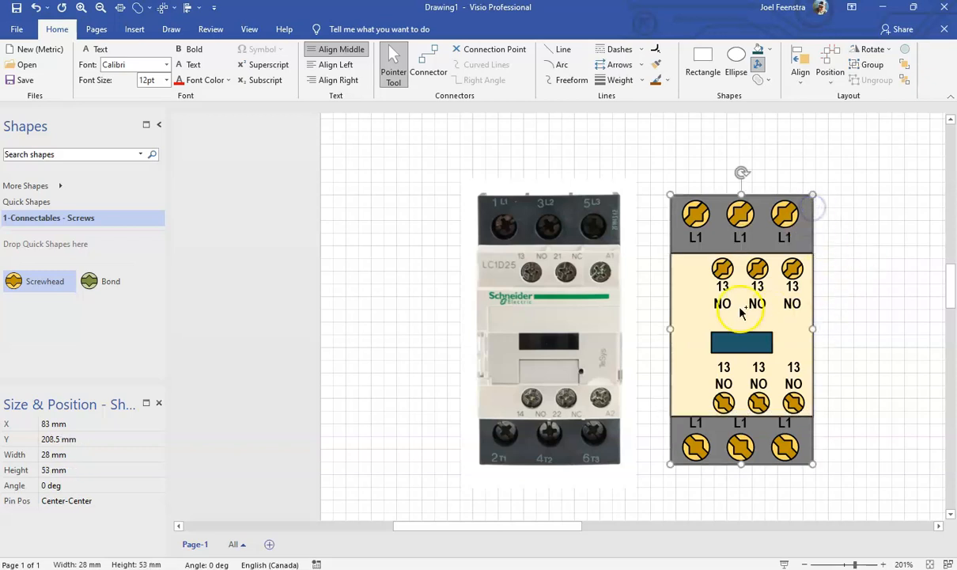
{"action": "left_click", "coordinate": [672, 316], "text": "shift"}
{"action": "left_click", "coordinate": [800, 67]}
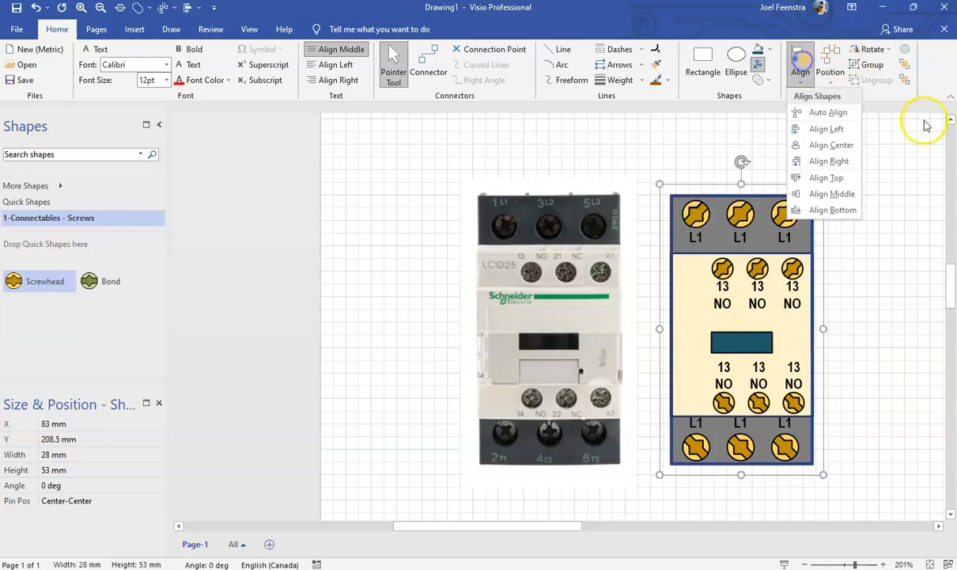
{"action": "left_click", "coordinate": [827, 194]}
{"action": "left_click", "coordinate": [864, 310]}
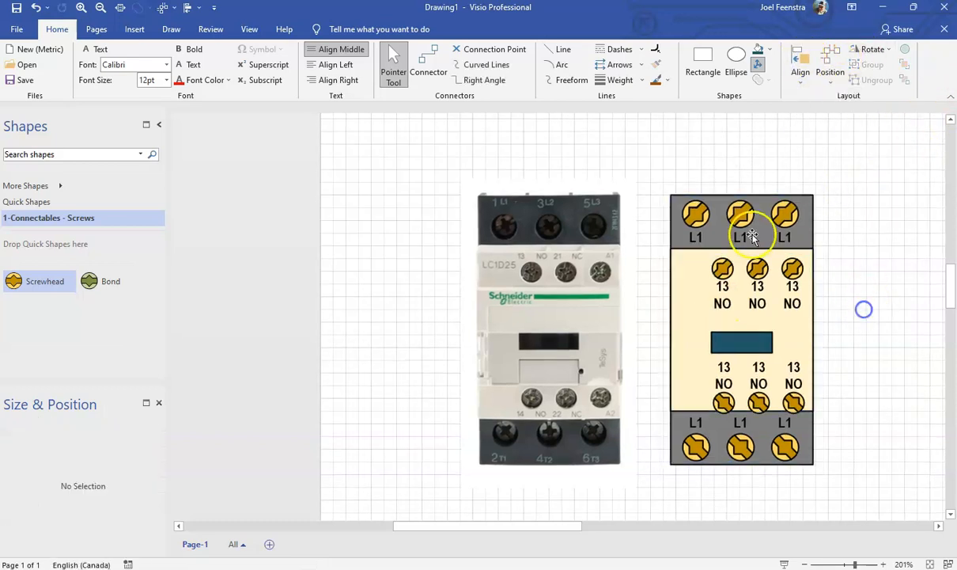
- Align the upper and lower L1 screwhead rows to the horizontal center of the cream rectangle
{"action": "left_click", "coordinate": [754, 207]}
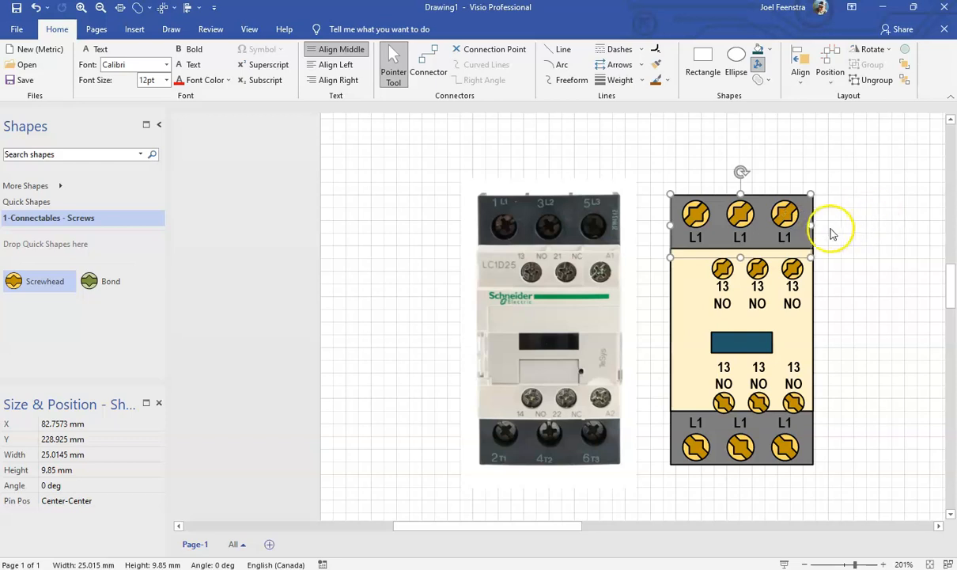
{"action": "left_click", "coordinate": [785, 453], "text": "shift"}
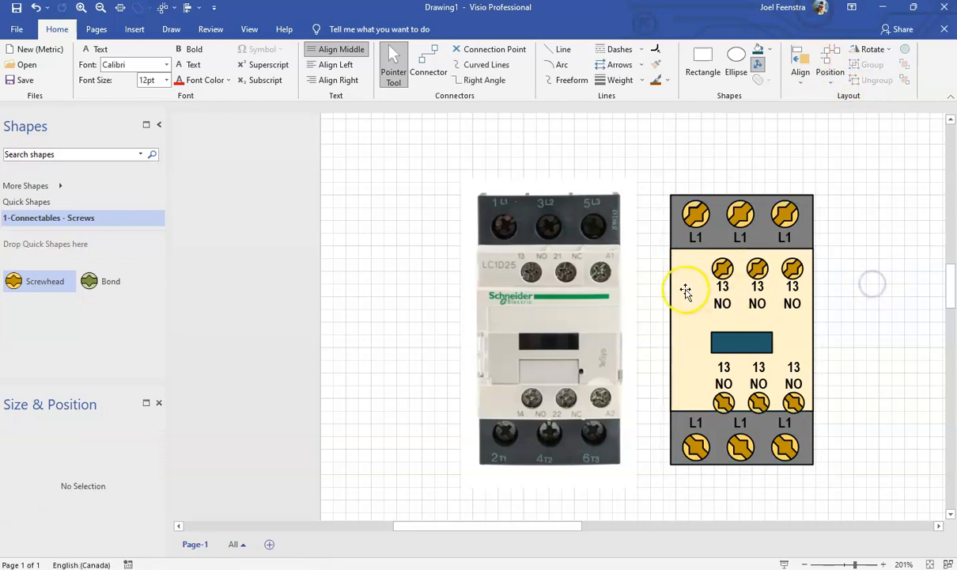
{"action": "left_click", "coordinate": [685, 290]}
{"action": "left_click", "coordinate": [682, 204]}
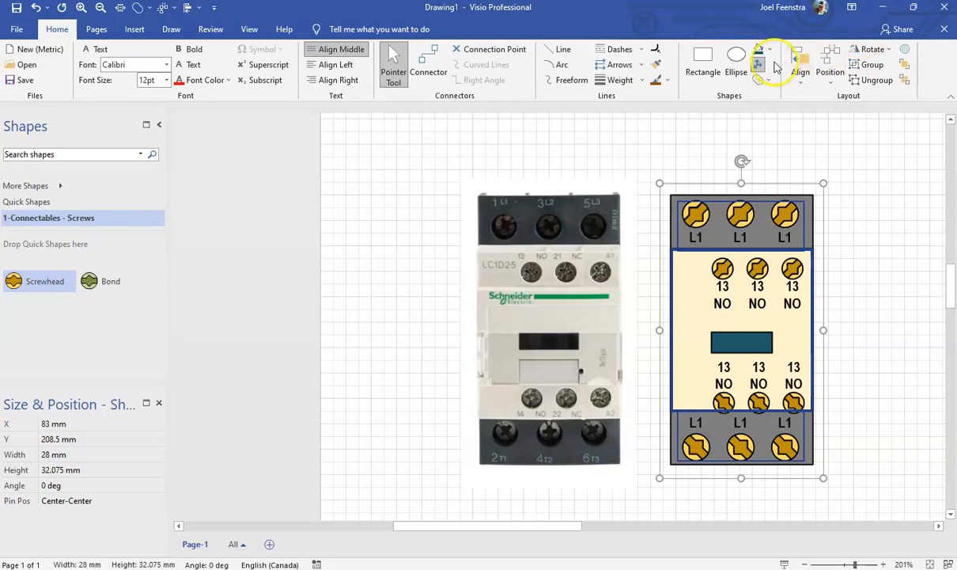
{"action": "left_click", "coordinate": [800, 71]}
{"action": "left_click", "coordinate": [837, 146]}
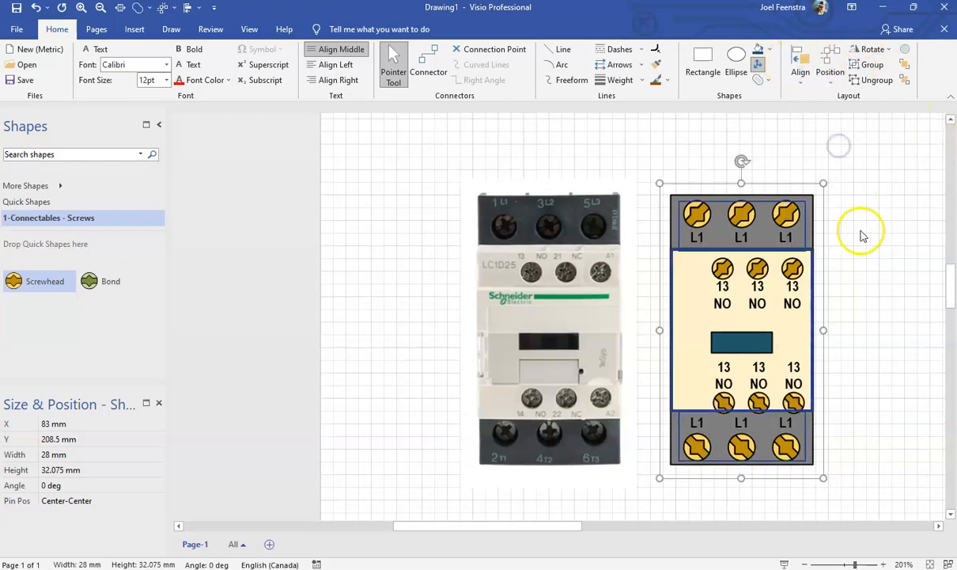
{"action": "left_click", "coordinate": [861, 231]}
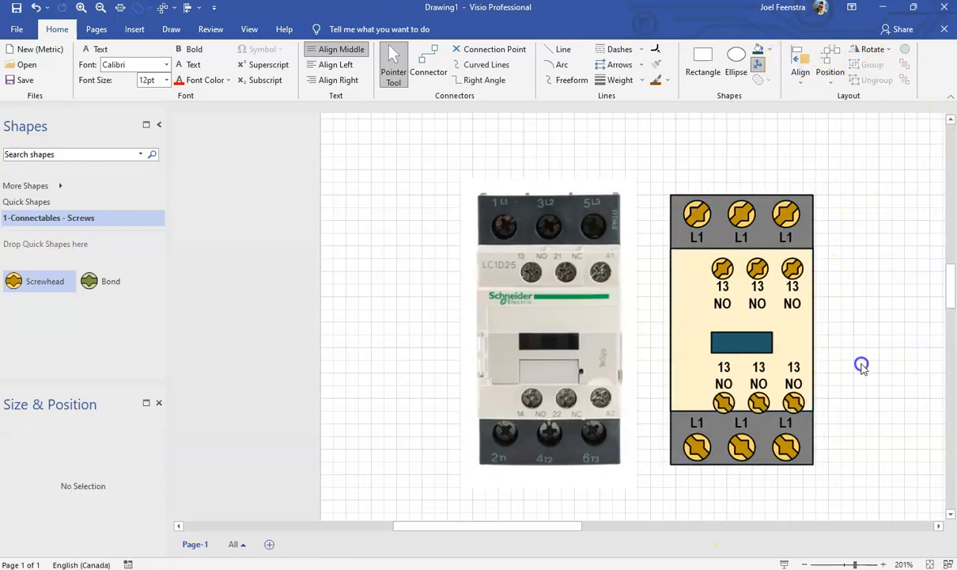
- Align the upper 13/NO screwhead row to the horizontal center of the lower 13/NO screwhead row
{"action": "scroll", "coordinate": [839, 380], "scroll_direction": "up", "scroll_amount": 2}
{"action": "scroll", "coordinate": [780, 342], "scroll_direction": "down", "scroll_amount": 1}
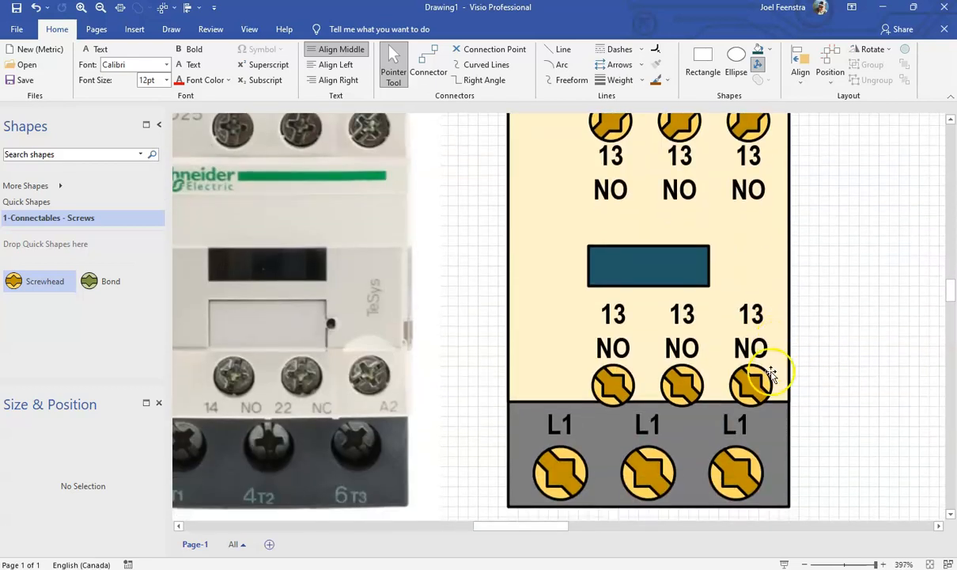
{"action": "left_click", "coordinate": [753, 375]}
{"action": "scroll", "coordinate": [758, 365], "scroll_direction": "up", "scroll_amount": 2}
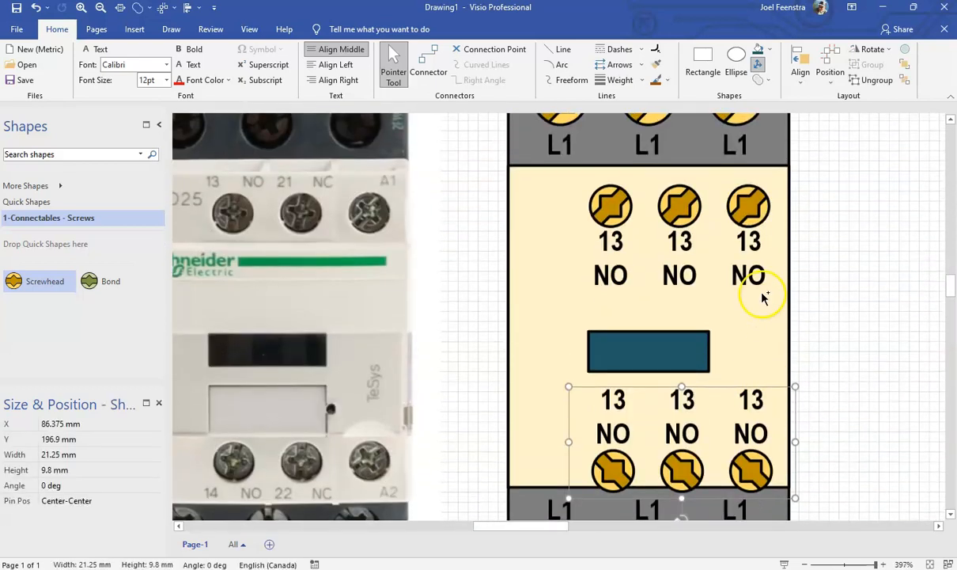
{"action": "left_click", "coordinate": [748, 207], "text": "shift"}
{"action": "left_click", "coordinate": [801, 61]}
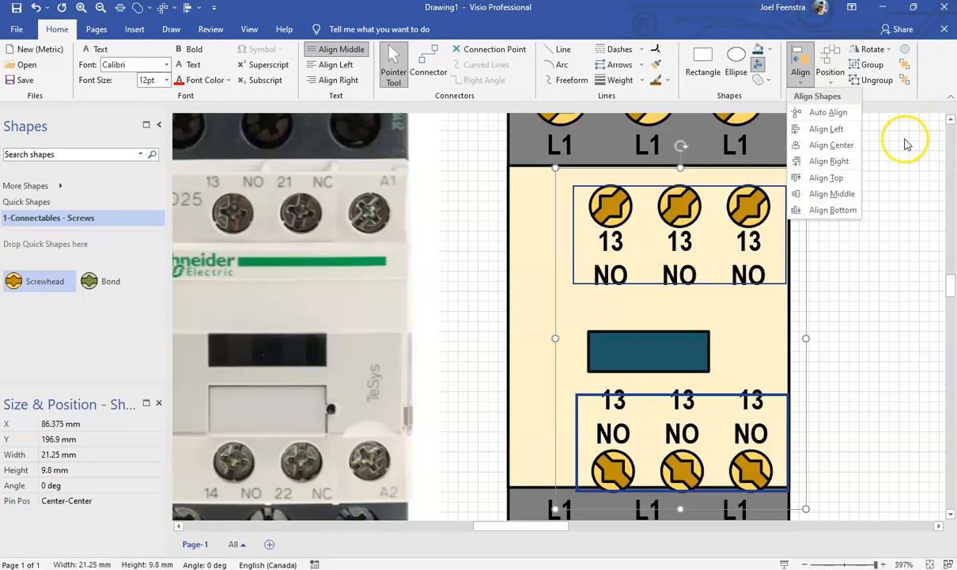
{"action": "left_click", "coordinate": [831, 145]}
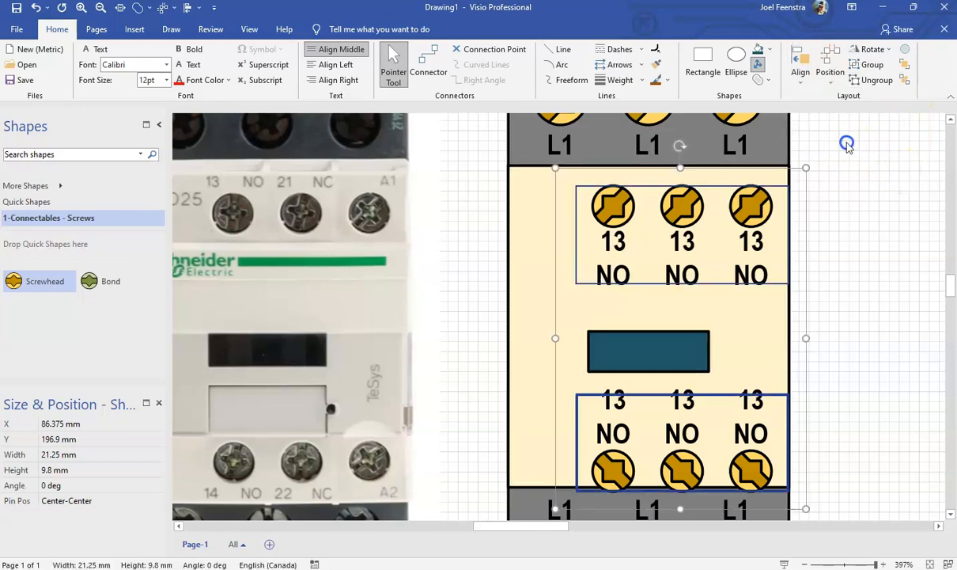
- Nudge both 13/NO screwhead rows up together within the cream rectangle until the lower row sits at about Y 198 mm
{"action": "key", "text": "Up"}
{"action": "key", "text": "Up"}
{"action": "key", "text": "Up"}
{"action": "key", "text": "Up"}
{"action": "key", "text": "Up"}
{"action": "key", "text": "Up"}
{"action": "key", "text": "Up"}
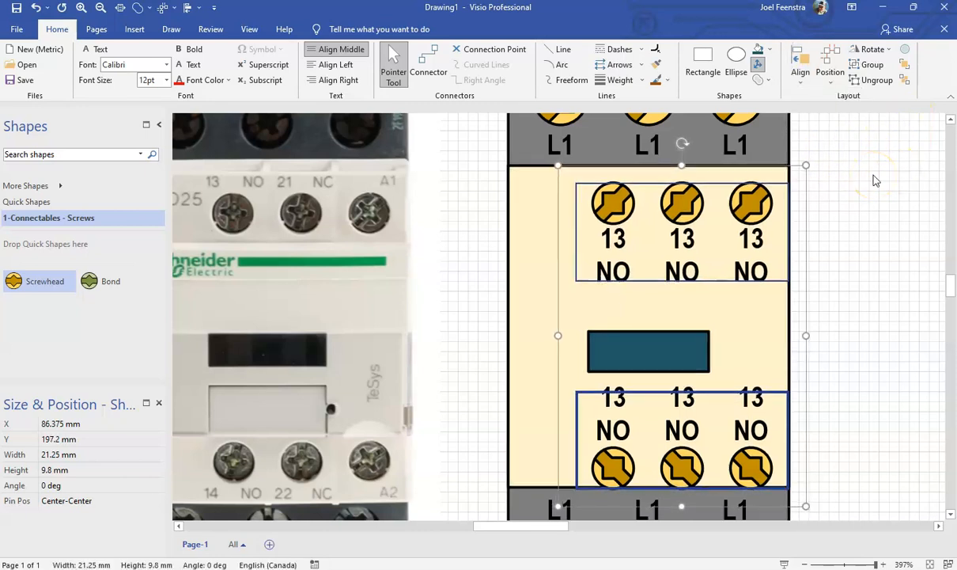
{"action": "key", "text": "Up"}
{"action": "key", "text": "Up"}
{"action": "key", "text": "Up"}
{"action": "key", "text": "Up"}
{"action": "key", "text": "Up"}
{"action": "key", "text": "Up"}
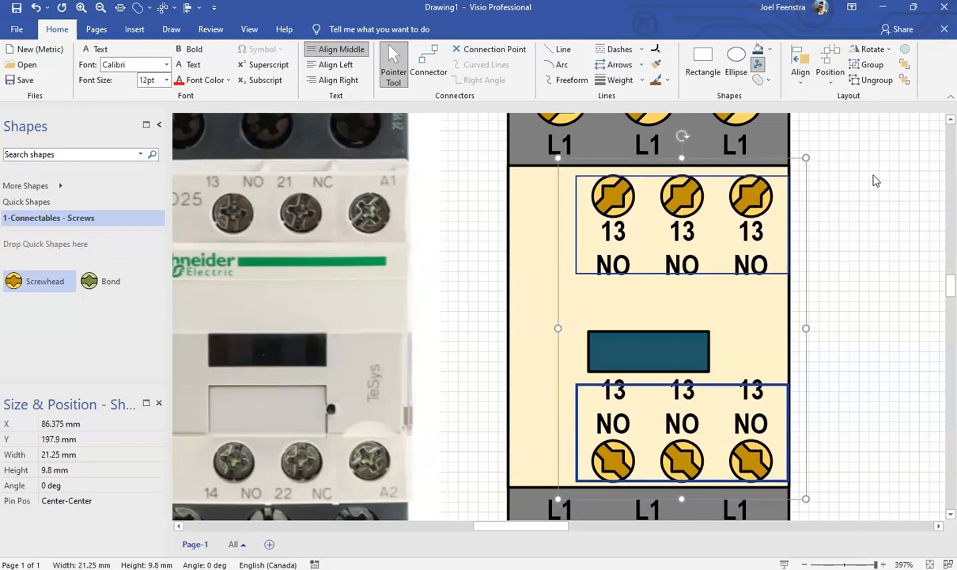
{"action": "key", "text": "Down"}
{"action": "key", "text": "Down"}
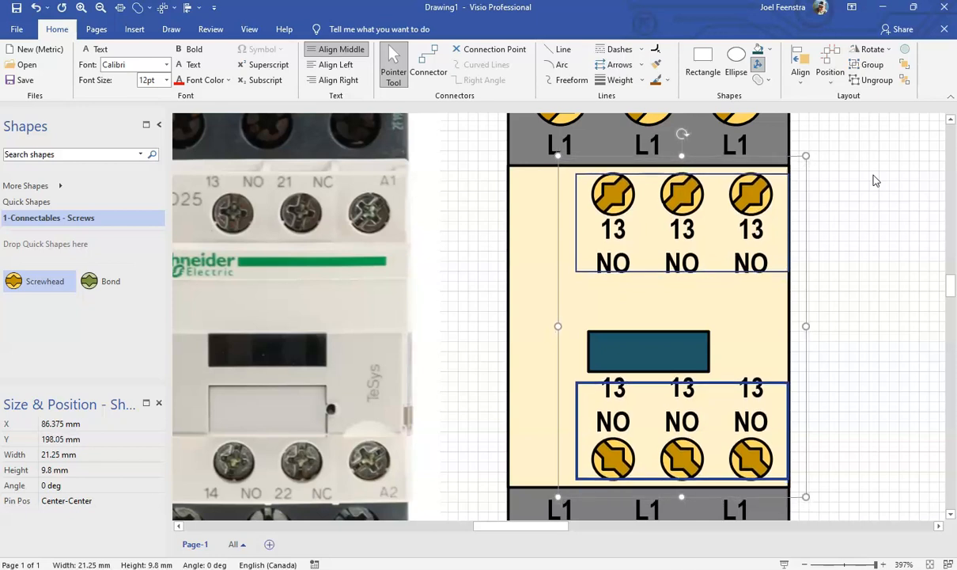
{"action": "left_click", "coordinate": [869, 237]}
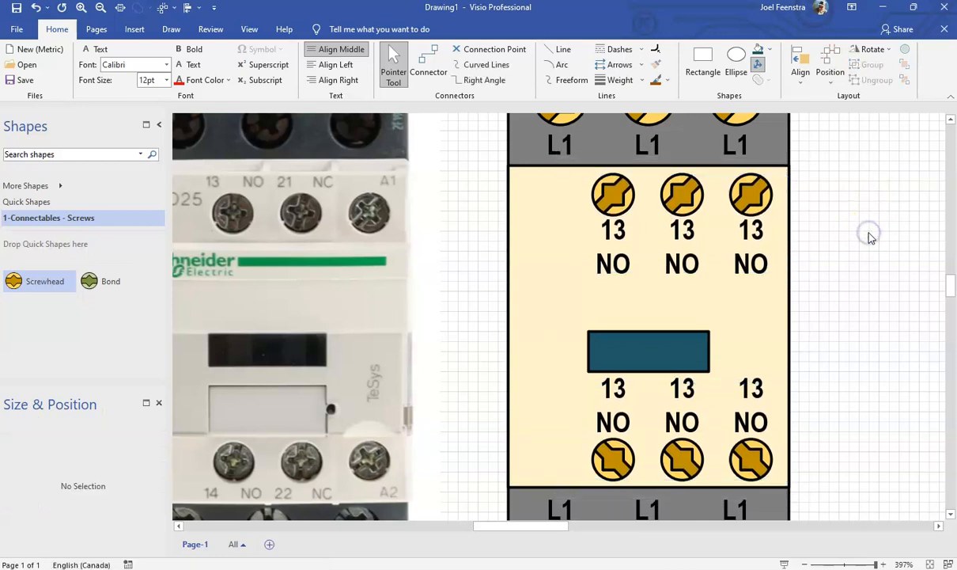
{"action": "left_click", "coordinate": [867, 298]}
{"action": "scroll", "coordinate": [861, 295], "scroll_direction": "down", "scroll_amount": 3}
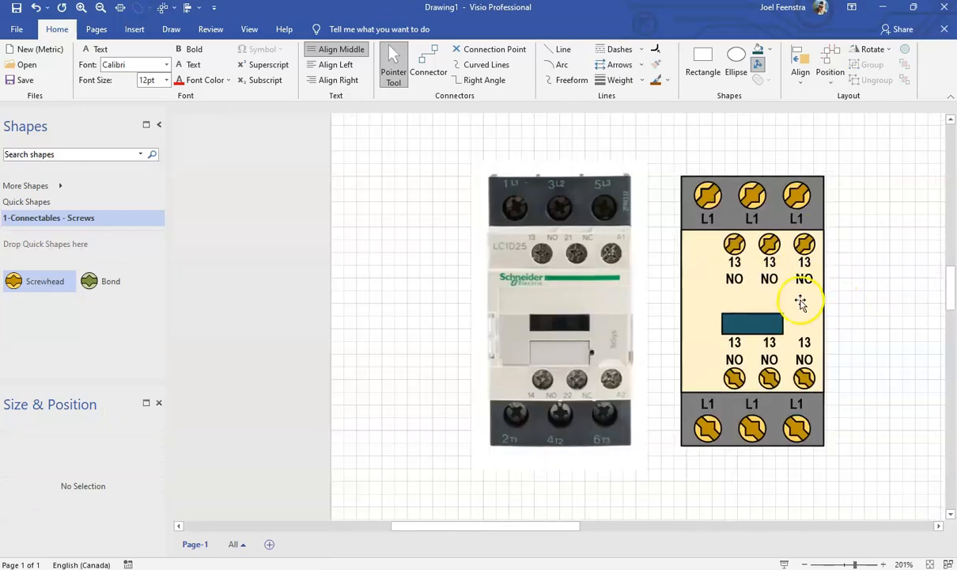
- Draw a 28 mm horizontal line across the cream rectangle at Y 216.5 mm, between the upper row's 13 and NO labels
{"action": "left_click", "coordinate": [561, 49]}
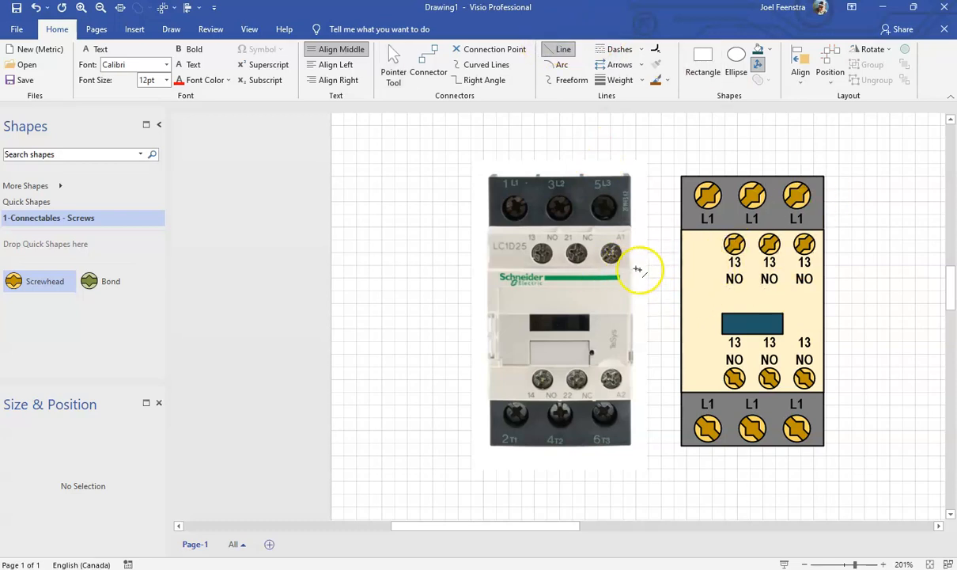
{"action": "scroll", "coordinate": [789, 283], "scroll_direction": "up", "scroll_amount": 2}
{"action": "mouse_move", "coordinate": [890, 252]}
{"action": "left_mouse_down"}
{"action": "mouse_move", "coordinate": [444, 260]}
{"action": "mouse_move", "coordinate": [464, 252]}
{"action": "left_mouse_up"}
- Draw a second 28 mm horizontal line across the cream rectangle between the lower row's 13 and NO labels and adjust it to Y 200.8 mm
{"action": "scroll", "coordinate": [466, 252], "scroll_direction": "down", "scroll_amount": 5}
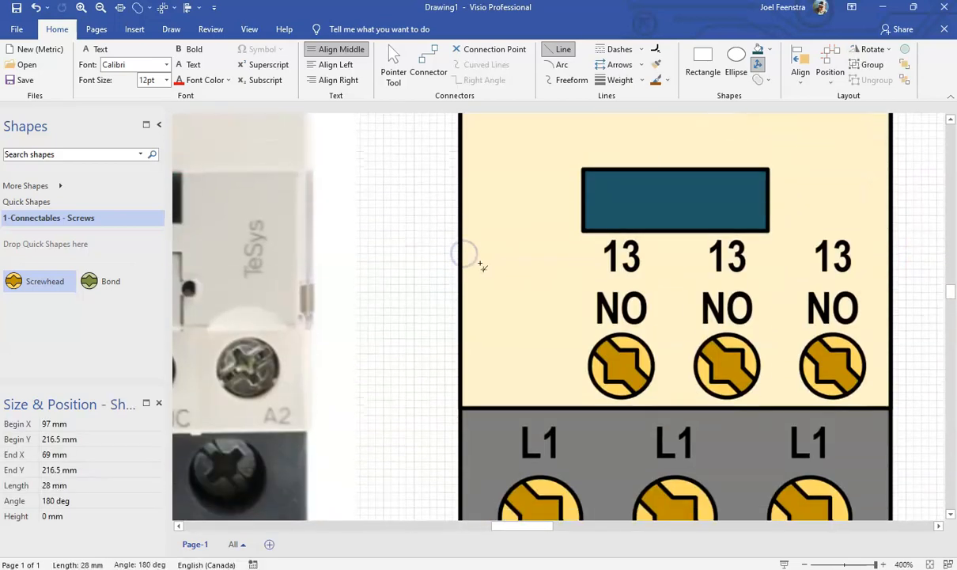
{"action": "scroll", "coordinate": [534, 335], "scroll_direction": "down", "scroll_amount": 1}
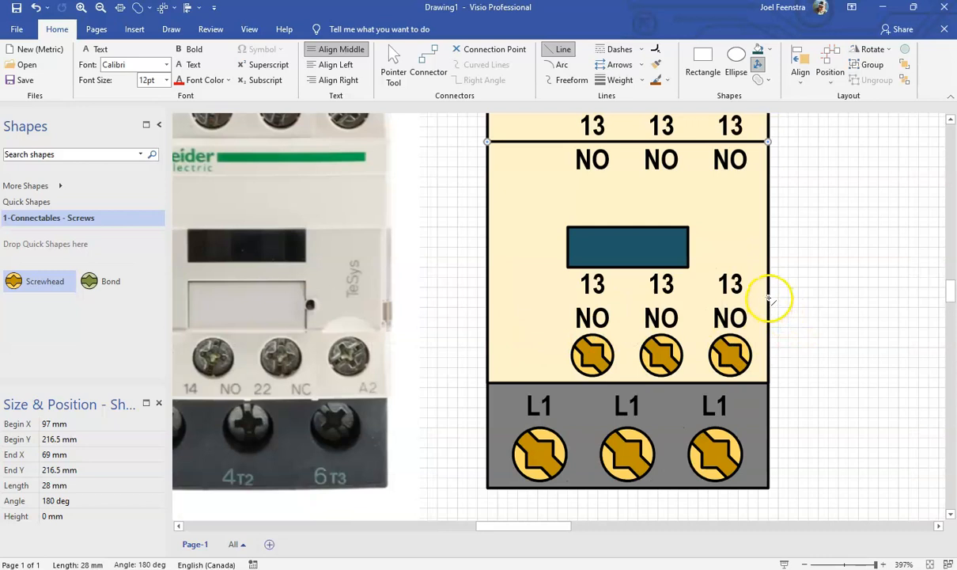
{"action": "left_click_drag", "start_coordinate": [769, 299], "coordinate": [488, 298]}
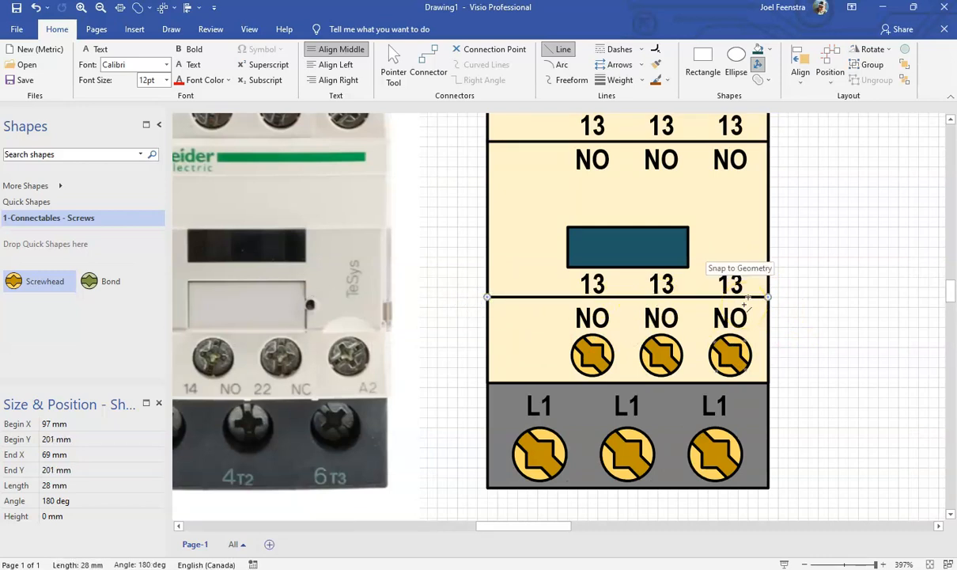
{"action": "left_click_drag", "start_coordinate": [747, 299], "coordinate": [747, 300]}
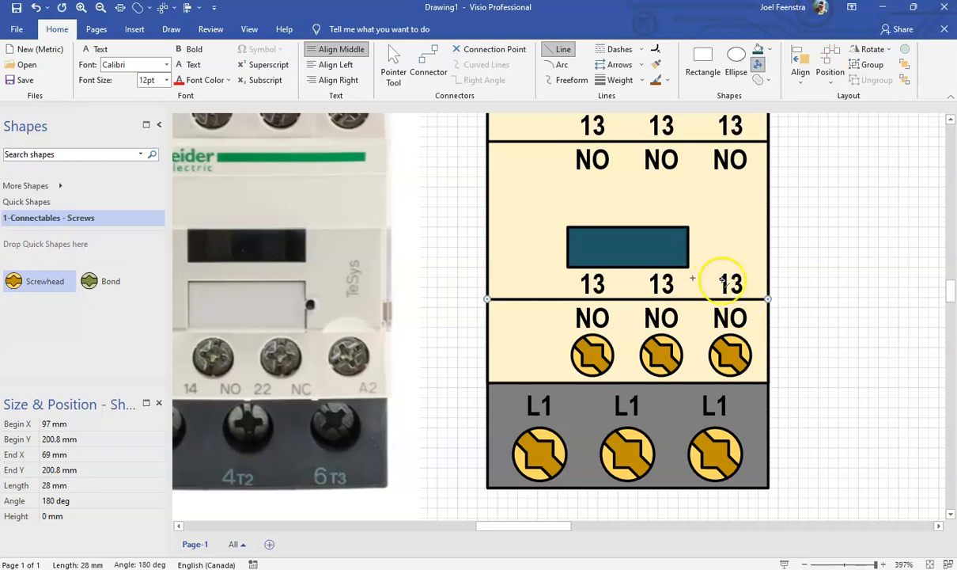
{"action": "scroll", "coordinate": [850, 237], "scroll_direction": "down", "scroll_amount": 3}
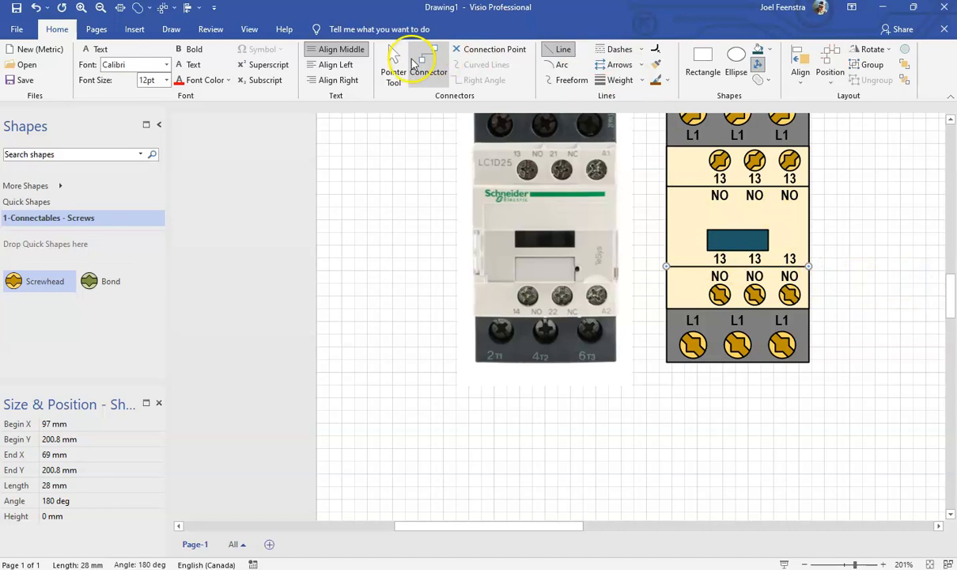
{"action": "left_click", "coordinate": [394, 64]}
{"action": "left_click", "coordinate": [850, 235]}
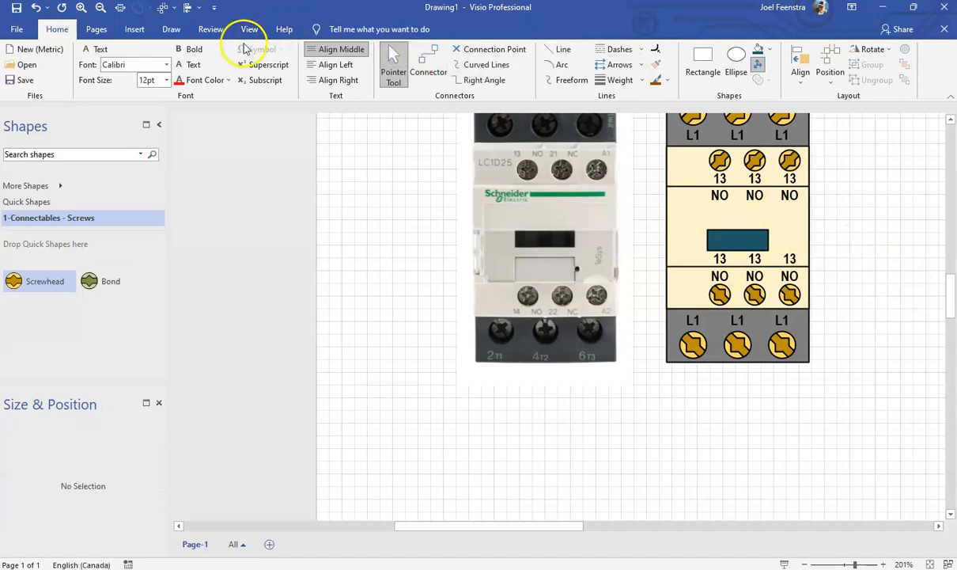
- Replace the label of the middle screwhead in the upper 13/NO row with 21 above NC
{"action": "scroll", "coordinate": [818, 192], "scroll_direction": "up", "scroll_amount": 2}
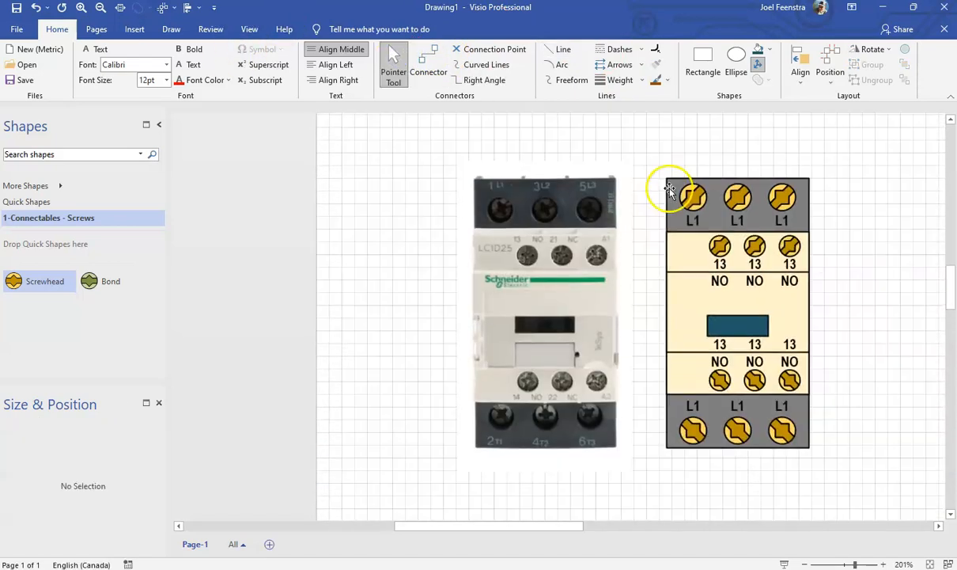
{"action": "left_click", "coordinate": [103, 55]}
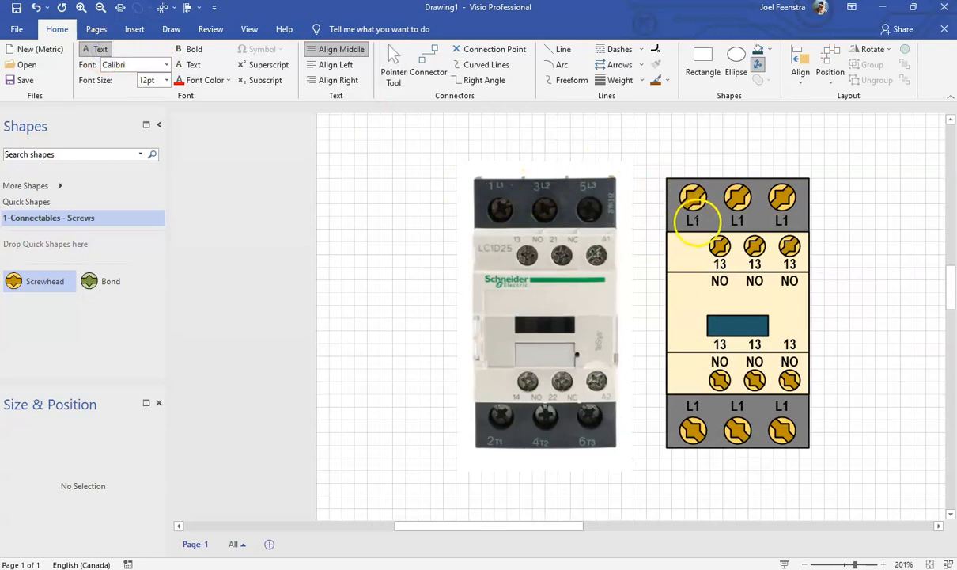
{"action": "scroll", "coordinate": [763, 273], "scroll_direction": "up", "scroll_amount": 3, "text": "ctrl"}
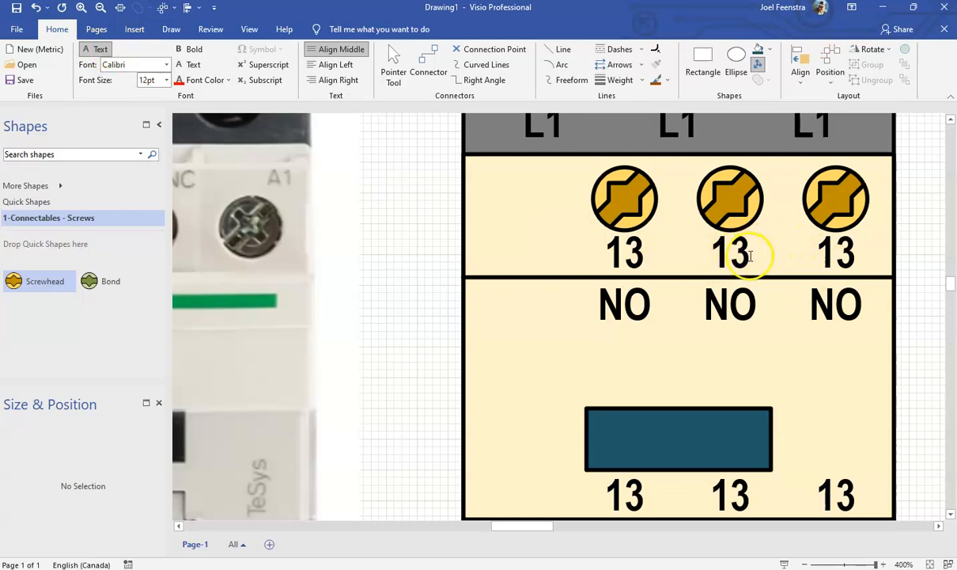
{"action": "left_click", "coordinate": [751, 255]}
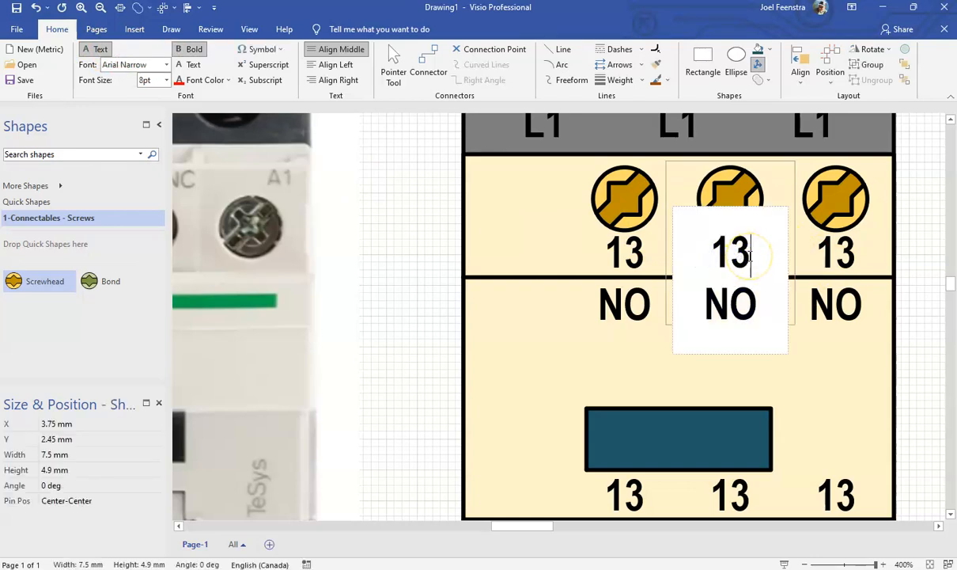
{"action": "scroll", "coordinate": [750, 255], "scroll_direction": "down", "scroll_amount": 2, "text": "ctrl"}
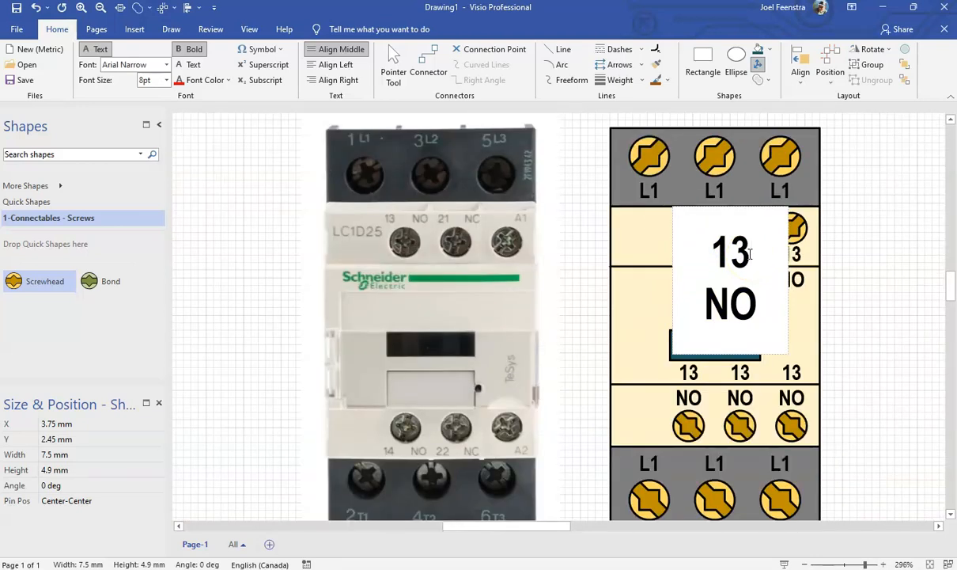
{"action": "left_click_drag", "start_coordinate": [681, 235], "coordinate": [725, 265]}
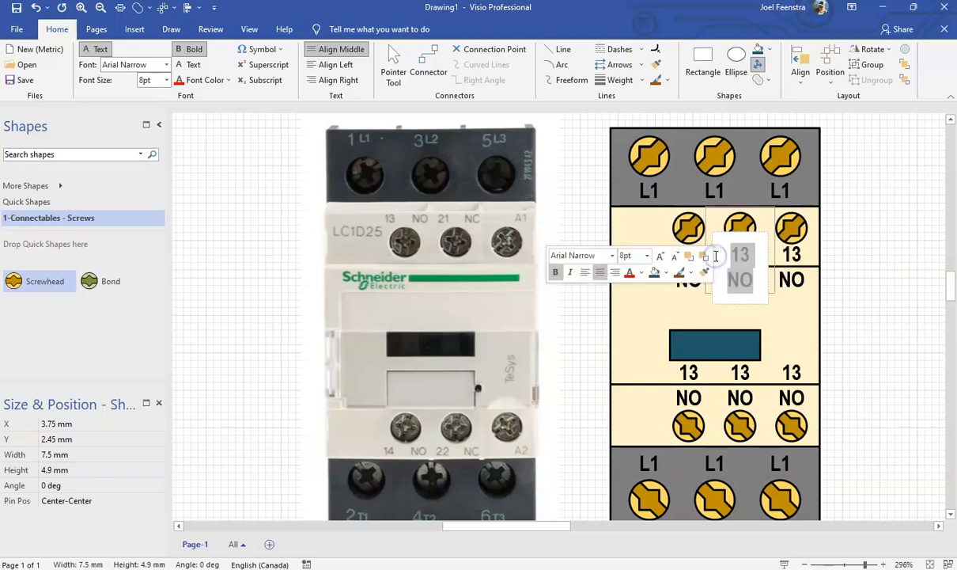
{"action": "type", "text": "21"}
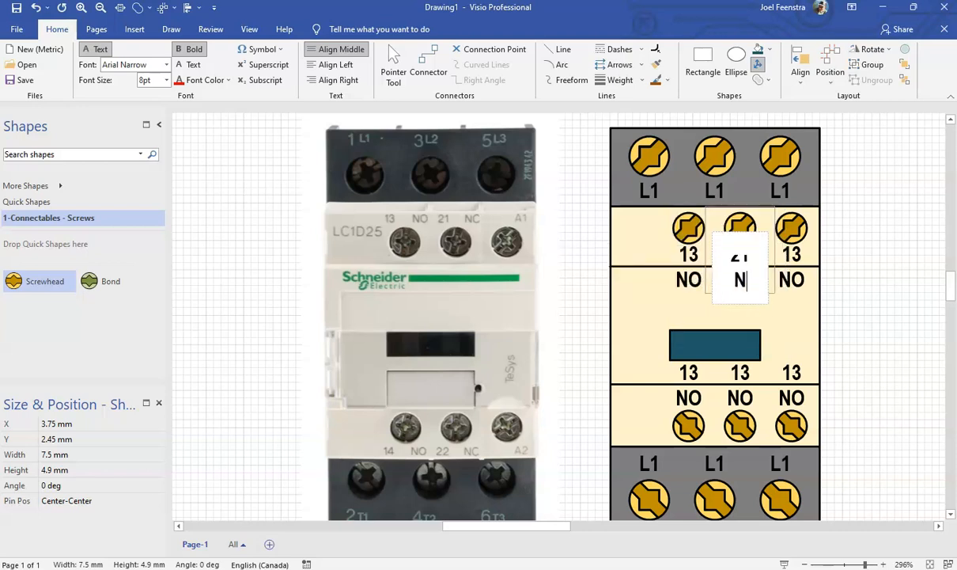
{"action": "left_click", "coordinate": [839, 253]}
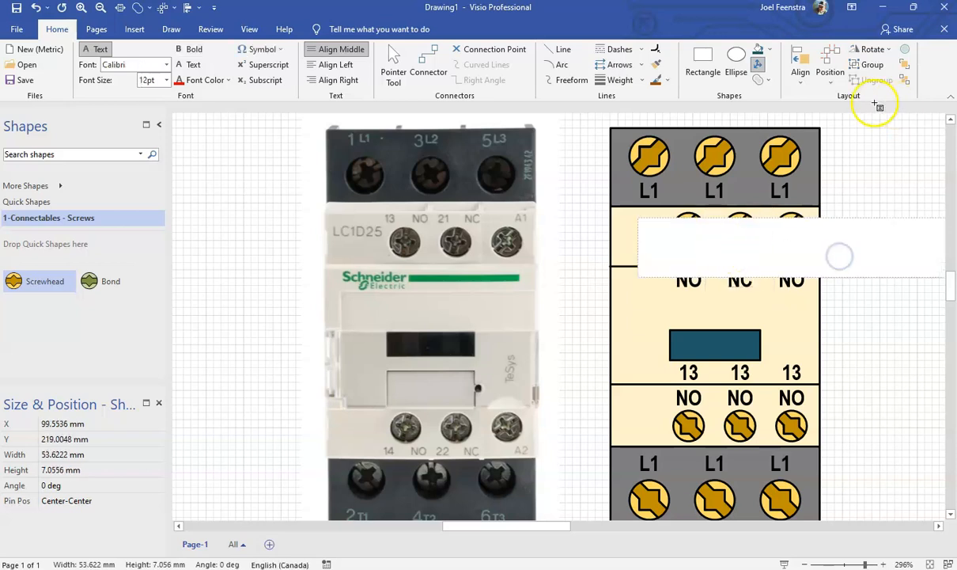
{"action": "left_click", "coordinate": [403, 228]}
{"action": "left_click", "coordinate": [668, 339]}
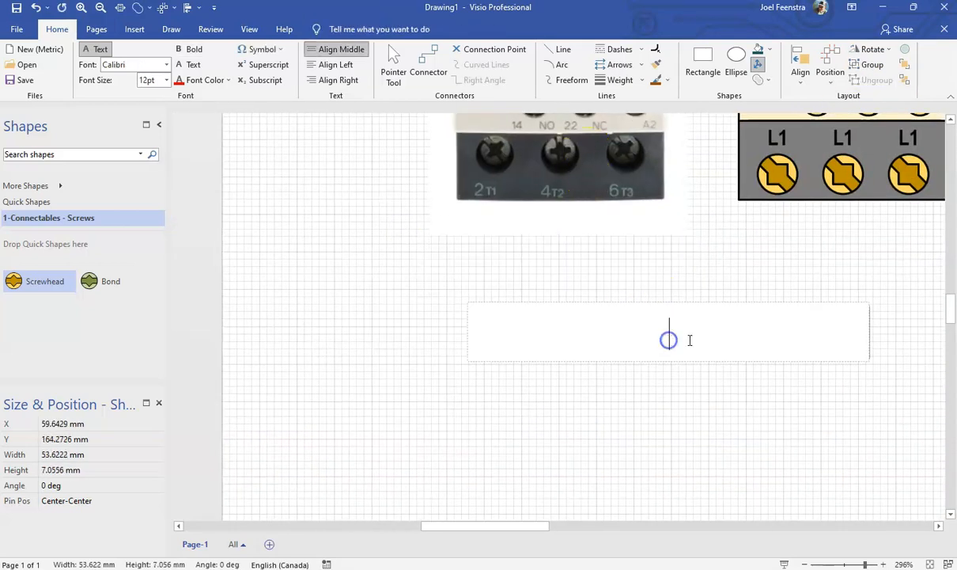
- Replace the 13 NO label of the right screwhead in the upper cream row with A1
{"action": "scroll", "coordinate": [732, 386], "scroll_direction": "up", "scroll_amount": 3}
{"action": "left_click_drag", "start_coordinate": [526, 527], "coordinate": [532, 526]}
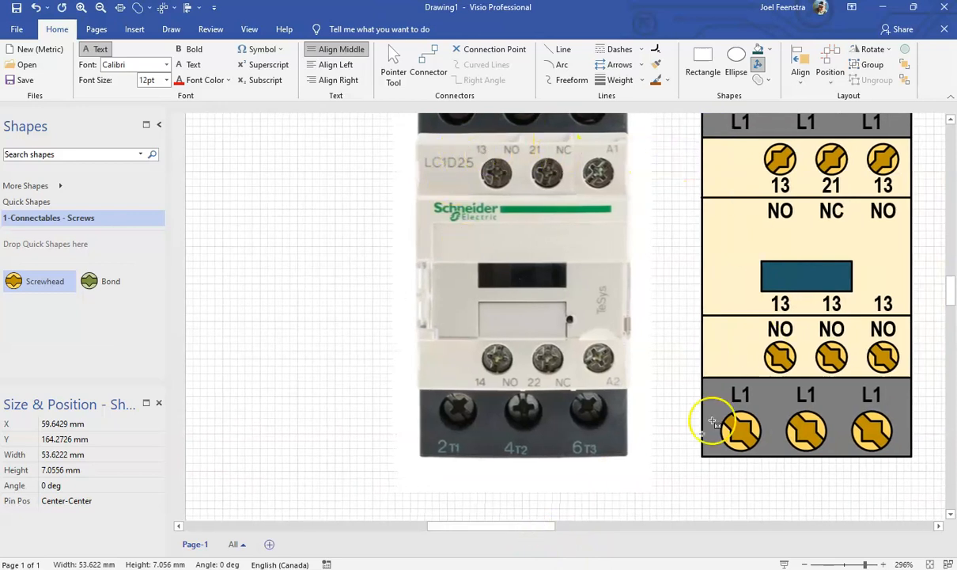
{"action": "left_click_drag", "start_coordinate": [460, 526], "coordinate": [503, 526]}
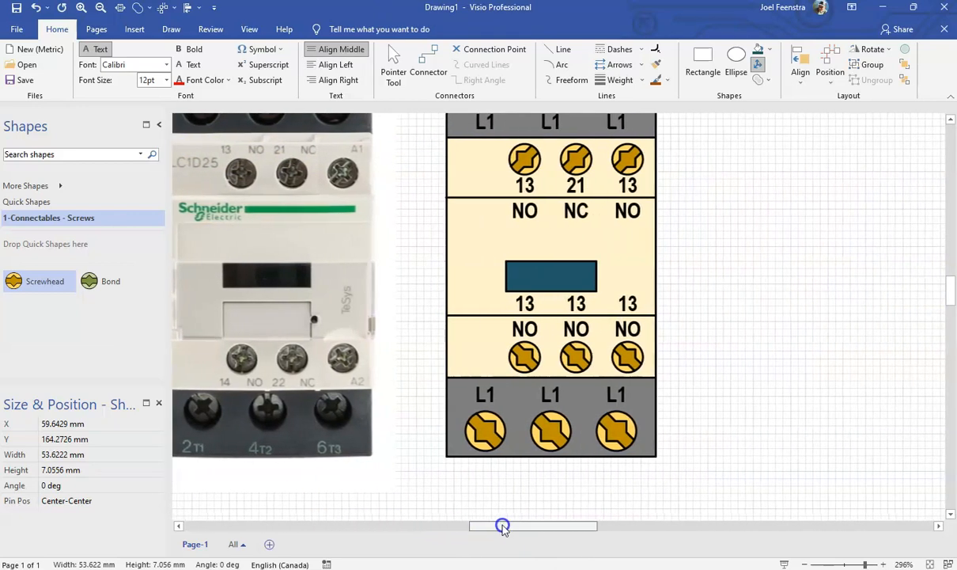
{"action": "double_click", "coordinate": [634, 187]}
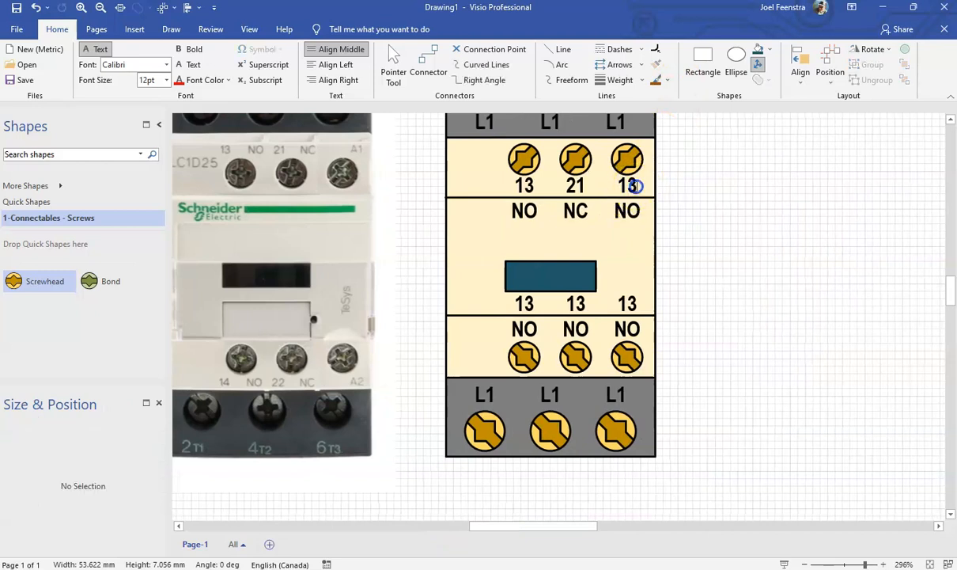
{"action": "left_click_drag", "start_coordinate": [640, 198], "coordinate": [614, 177]}
{"action": "type", "text": "A"}
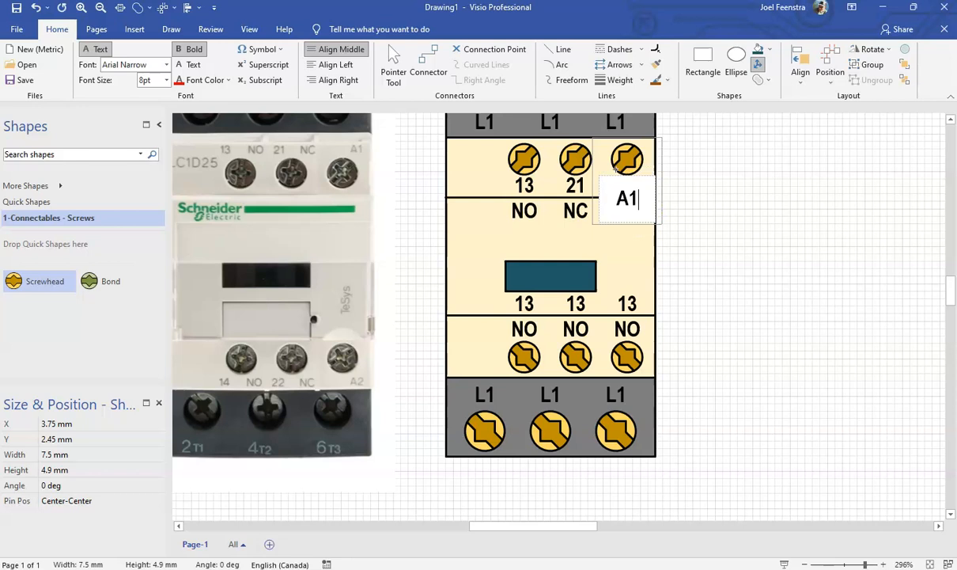
{"action": "left_click", "coordinate": [700, 209]}
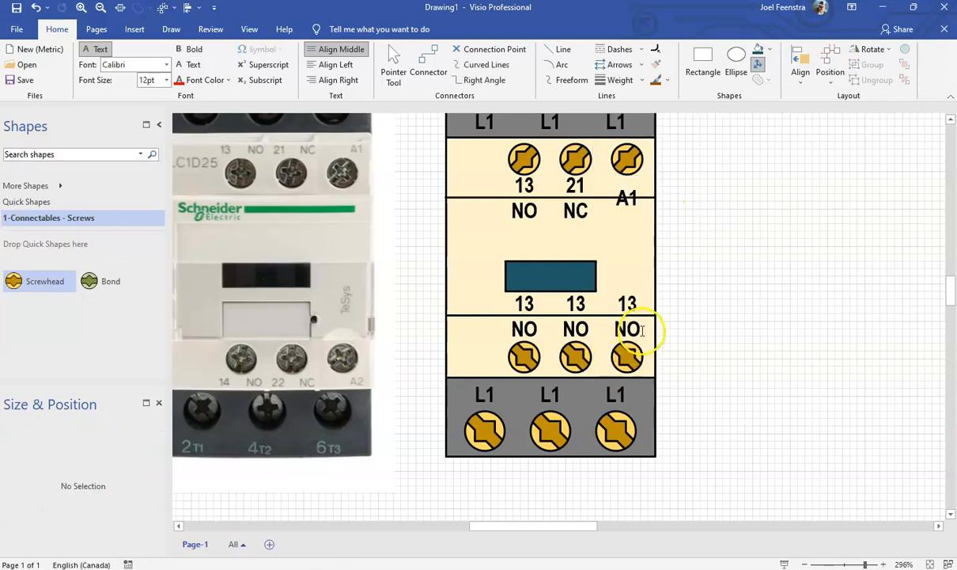
- Replace the 13 NO label of the right screwhead in the lower cream row with A2
{"action": "double_click", "coordinate": [605, 327]}
{"action": "left_click_drag", "start_coordinate": [608, 326], "coordinate": [616, 305]}
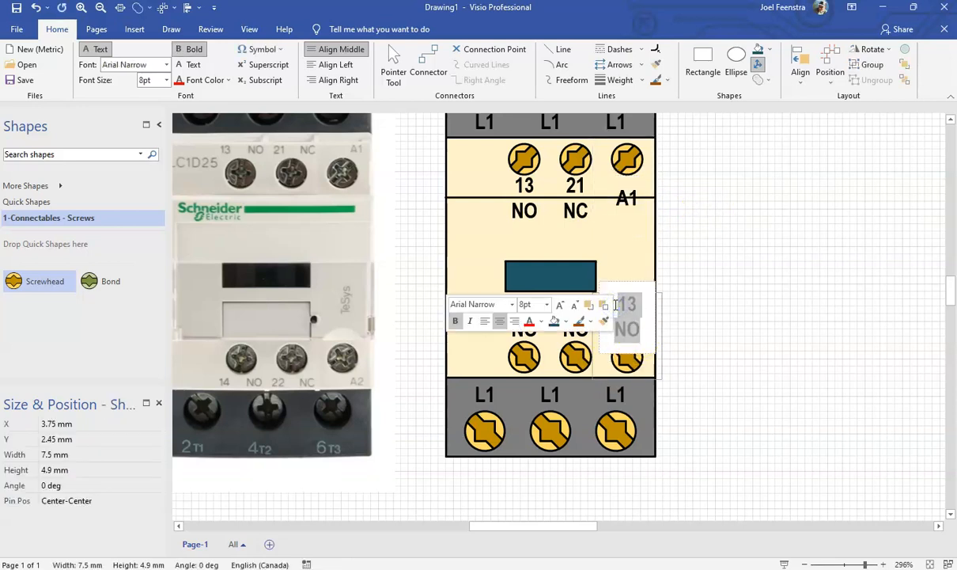
{"action": "type", "text": "A2"}
- Replace the label of the middle screwhead in the lower cream row with 22 above NC
{"action": "left_click", "coordinate": [585, 334]}
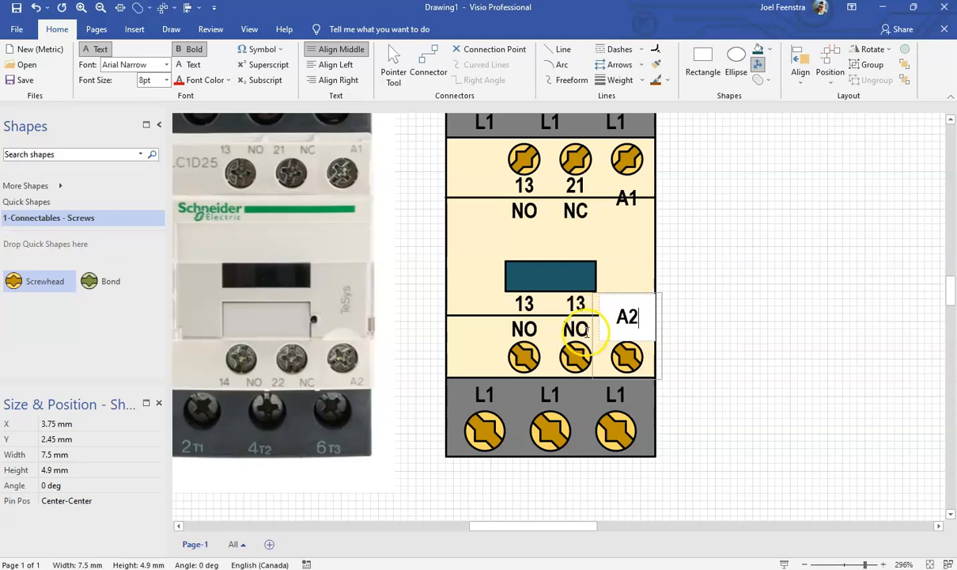
{"action": "left_click_drag", "start_coordinate": [568, 322], "coordinate": [556, 297]}
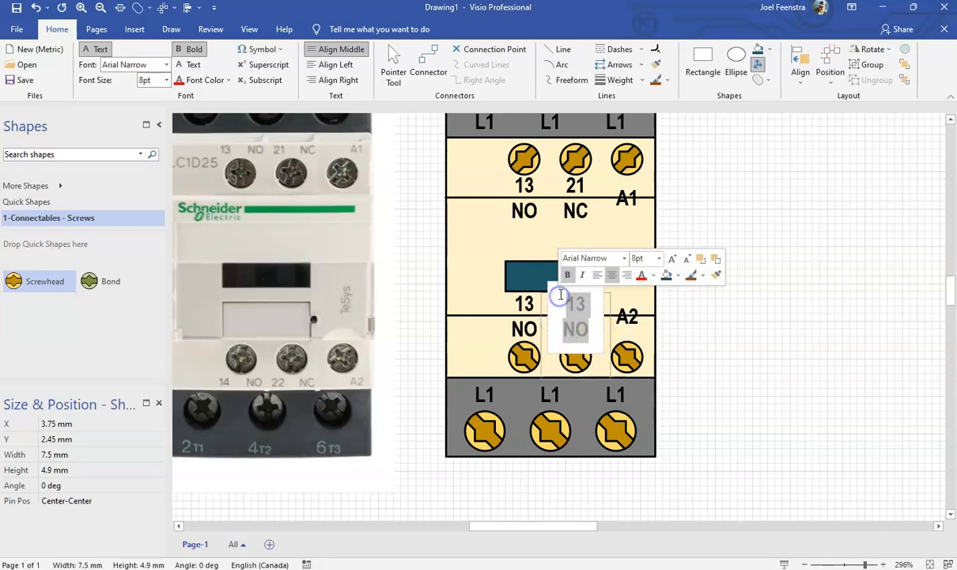
{"action": "type", "text": "22"}
{"action": "key", "text": "Return"}
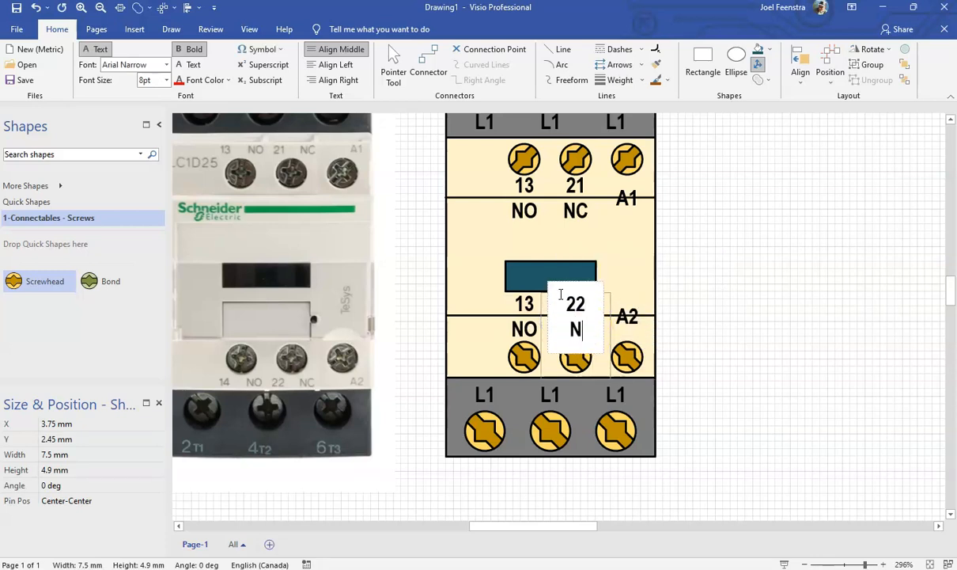
- Replace the 13 NO label of the left screwhead in the lower cream row with 14 above NO
{"action": "left_click_drag", "start_coordinate": [540, 332], "coordinate": [503, 285]}
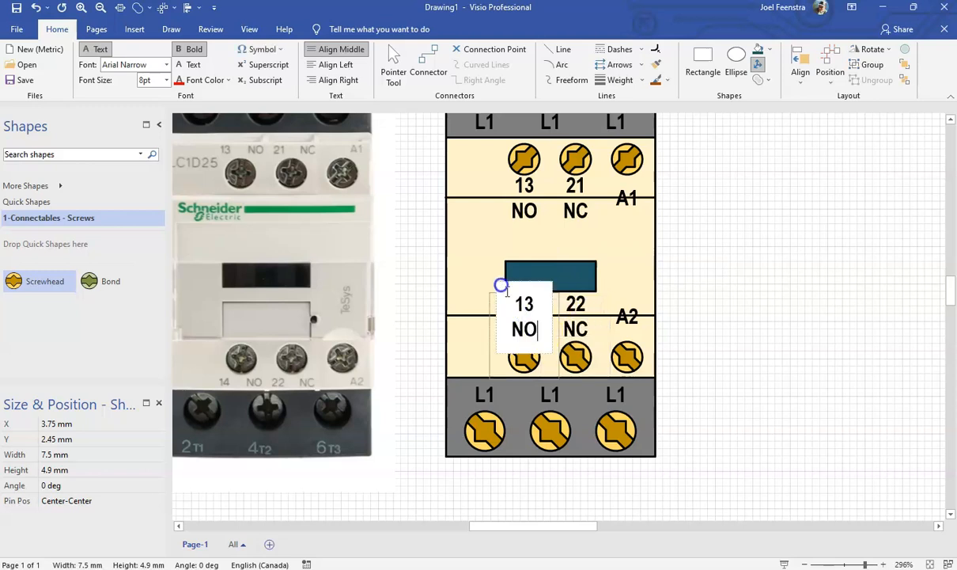
{"action": "left_click_drag", "start_coordinate": [541, 335], "coordinate": [509, 300]}
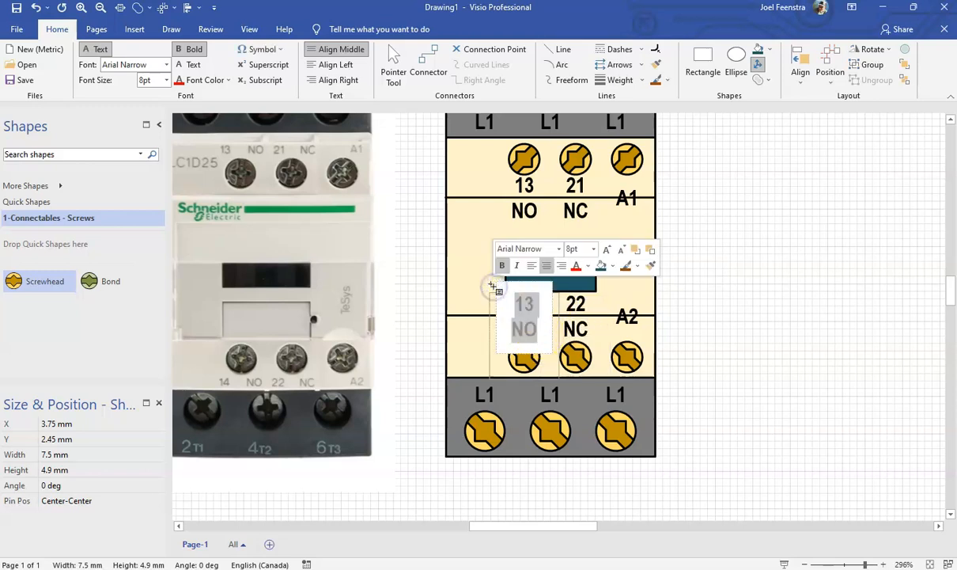
{"action": "type", "text": "14"}
{"action": "key", "text": "Return"}
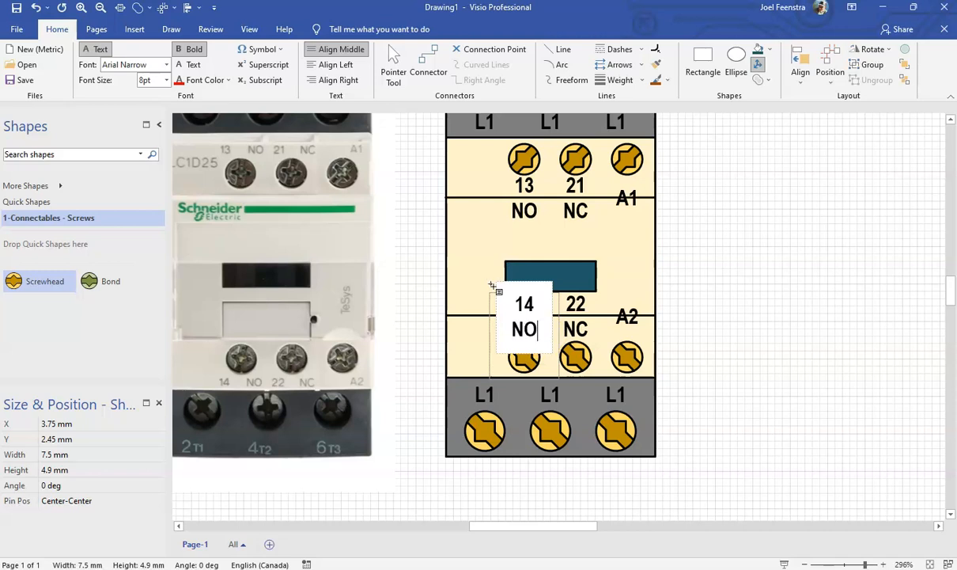
{"action": "left_click", "coordinate": [728, 287]}
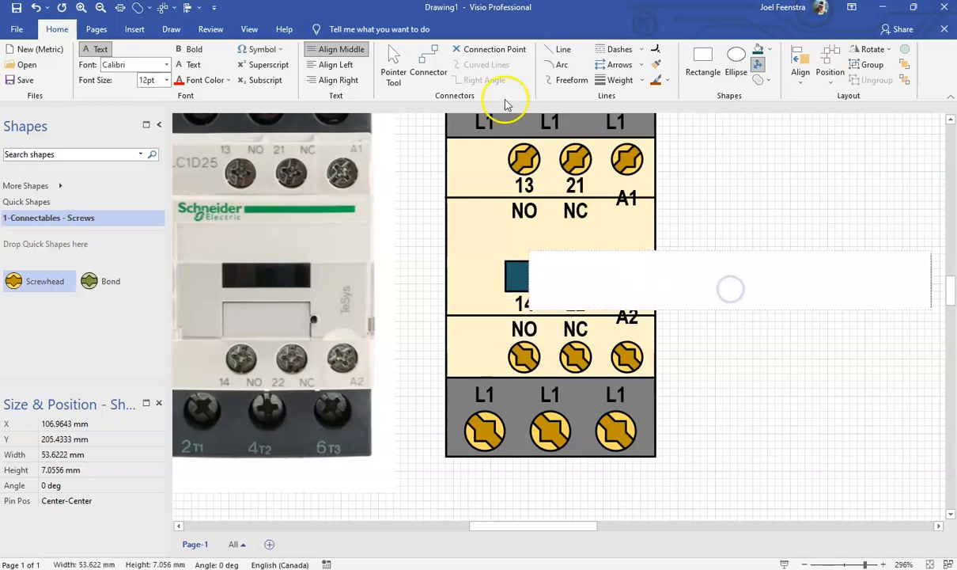
- Relabel the left, middle and right screwheads in the lower grey row as T1, T2 and T3
{"action": "left_click", "coordinate": [618, 396]}
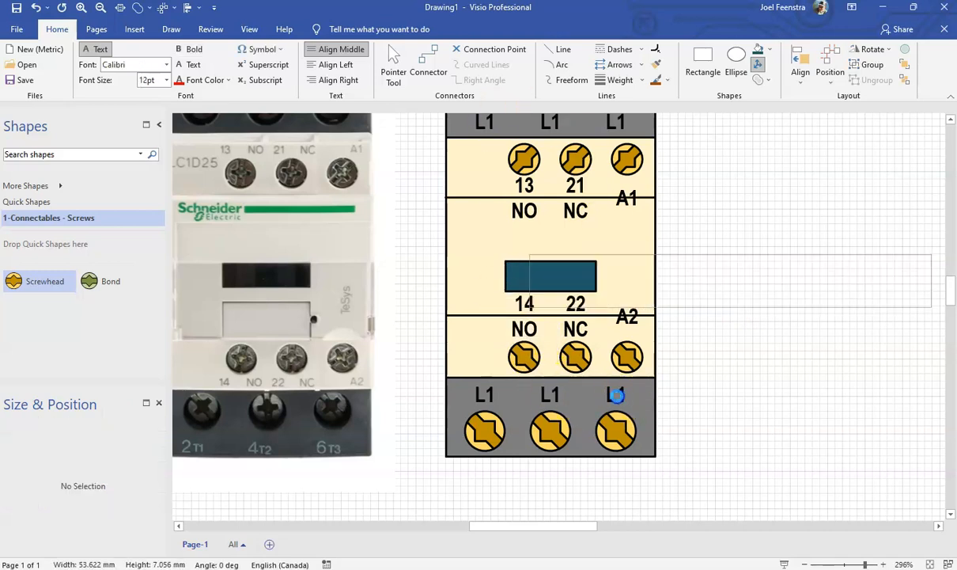
{"action": "left_click_drag", "start_coordinate": [632, 400], "coordinate": [538, 376]}
{"action": "type", "text": "T"}
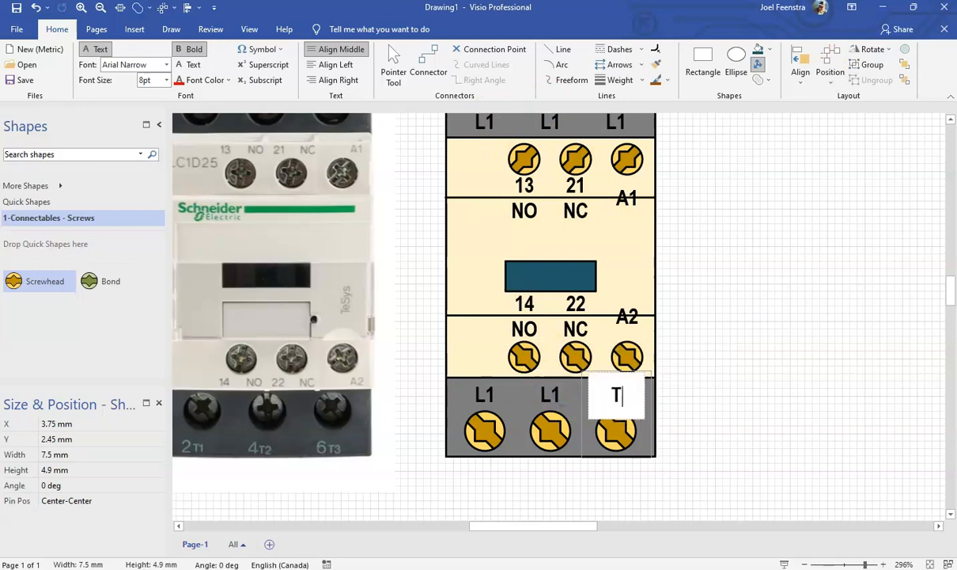
{"action": "type", "text": "3"}
{"action": "left_click", "coordinate": [532, 391]}
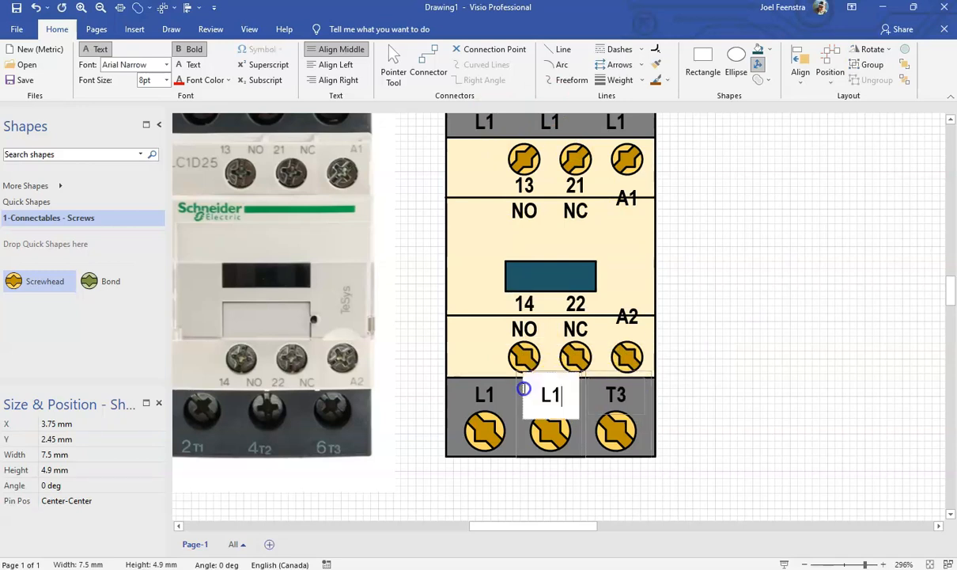
{"action": "left_click_drag", "start_coordinate": [573, 407], "coordinate": [502, 393]}
{"action": "type", "text": "T2"}
{"action": "left_click", "coordinate": [497, 396]}
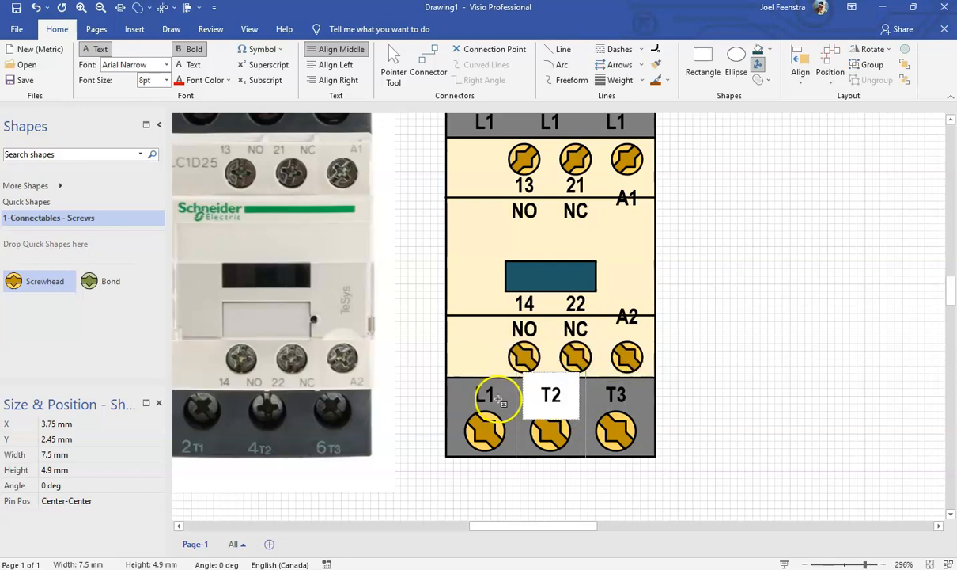
{"action": "left_click_drag", "start_coordinate": [485, 393], "coordinate": [469, 388]}
{"action": "type", "text": "T"}
{"action": "left_click", "coordinate": [804, 285]}
- Relabel the middle and right screwheads in the upper grey row as L2 and L3
{"action": "scroll", "coordinate": [742, 312], "scroll_direction": "up", "scroll_amount": 3}
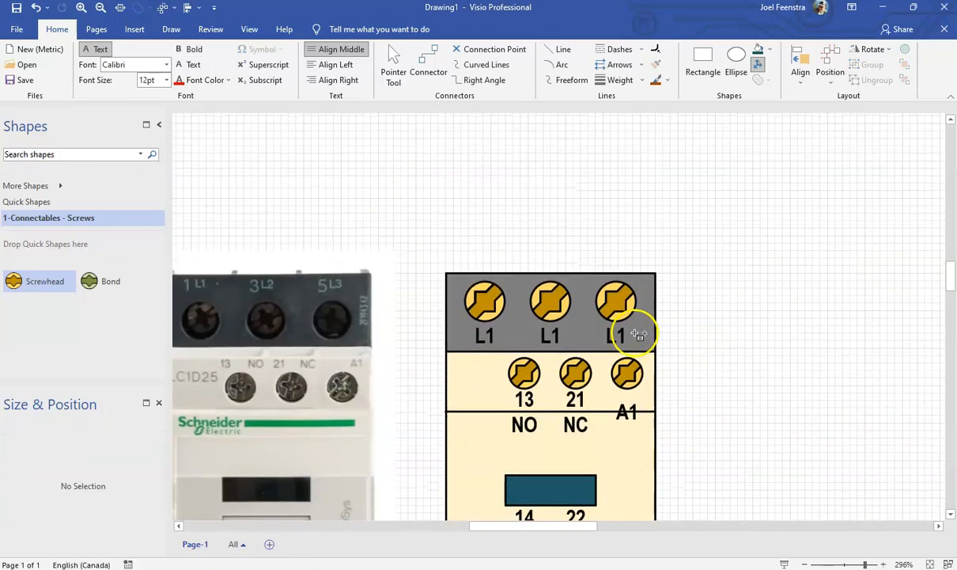
{"action": "double_click", "coordinate": [624, 337]}
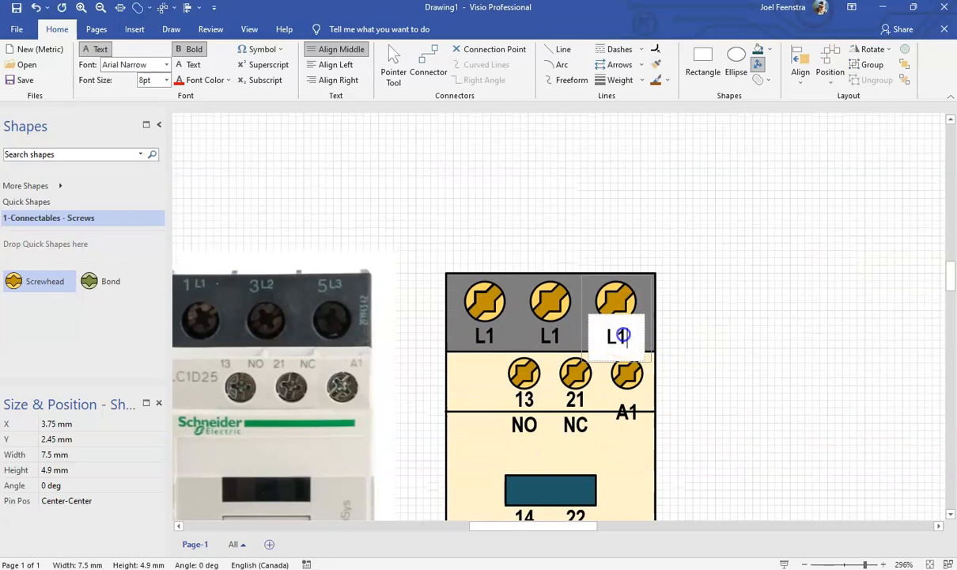
{"action": "left_click_drag", "start_coordinate": [617, 336], "coordinate": [599, 335]}
{"action": "type", "text": "L"}
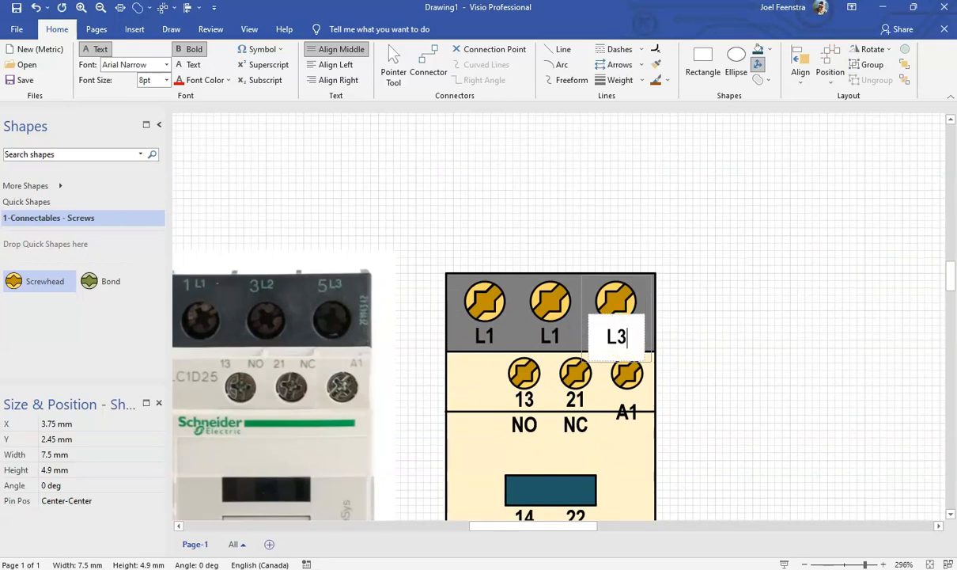
{"action": "left_click", "coordinate": [565, 334]}
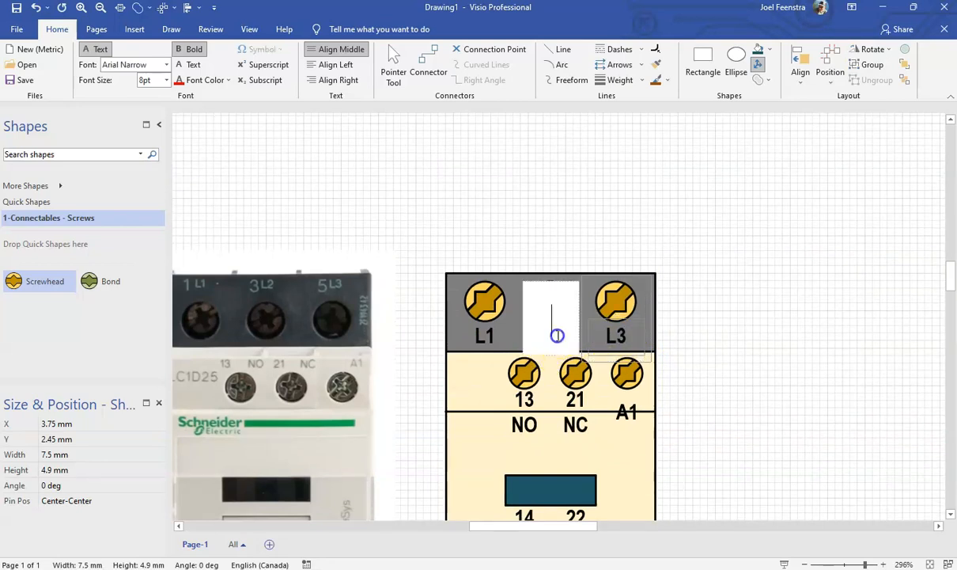
{"action": "left_click", "coordinate": [680, 217]}
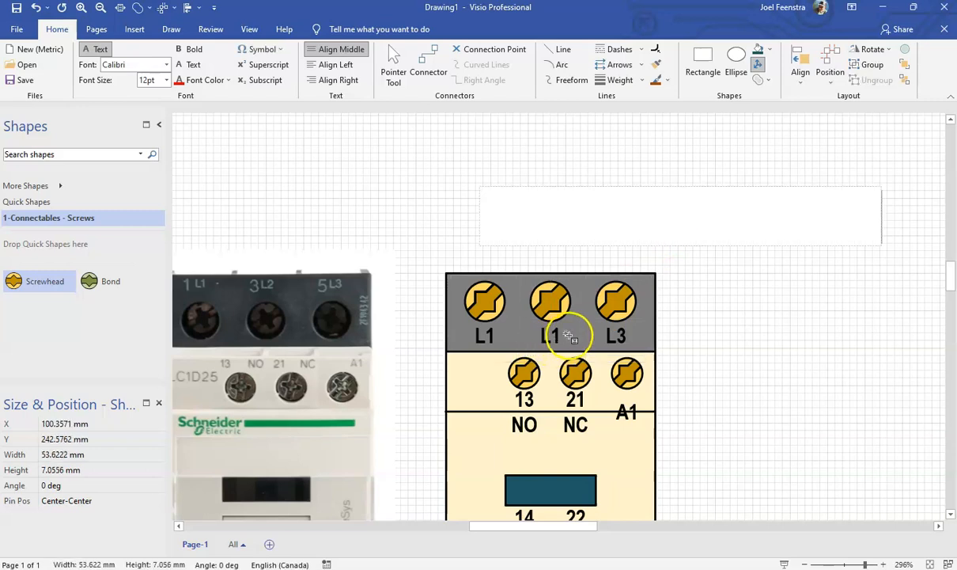
{"action": "left_click", "coordinate": [560, 334]}
{"action": "left_click_drag", "start_coordinate": [567, 339], "coordinate": [511, 339]}
{"action": "type", "text": "L"}
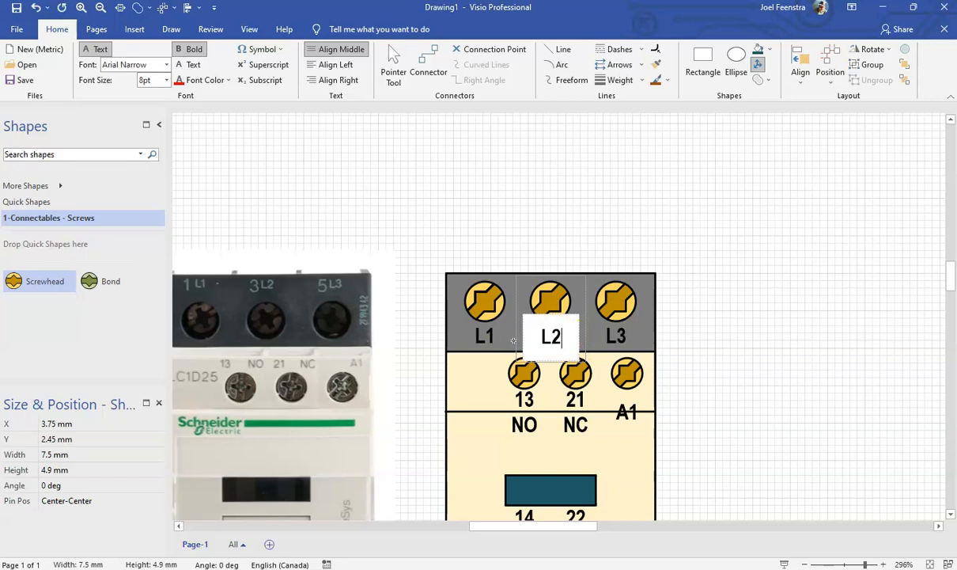
{"action": "type", "text": "2"}
{"action": "left_click", "coordinate": [690, 189]}
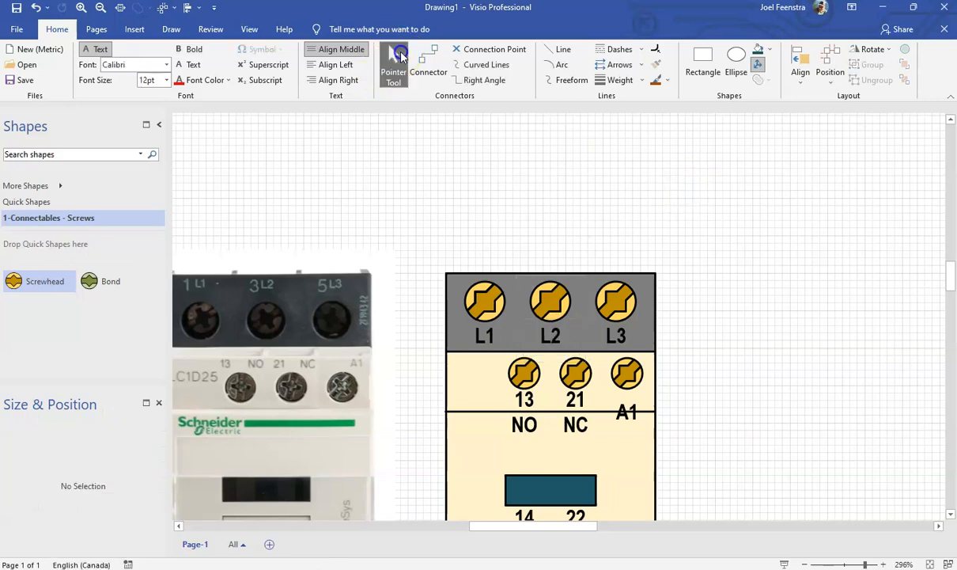
- Select the whole contactor drawing and ungroup its screwhead rows down to separately movable screwheads and labels
{"action": "left_click", "coordinate": [395, 60]}
{"action": "scroll", "coordinate": [700, 326], "scroll_direction": "down", "scroll_amount": 3}
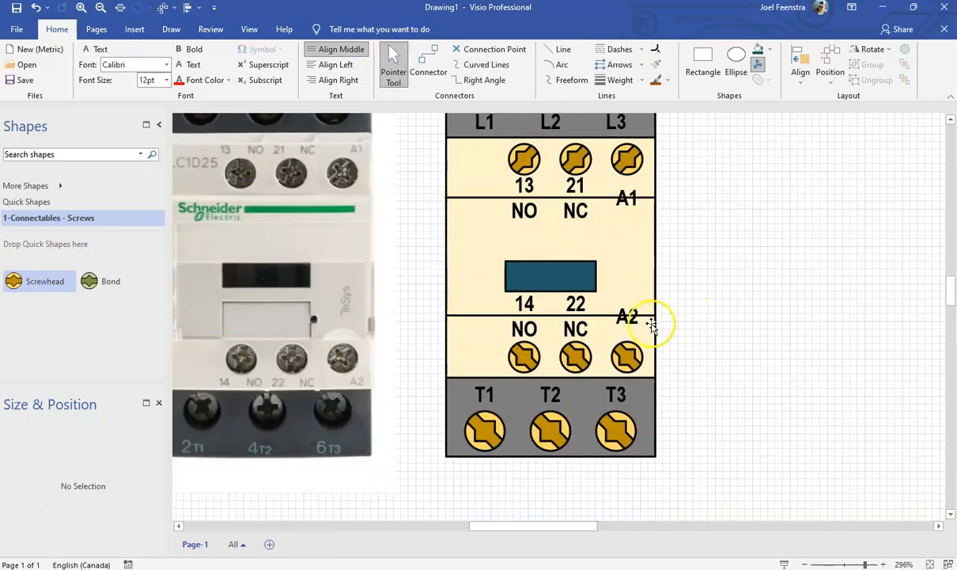
{"action": "left_click", "coordinate": [633, 324]}
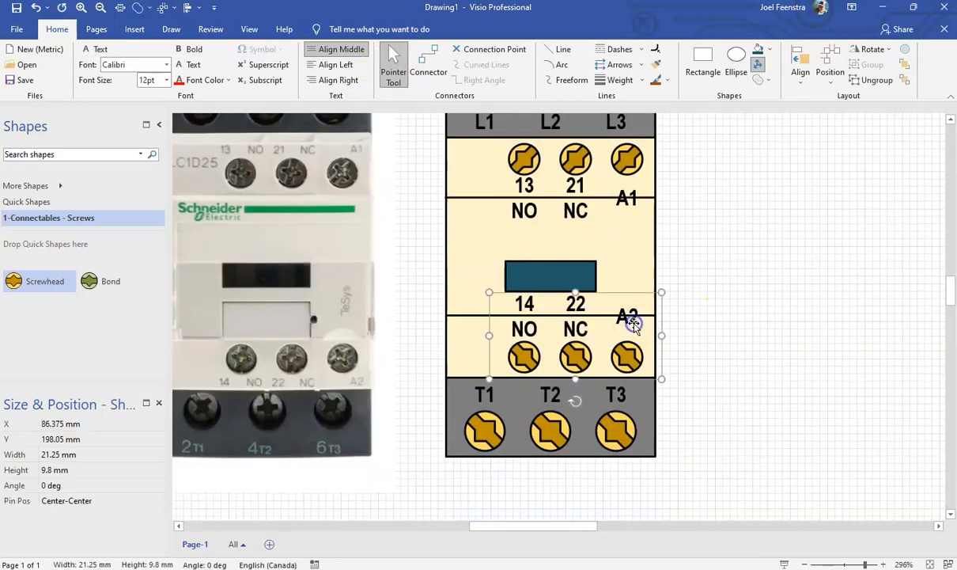
{"action": "left_click", "coordinate": [722, 400]}
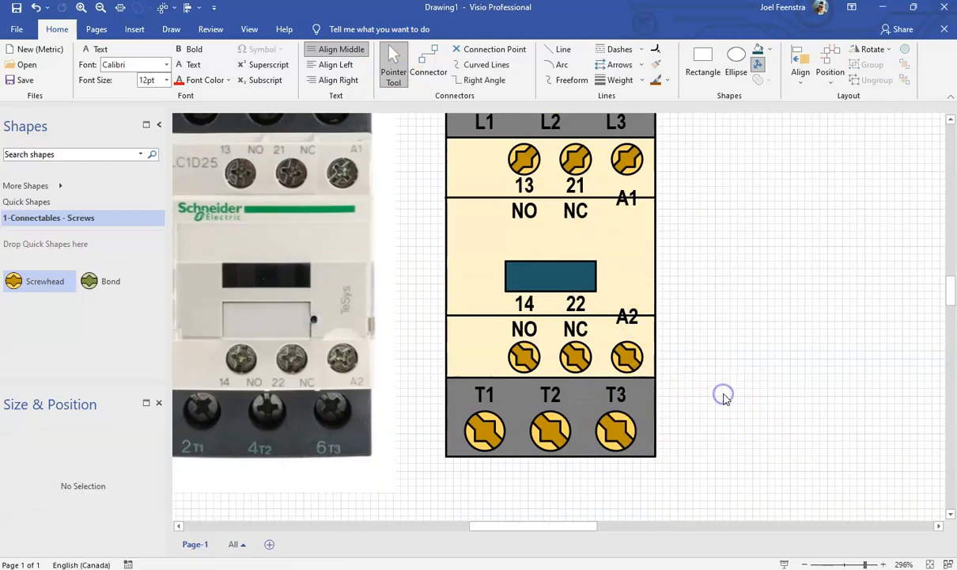
{"action": "scroll", "coordinate": [727, 399], "scroll_direction": "down", "scroll_amount": 3}
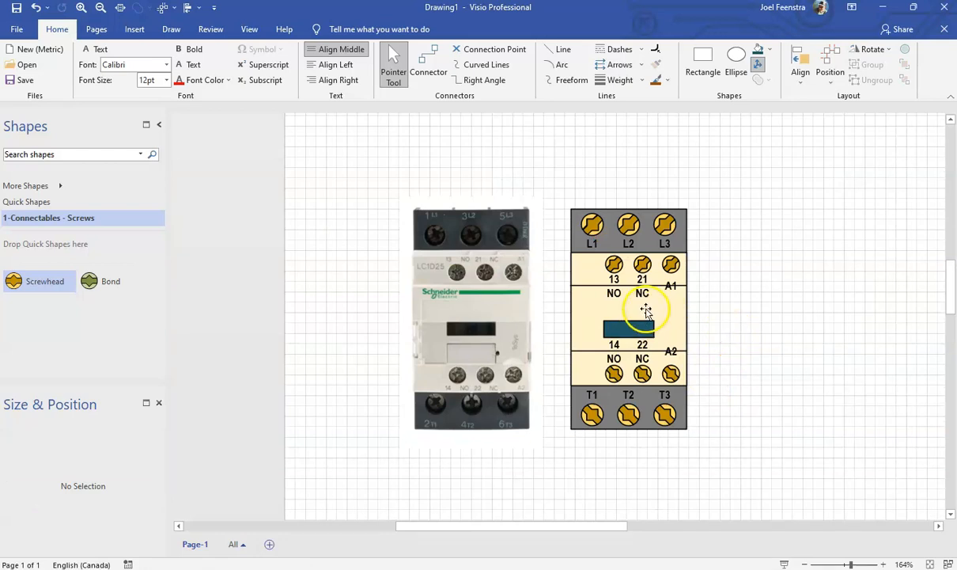
{"action": "left_click", "coordinate": [644, 312]}
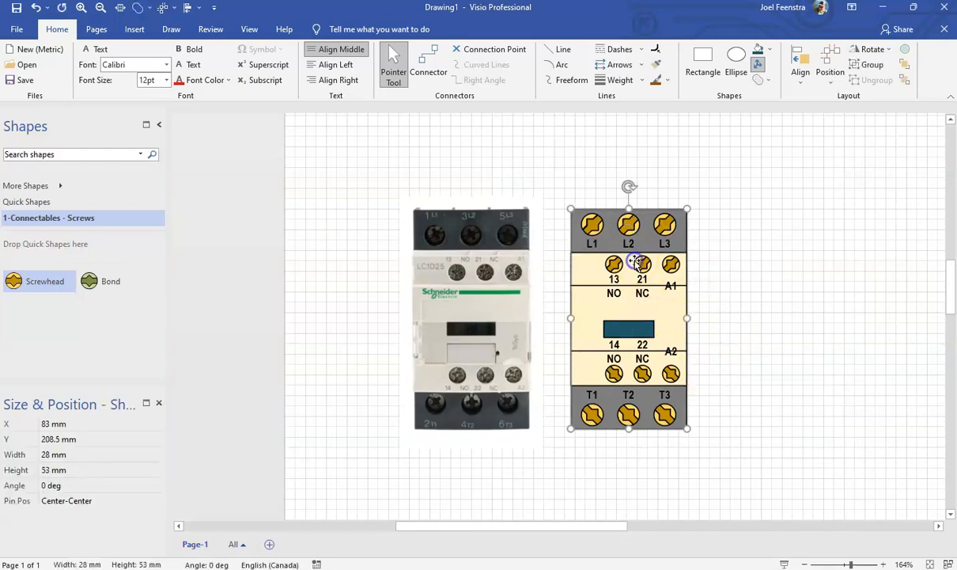
{"action": "left_click_drag", "start_coordinate": [739, 151], "coordinate": [529, 465]}
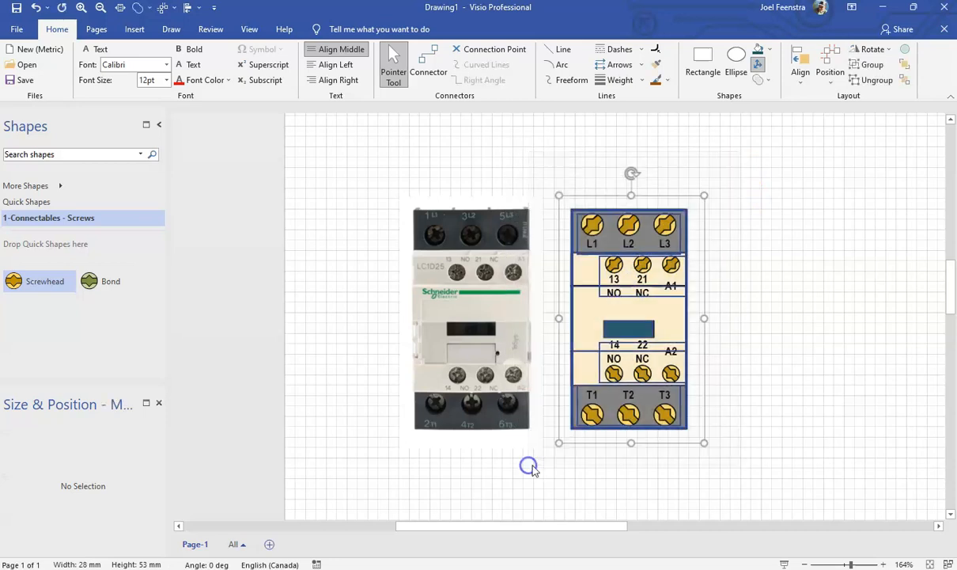
{"action": "left_click", "coordinate": [869, 81]}
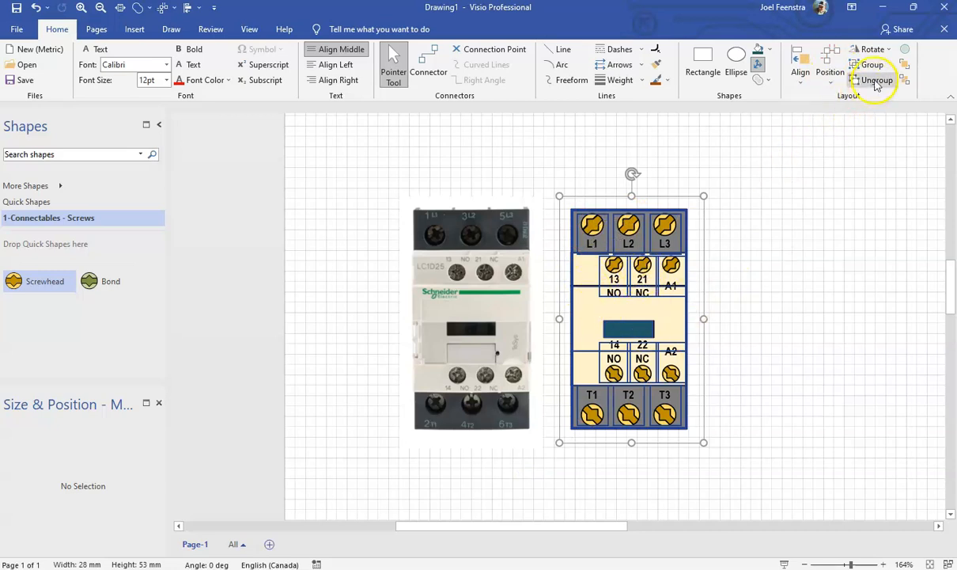
{"action": "left_click", "coordinate": [781, 238]}
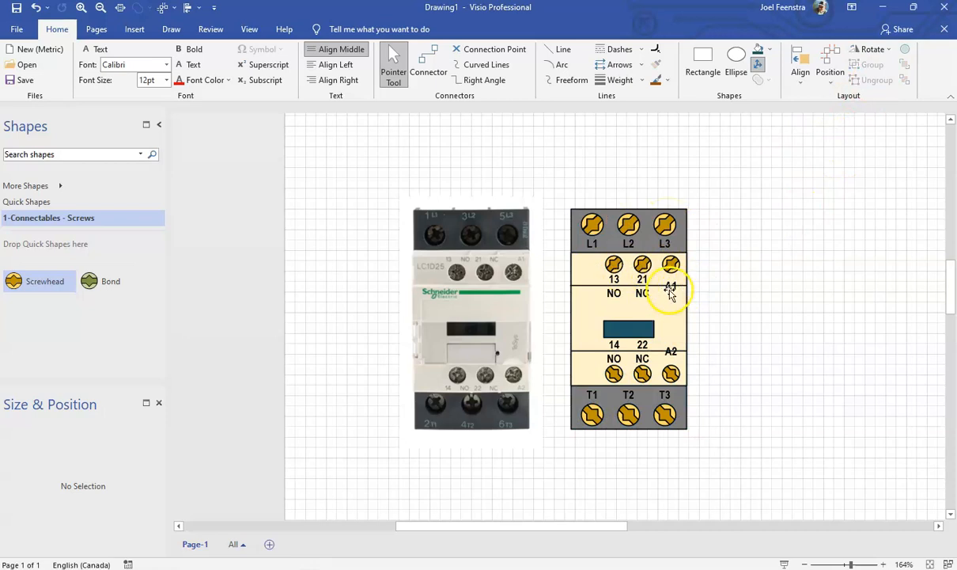
- Move the A1 label up above the dividing line, level with the 13 and 21 labels
{"action": "left_click", "coordinate": [671, 290]}
{"action": "scroll", "coordinate": [656, 324], "scroll_direction": "up", "scroll_amount": 3}
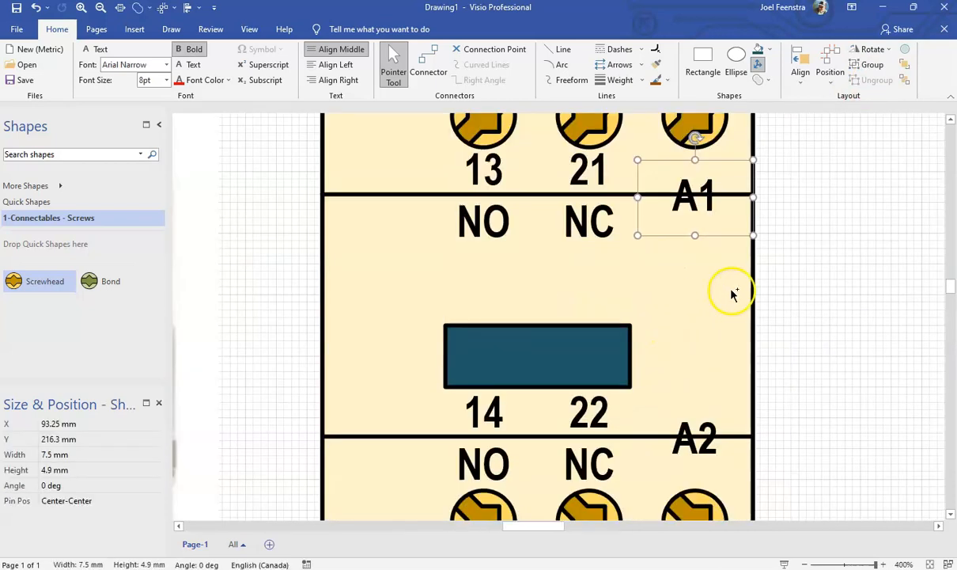
{"action": "key", "text": "Up"}
{"action": "key", "text": "Up"}
{"action": "key", "text": "Up"}
{"action": "key", "text": "Up"}
{"action": "key", "text": "Up"}
{"action": "key", "text": "Up"}
{"action": "key", "text": "Up"}
{"action": "key", "text": "Up"}
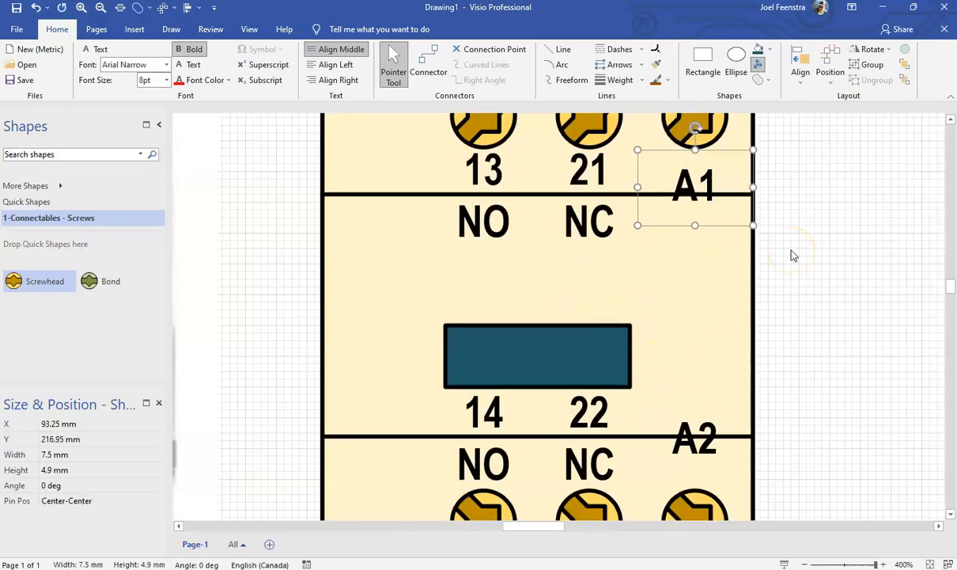
{"action": "key", "text": "Up"}
{"action": "key", "text": "Up"}
{"action": "key", "text": "Up"}
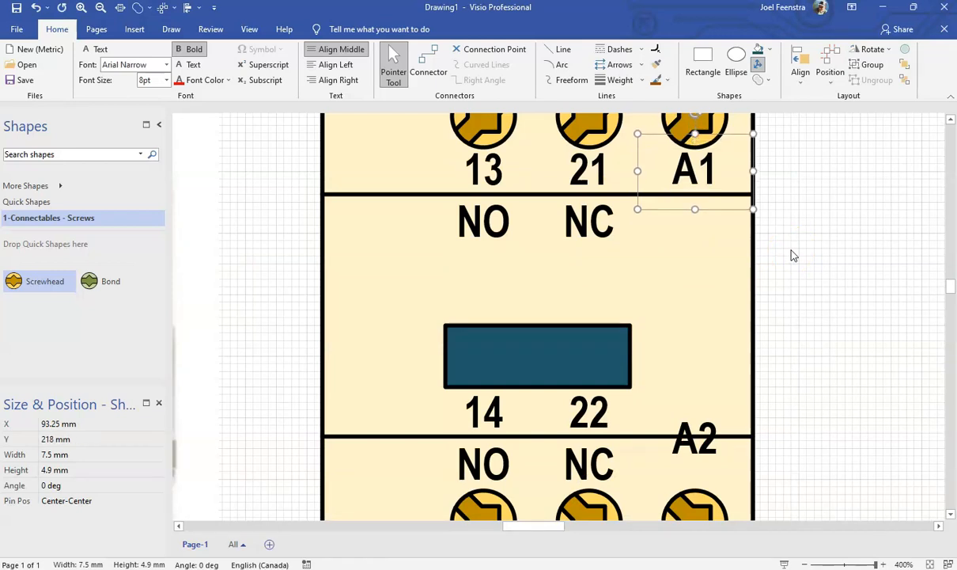
- Move the A2 label down below the dividing line, level with the lower NO and NC labels
{"action": "scroll", "coordinate": [794, 255], "scroll_direction": "down", "scroll_amount": 3}
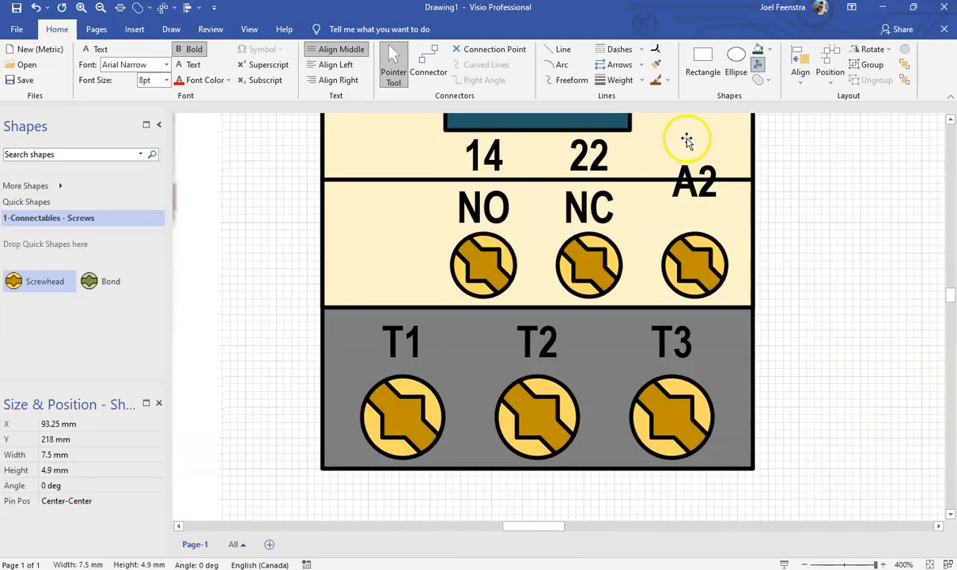
{"action": "left_click", "coordinate": [699, 198]}
{"action": "key", "text": "Down"}
{"action": "key", "text": "Down"}
{"action": "key", "text": "Down"}
{"action": "key", "text": "Down"}
{"action": "key", "text": "Down"}
{"action": "key", "text": "Down"}
{"action": "key", "text": "Down"}
{"action": "key", "text": "Down"}
{"action": "key", "text": "Down"}
{"action": "key", "text": "Down"}
{"action": "key", "text": "Down"}
{"action": "key", "text": "Down"}
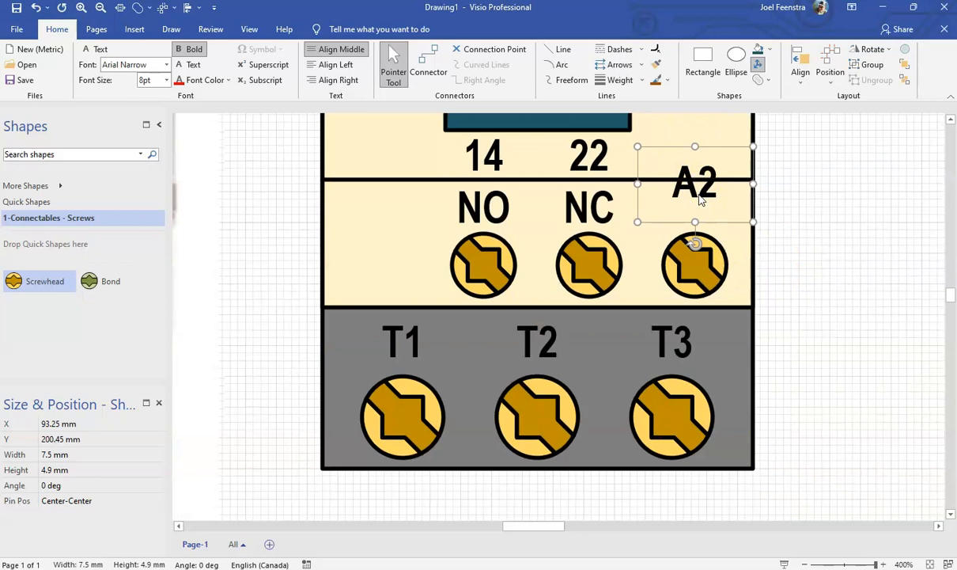
{"action": "key", "text": "Up"}
{"action": "key", "text": "Up"}
{"action": "key", "text": "Up"}
{"action": "key", "text": "Up"}
{"action": "key", "text": "Up"}
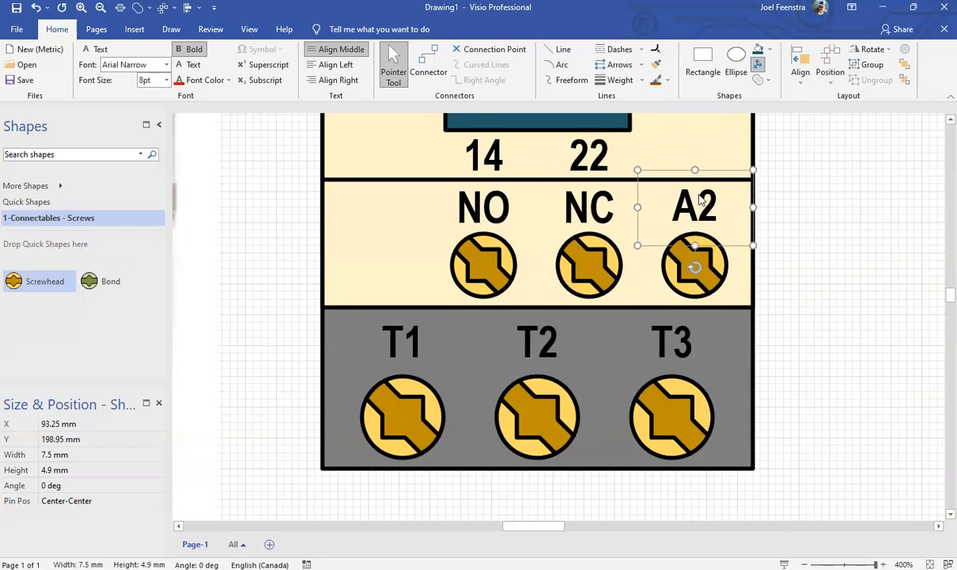
{"action": "left_click", "coordinate": [810, 180]}
- Duplicate the A1 label and change the copy's text to 120 V Coil beside the contactor
{"action": "scroll", "coordinate": [809, 182], "scroll_direction": "down", "scroll_amount": 5}
{"action": "scroll", "coordinate": [801, 273], "scroll_direction": "up", "scroll_amount": 5}
{"action": "left_click", "coordinate": [754, 172]}
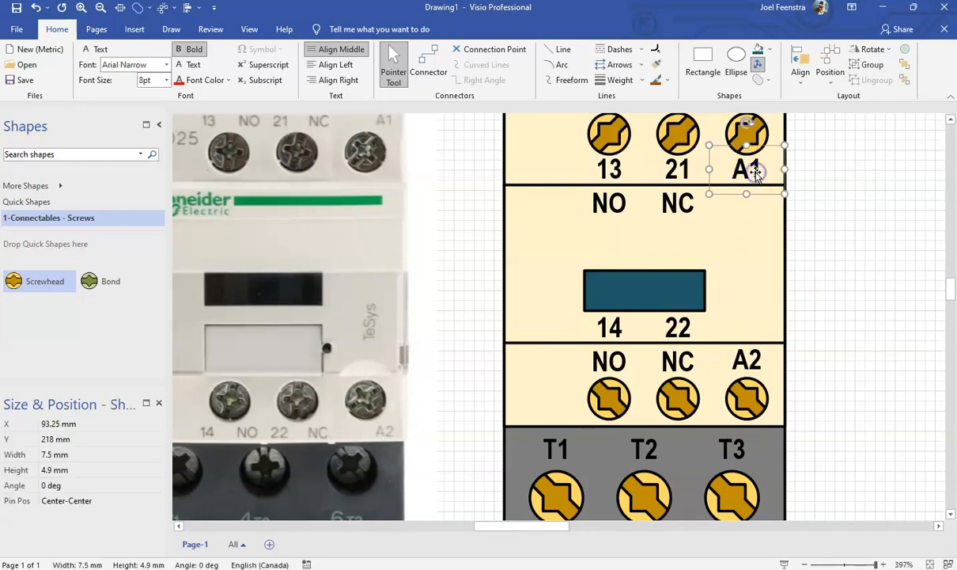
{"action": "key", "text": "ctrl+d"}
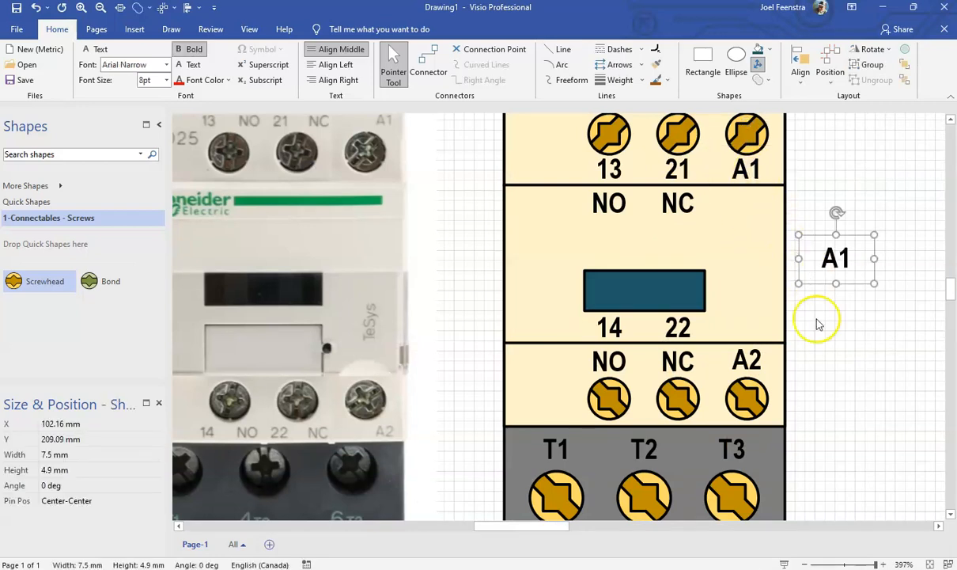
{"action": "left_click_drag", "start_coordinate": [837, 257], "coordinate": [855, 257]}
{"action": "type", "text": "120 V"}
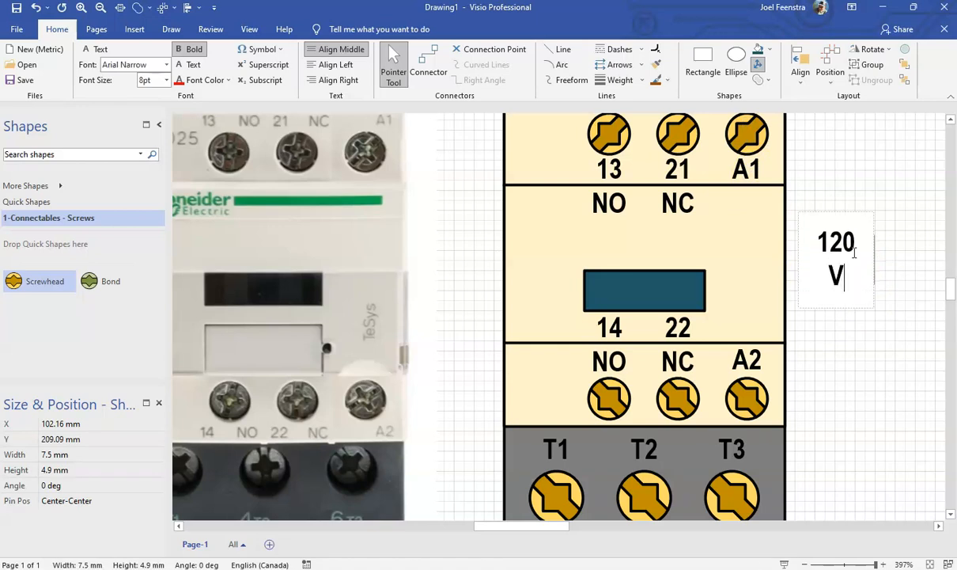
{"action": "type", "text": " C"}
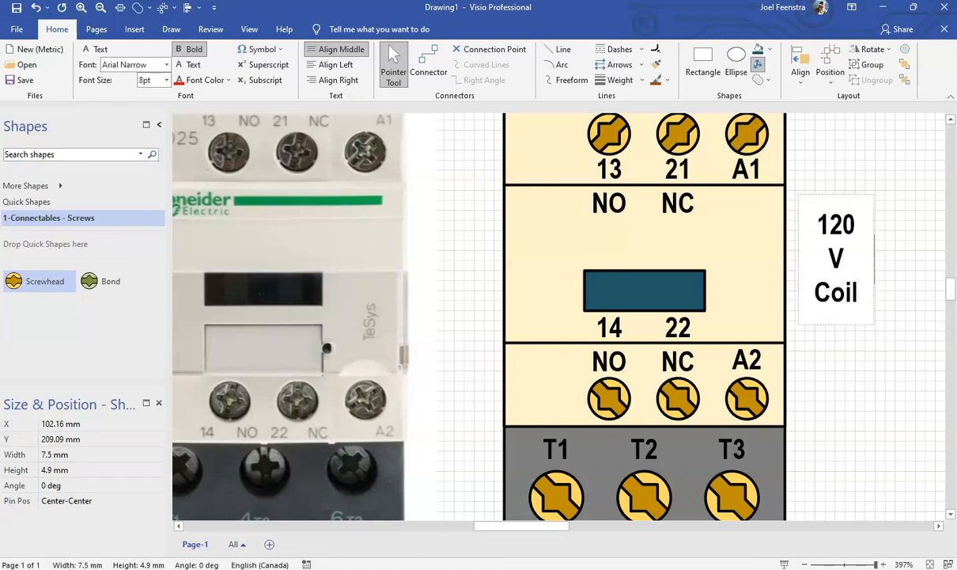
{"action": "type", "text": "oil"}
{"action": "left_click", "coordinate": [881, 190]}
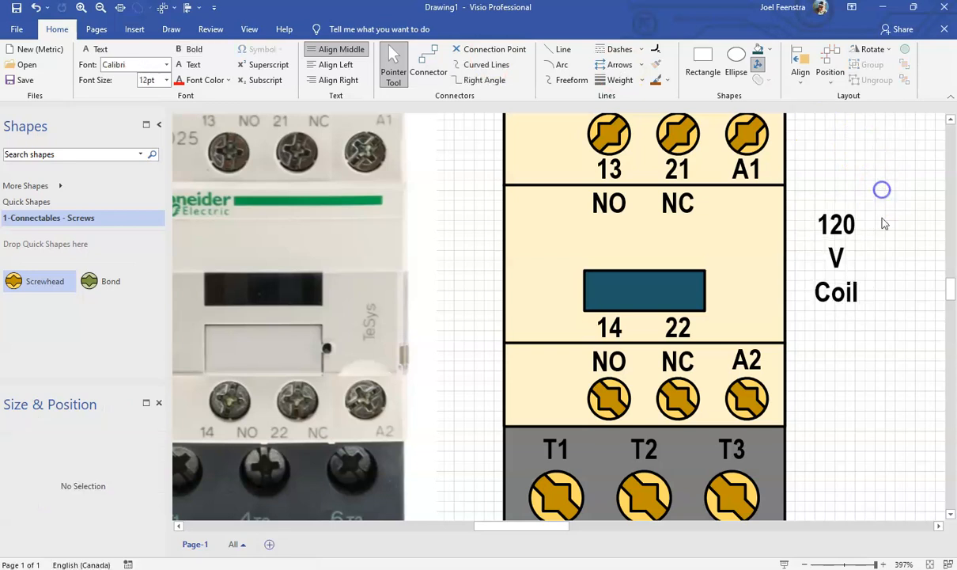
- Widen the coil label to 9.59 mm with 120V above Coil, and place it on the contactor body between A1 and A2
{"action": "left_click", "coordinate": [836, 257]}
{"action": "mouse_move", "coordinate": [880, 257]}
{"action": "left_mouse_down"}
{"action": "mouse_move", "coordinate": [857, 259]}
{"action": "mouse_move", "coordinate": [895, 258]}
{"action": "left_mouse_up"}
{"action": "left_click", "coordinate": [886, 167]}
{"action": "left_click", "coordinate": [866, 241]}
{"action": "left_click_drag", "start_coordinate": [866, 241], "coordinate": [766, 243]}
{"action": "left_click", "coordinate": [847, 274]}
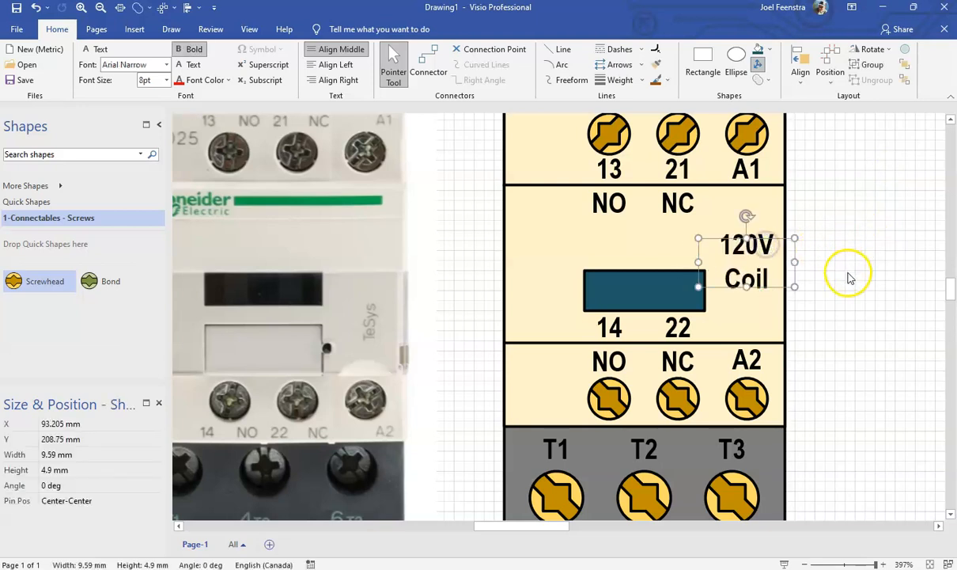
- Nudge the 120V Coil label down until it sits beside the blue window, above the A2 section
{"action": "left_click", "coordinate": [755, 248]}
{"action": "key", "text": "Down"}
{"action": "key", "text": "Down"}
{"action": "key", "text": "Down"}
{"action": "key", "text": "Down"}
{"action": "key", "text": "Down"}
{"action": "key", "text": "Down"}
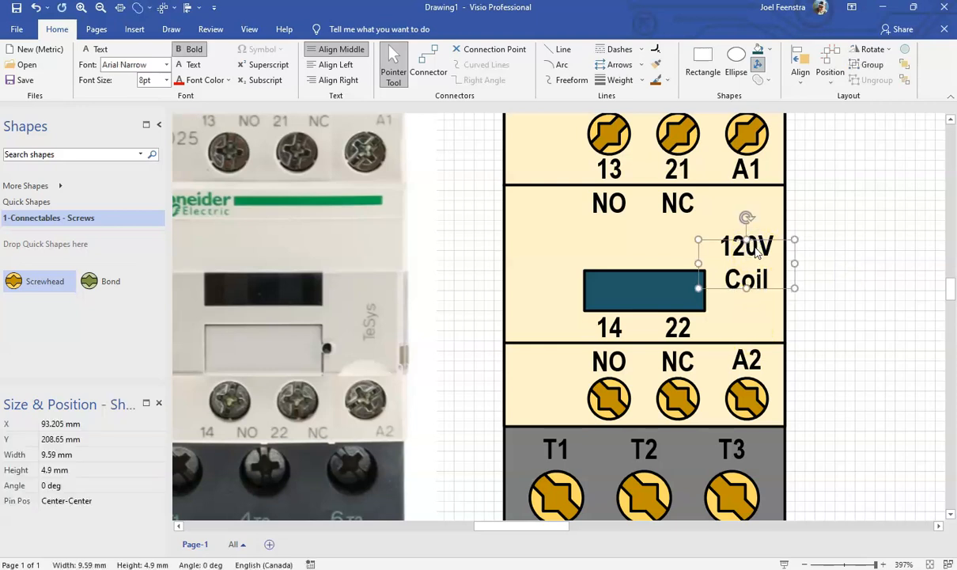
{"action": "key", "text": "Down"}
{"action": "key", "text": "Down"}
{"action": "key", "text": "Down"}
{"action": "key", "text": "Down"}
{"action": "key", "text": "Down"}
{"action": "key", "text": "Down"}
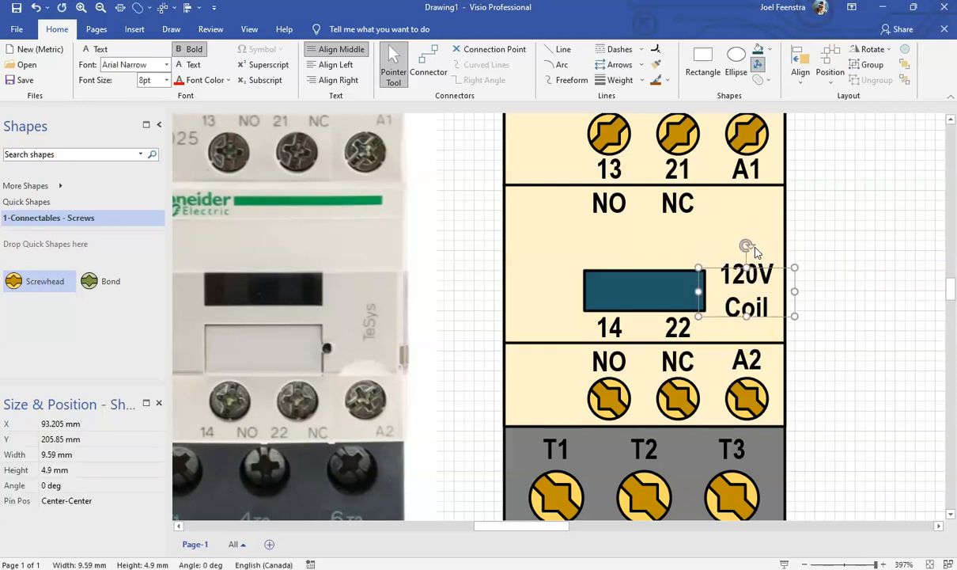
{"action": "left_click", "coordinate": [872, 220]}
- Draw a 28 mm by 2 mm rectangle across the contactor body below the upper NO and NC labels and fill it green
{"action": "scroll", "coordinate": [874, 218], "scroll_direction": "down", "scroll_amount": 5}
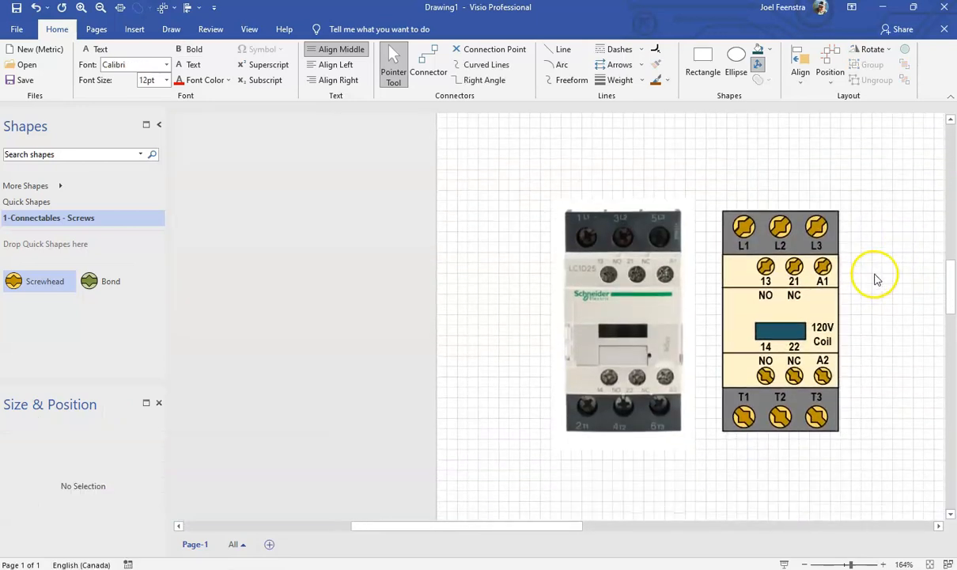
{"action": "scroll", "coordinate": [890, 308], "scroll_direction": "up", "scroll_amount": 3}
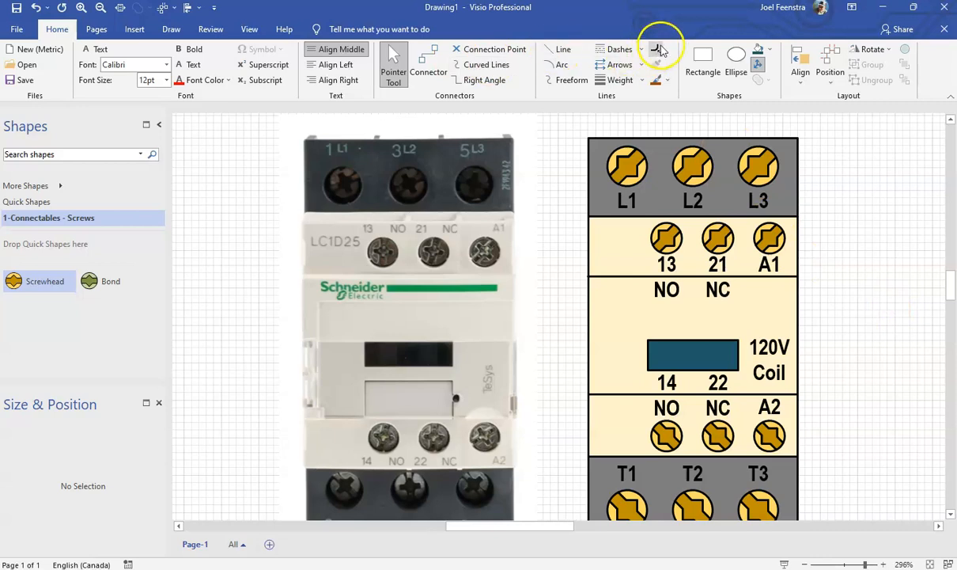
{"action": "left_click", "coordinate": [703, 60]}
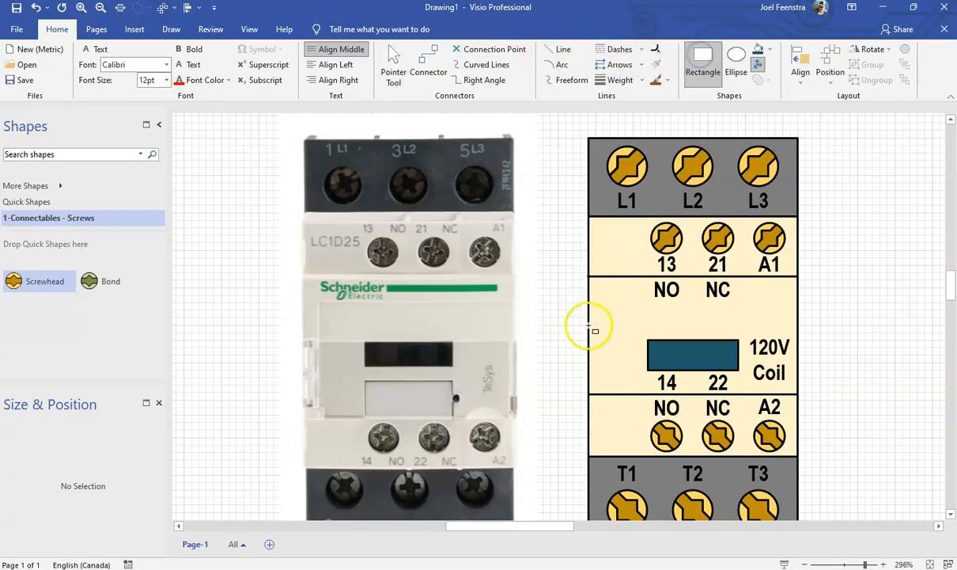
{"action": "left_click_drag", "start_coordinate": [588, 303], "coordinate": [794, 317]}
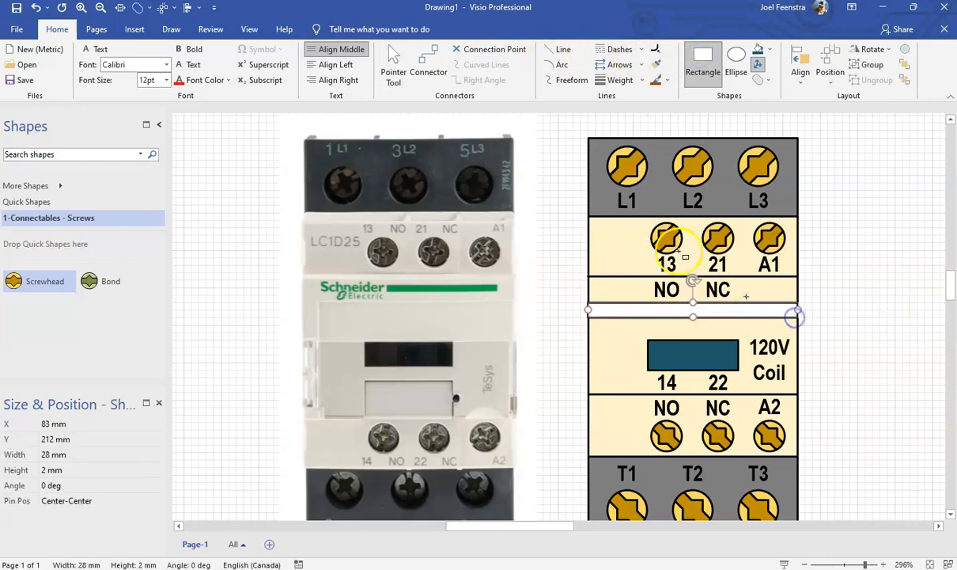
{"action": "left_click", "coordinate": [769, 51]}
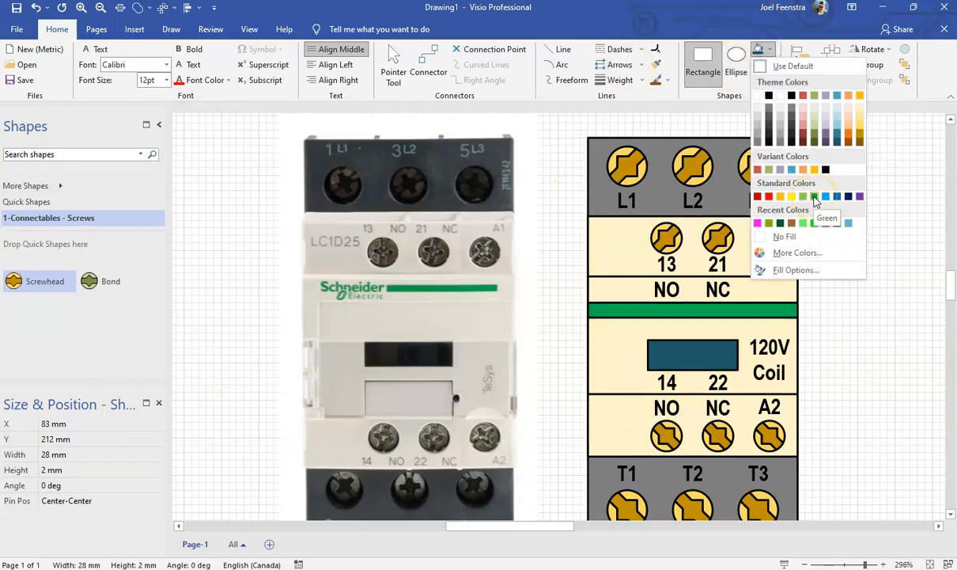
{"action": "left_click", "coordinate": [815, 198]}
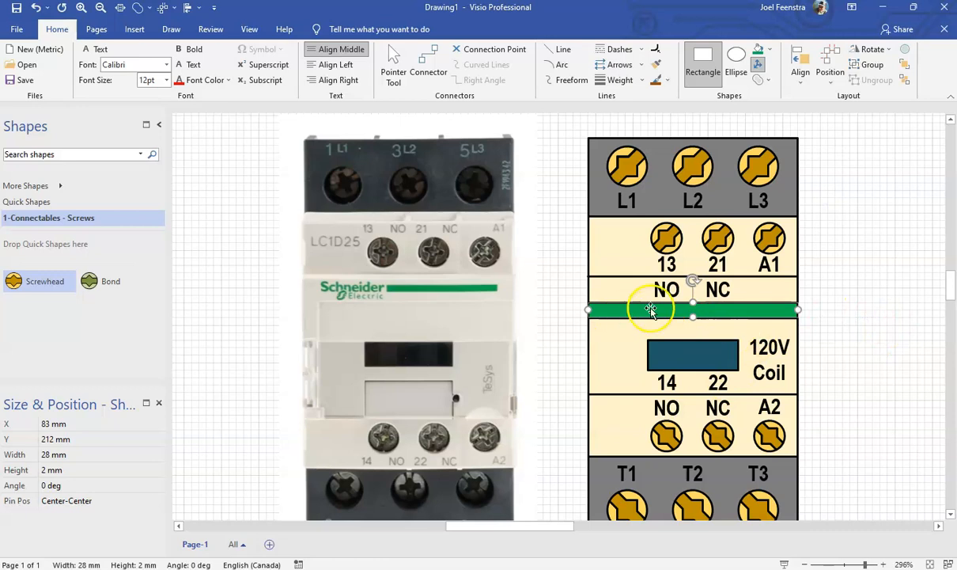
{"action": "left_click", "coordinate": [889, 317]}
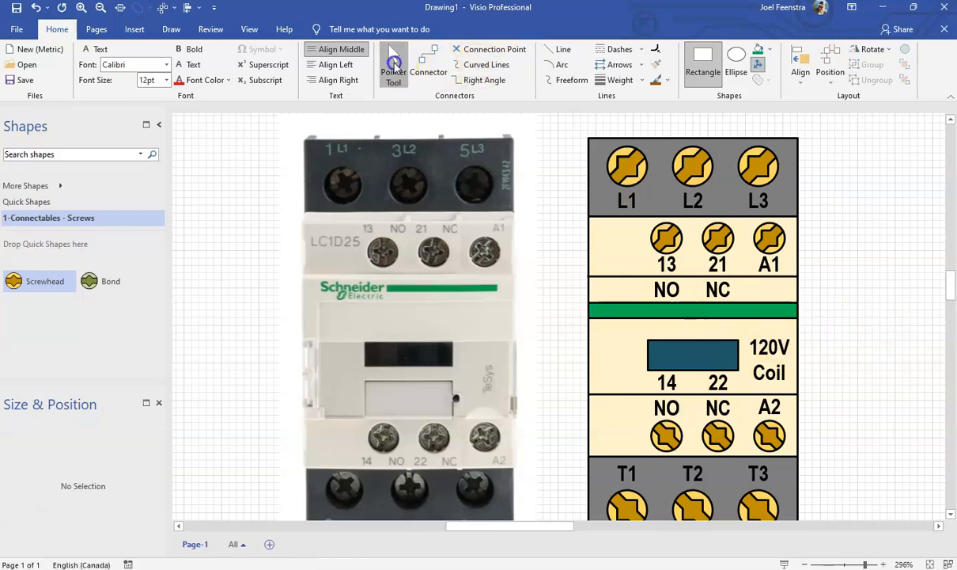
- Remove the outline from the green bar on the contactor body
{"action": "left_click", "coordinate": [393, 64]}
{"action": "left_click", "coordinate": [712, 311]}
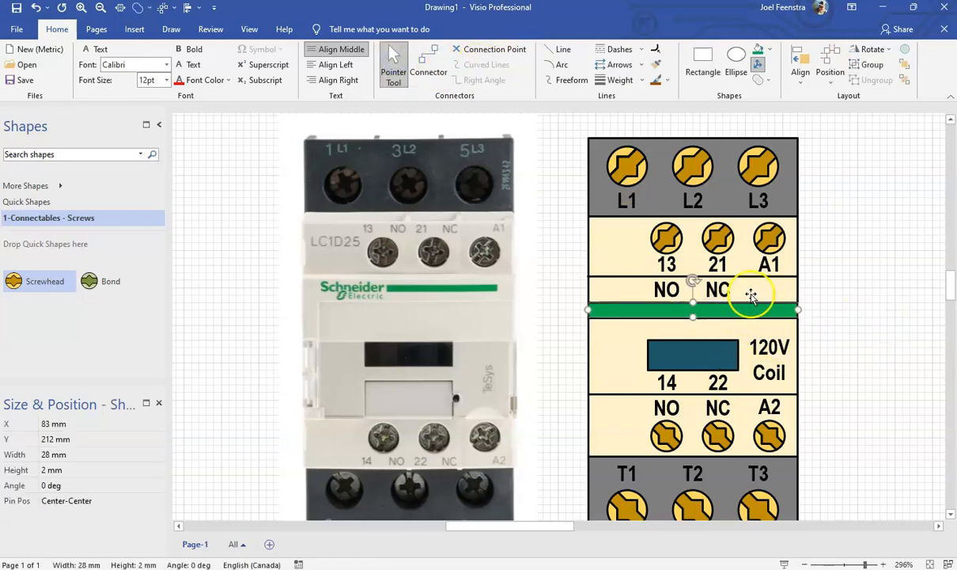
{"action": "left_click", "coordinate": [665, 82]}
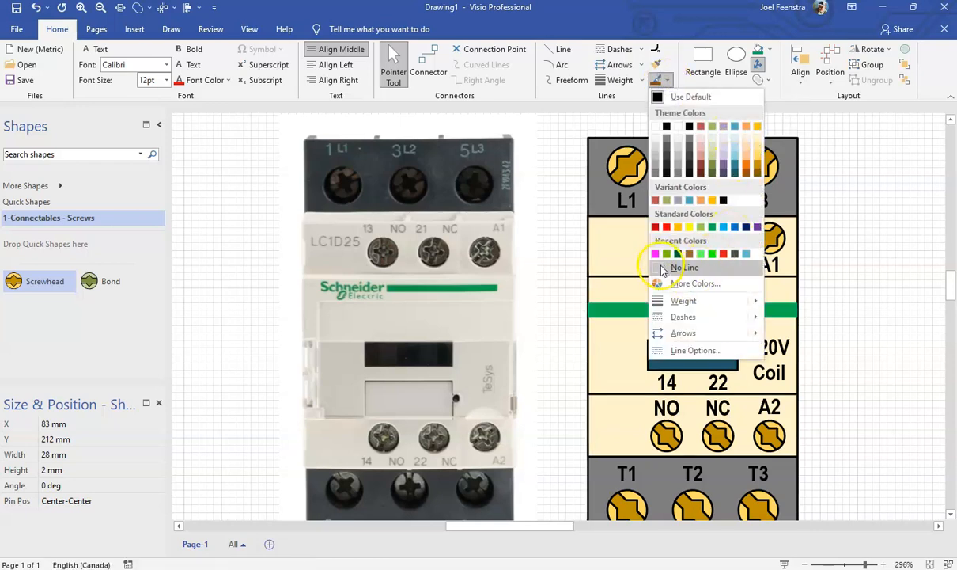
{"action": "left_click", "coordinate": [663, 270]}
- Shorten the green bar at both ends to 26.8 mm wide, leaving a small gap inside the contactor's side edges
{"action": "scroll", "coordinate": [684, 331], "scroll_direction": "up", "scroll_amount": 5}
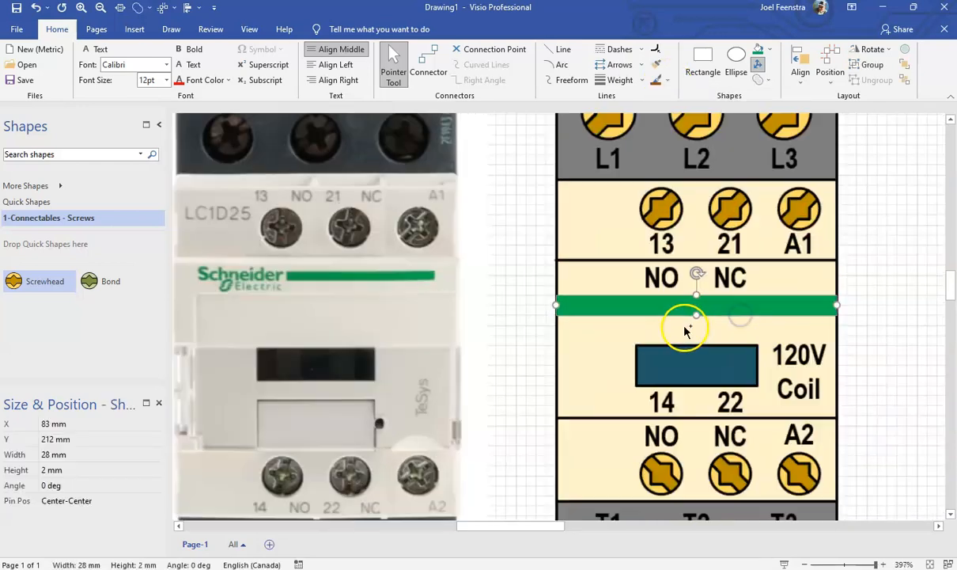
{"action": "left_click_drag", "start_coordinate": [428, 282], "coordinate": [444, 282]}
{"action": "mouse_move", "coordinate": [519, 530]}
{"action": "left_mouse_down"}
{"action": "mouse_move", "coordinate": [546, 525]}
{"action": "mouse_move", "coordinate": [526, 525]}
{"action": "left_mouse_up"}
{"action": "mouse_move", "coordinate": [904, 284]}
{"action": "left_mouse_down"}
{"action": "mouse_move", "coordinate": [884, 282]}
{"action": "mouse_move", "coordinate": [894, 283]}
{"action": "left_mouse_up"}
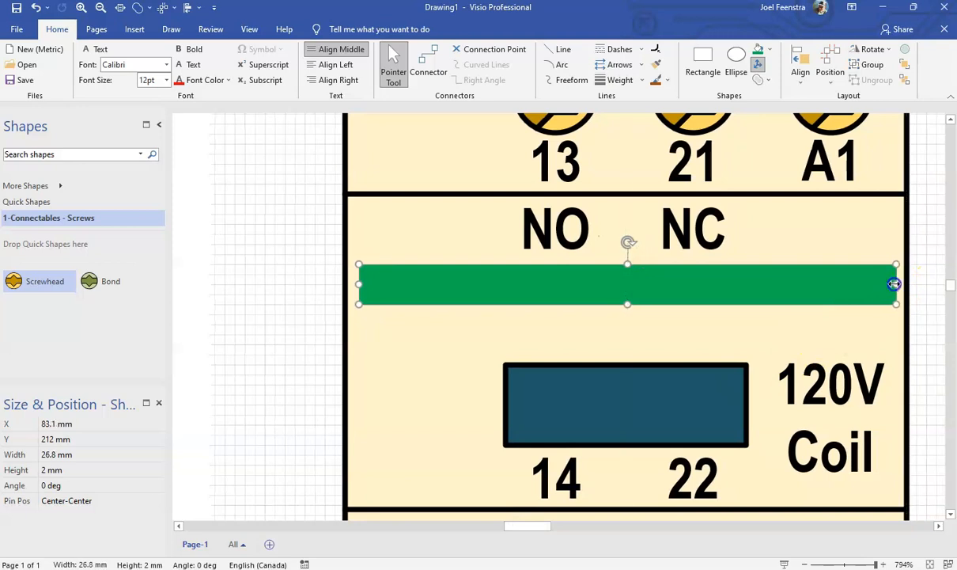
{"action": "left_click", "coordinate": [932, 248]}
{"action": "scroll", "coordinate": [928, 250], "scroll_direction": "down", "scroll_amount": 5}
{"action": "left_click_drag", "start_coordinate": [514, 528], "coordinate": [534, 525]}
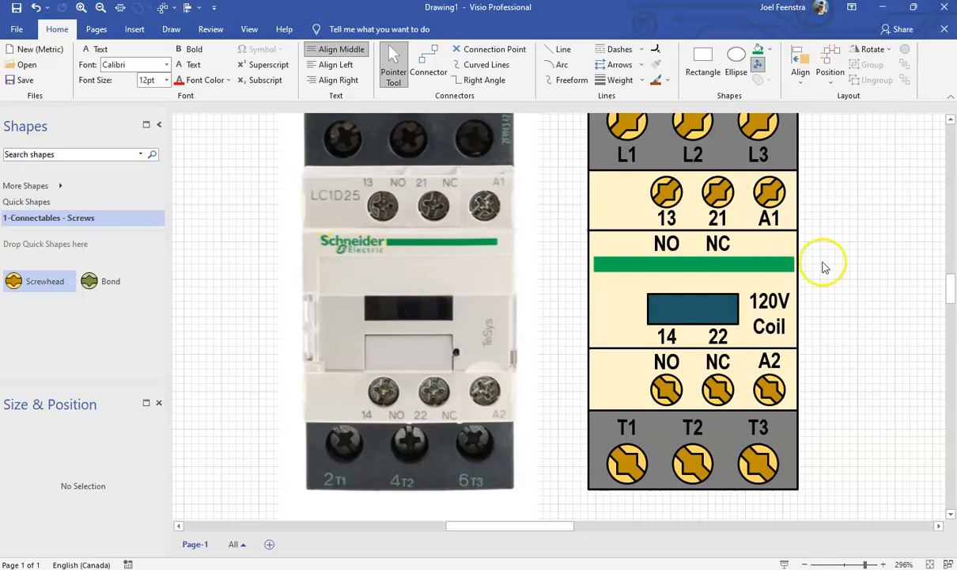
{"action": "scroll", "coordinate": [833, 327], "scroll_direction": "down", "scroll_amount": 2}
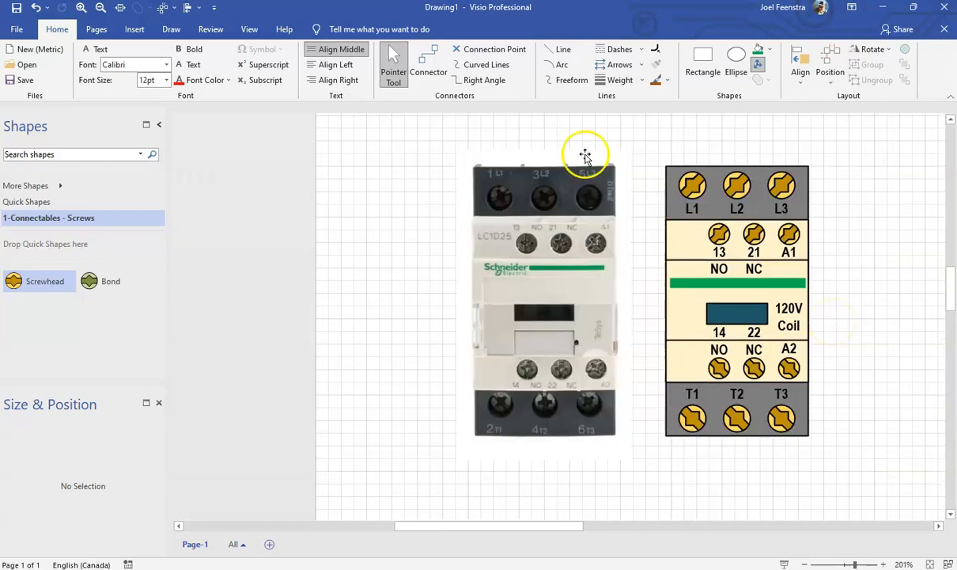
{"action": "left_click", "coordinate": [611, 152]}
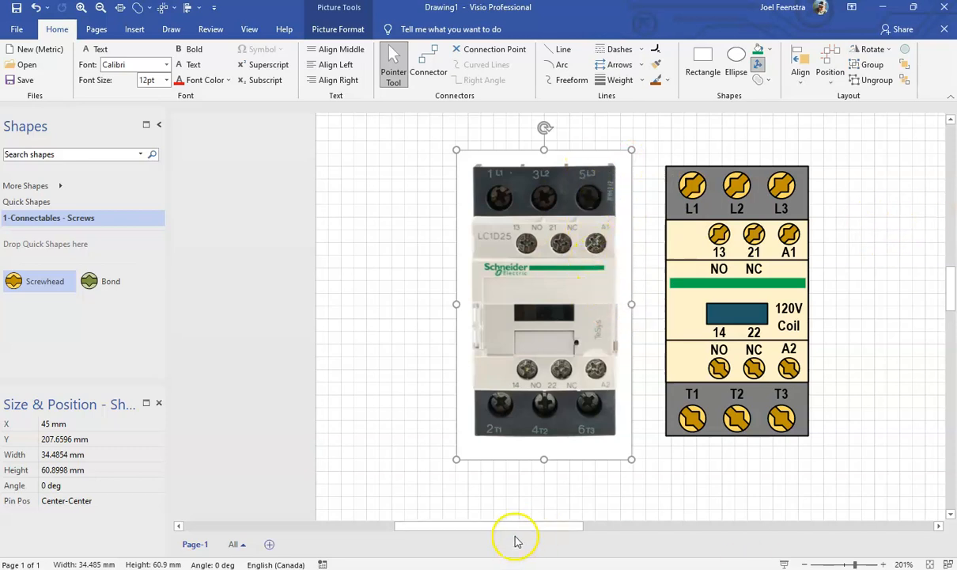
{"action": "left_click_drag", "start_coordinate": [510, 525], "coordinate": [545, 528]}
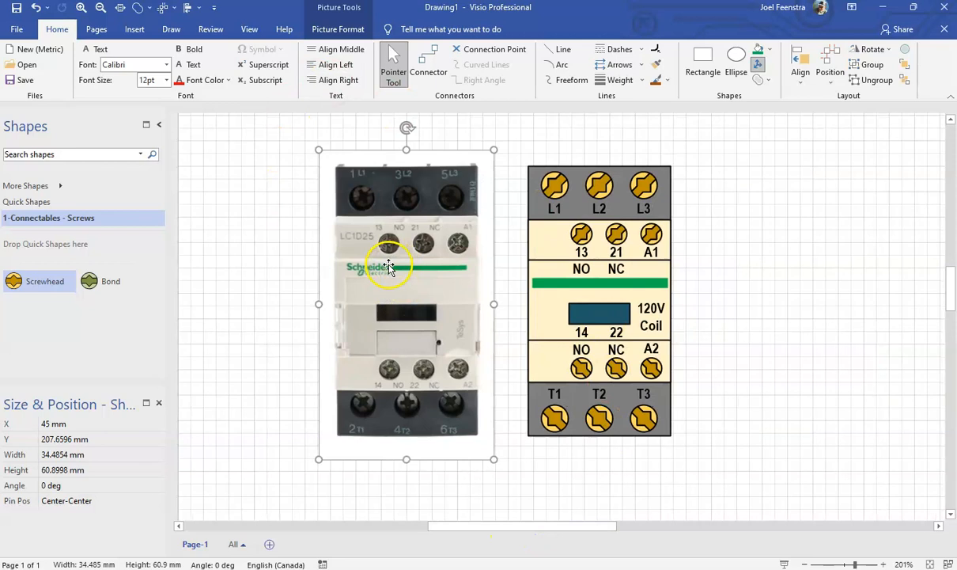
{"action": "left_click", "coordinate": [725, 152]}
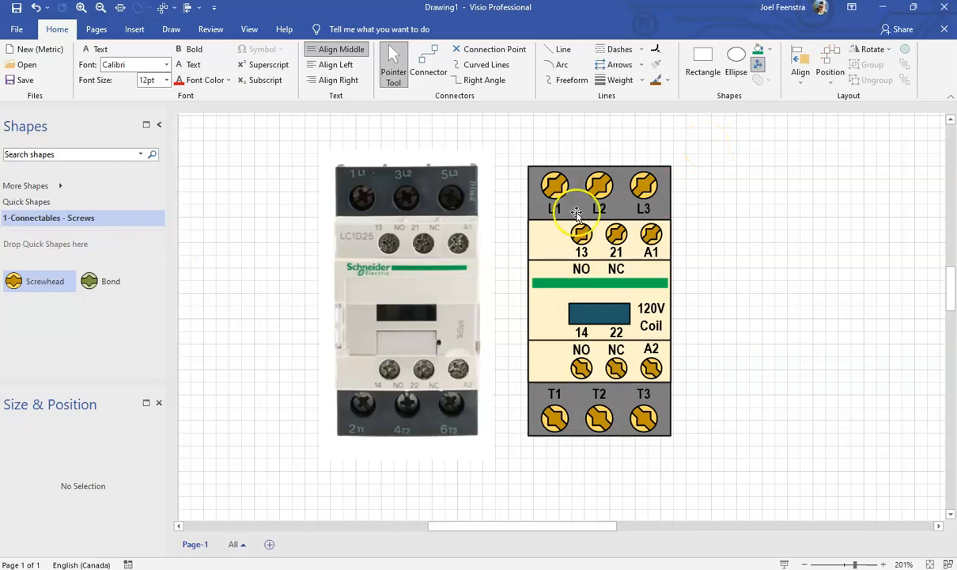
- Open the Motor Controls - Schneider stencil from the custom shapes collection
{"action": "left_click", "coordinate": [61, 190]}
{"action": "mouse_move", "coordinate": [228, 189]}
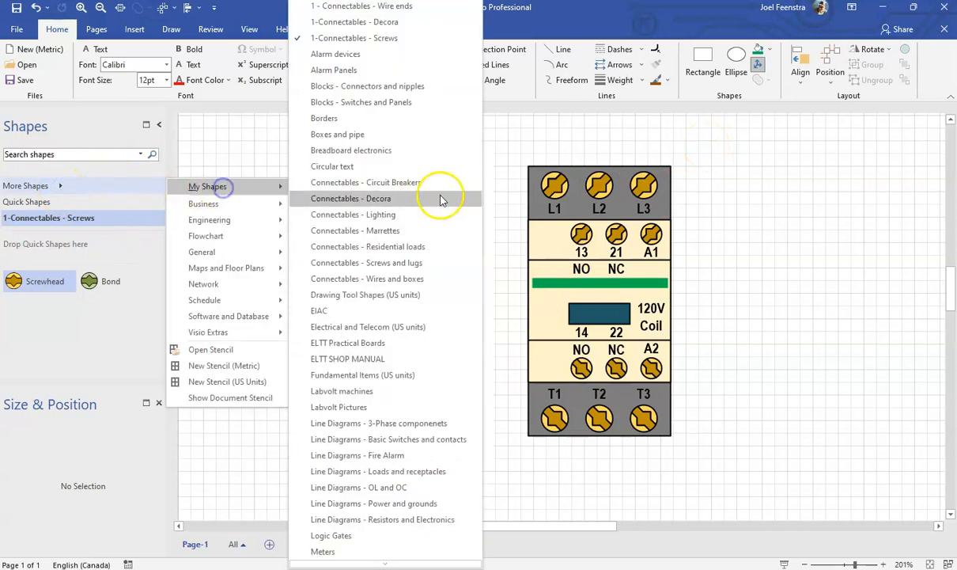
{"action": "scroll", "coordinate": [437, 199], "scroll_direction": "down", "scroll_amount": 3}
{"action": "left_click", "coordinate": [406, 432]}
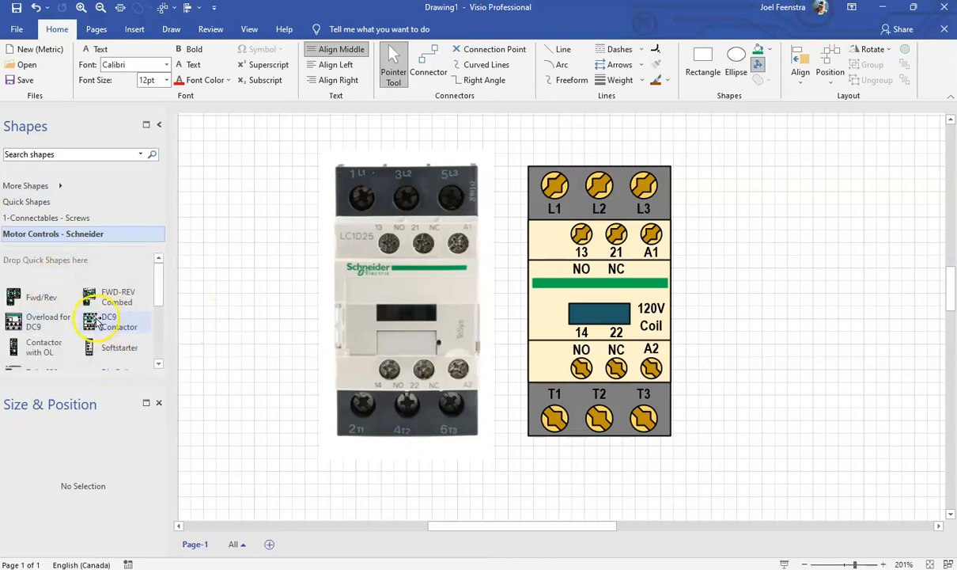
- Place the stencil's DC9 Contactor shape beside the drawn contactor for comparison and delete it
{"action": "left_click_drag", "start_coordinate": [90, 320], "coordinate": [795, 267]}
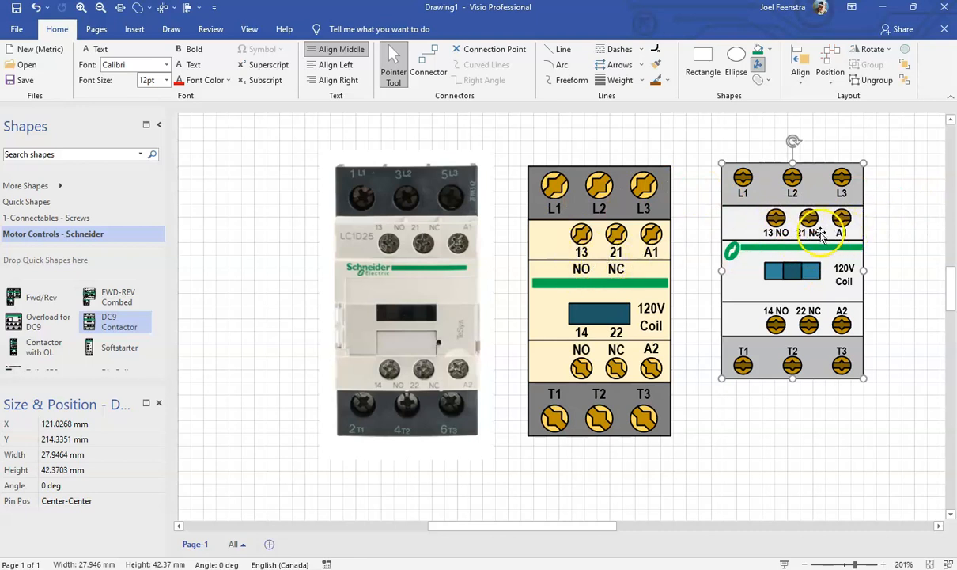
{"action": "left_click", "coordinate": [891, 236]}
{"action": "left_click", "coordinate": [840, 241]}
{"action": "key", "text": "Delete"}
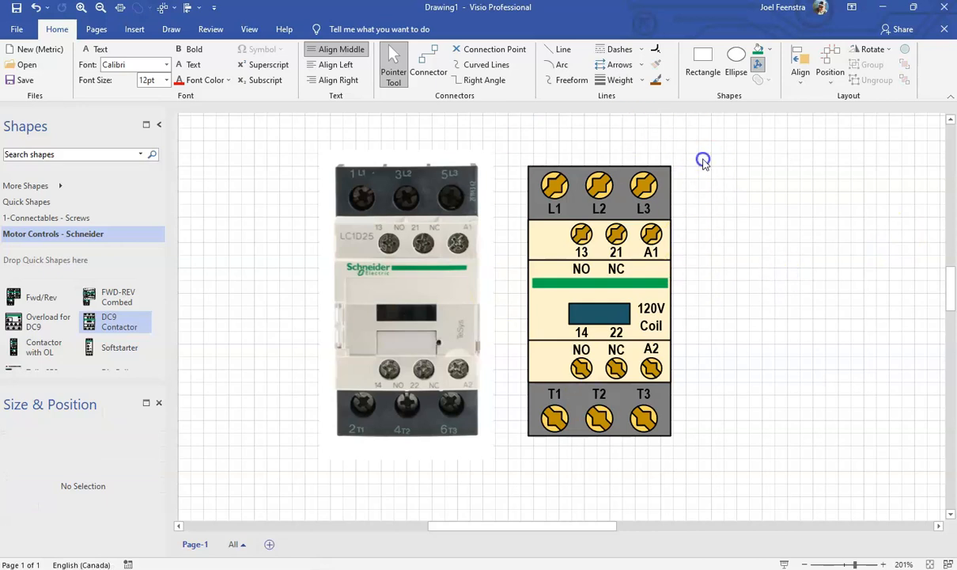
{"action": "left_click_drag", "start_coordinate": [708, 139], "coordinate": [503, 475]}
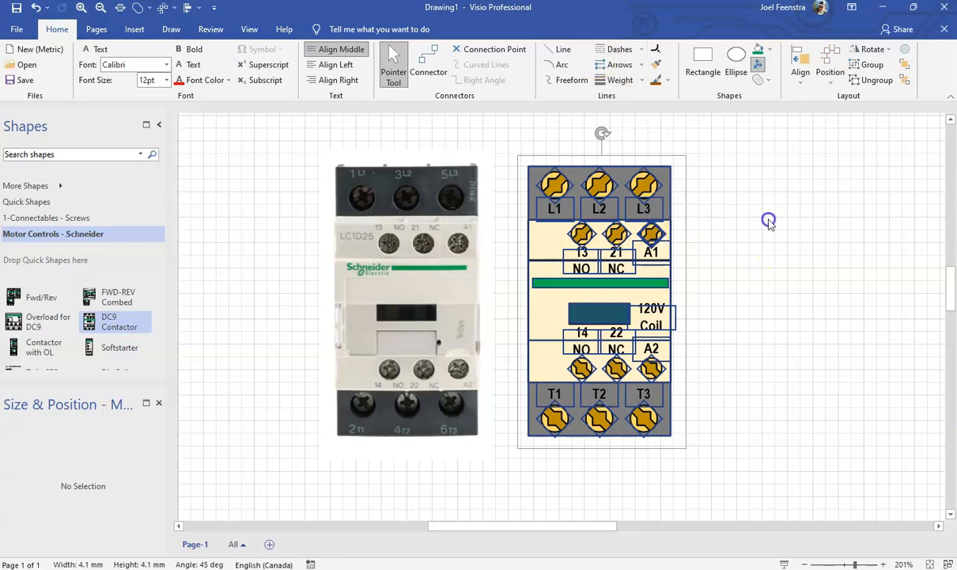
{"action": "left_click", "coordinate": [765, 220]}
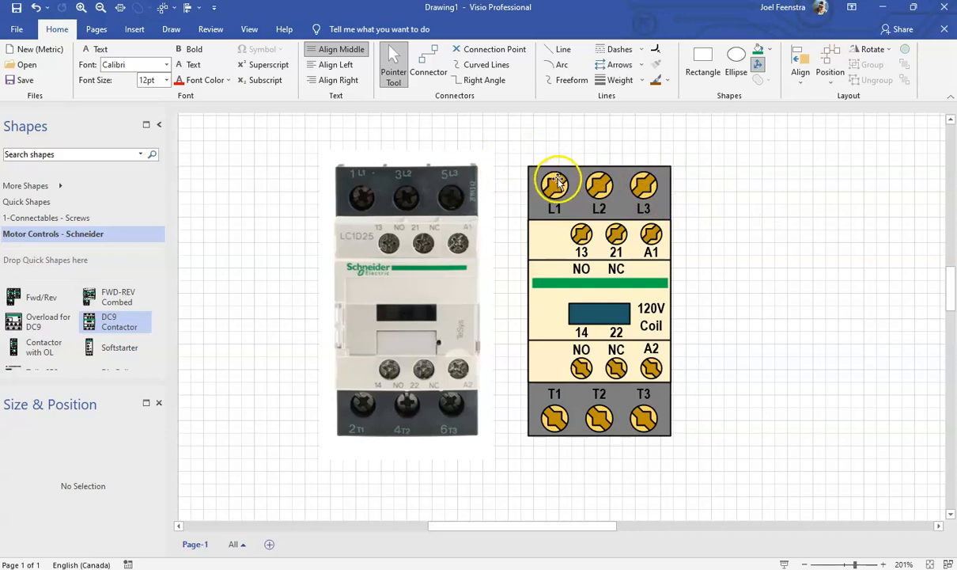
{"action": "left_click", "coordinate": [755, 298]}
- Ungroup all parts of the drawn contactor, accepting the severed links to their master shapes
{"action": "left_click_drag", "start_coordinate": [706, 141], "coordinate": [504, 467]}
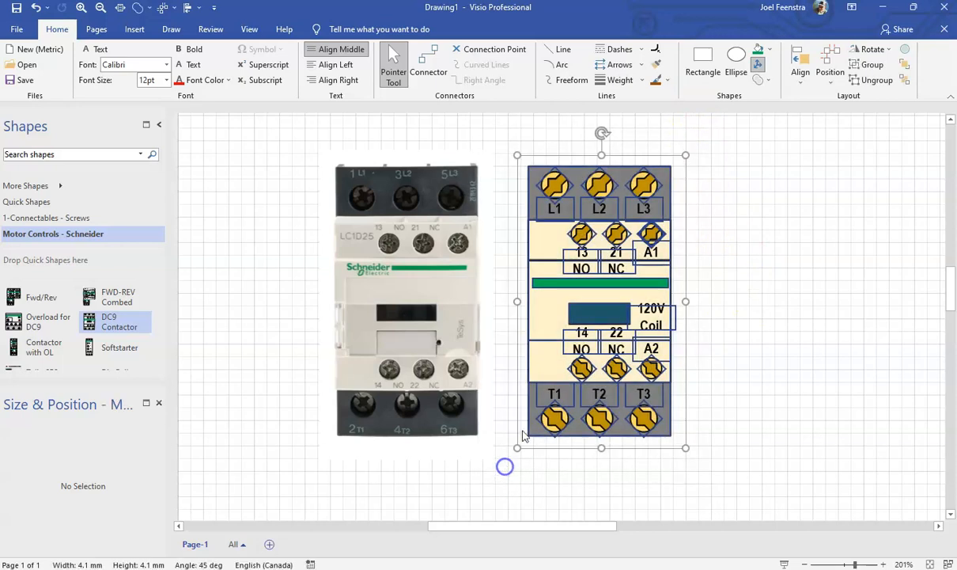
{"action": "left_click", "coordinate": [874, 82]}
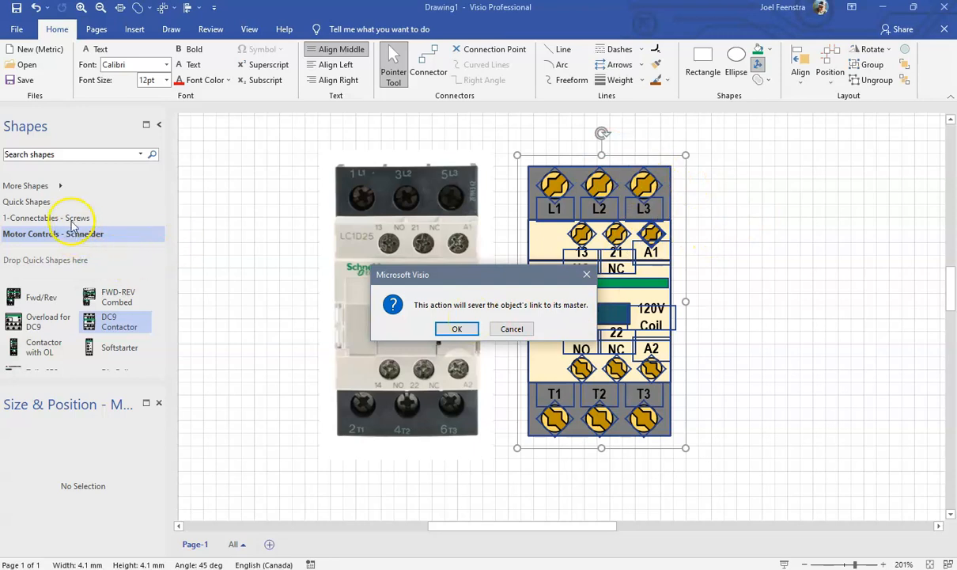
{"action": "left_click", "coordinate": [458, 329]}
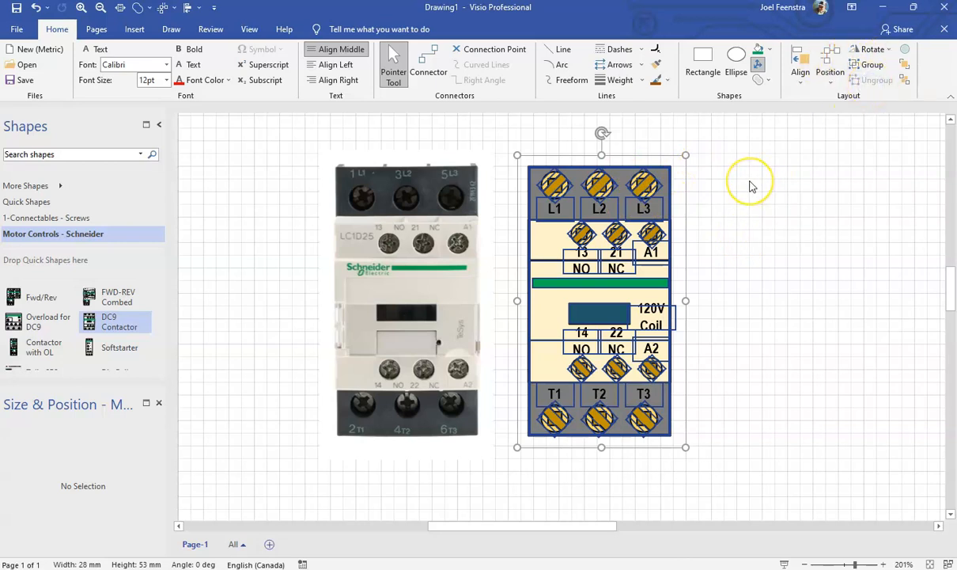
- Group all the contactor parts into one shape and move it about 20 mm farther from the reference picture
{"action": "left_click", "coordinate": [870, 64]}
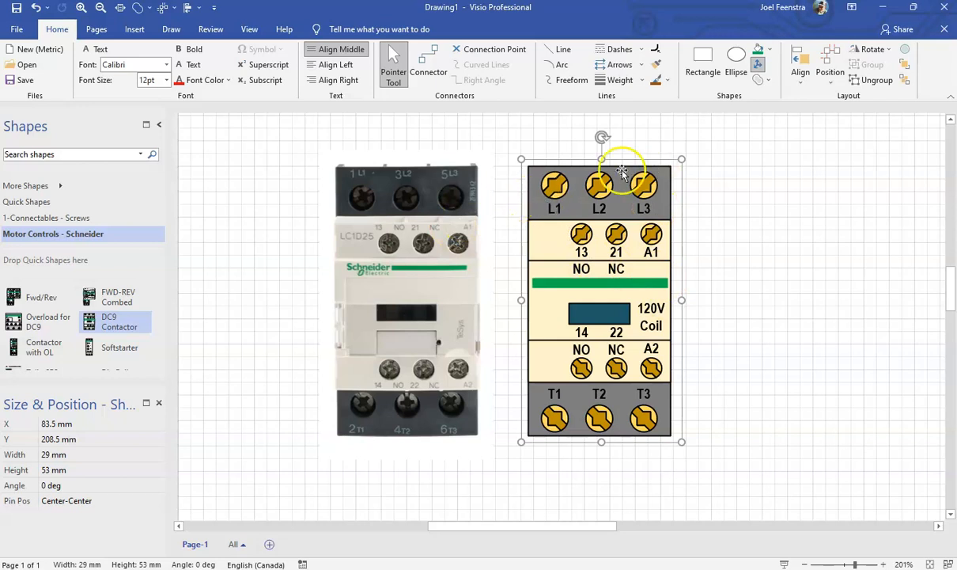
{"action": "left_click_drag", "start_coordinate": [553, 247], "coordinate": [653, 259]}
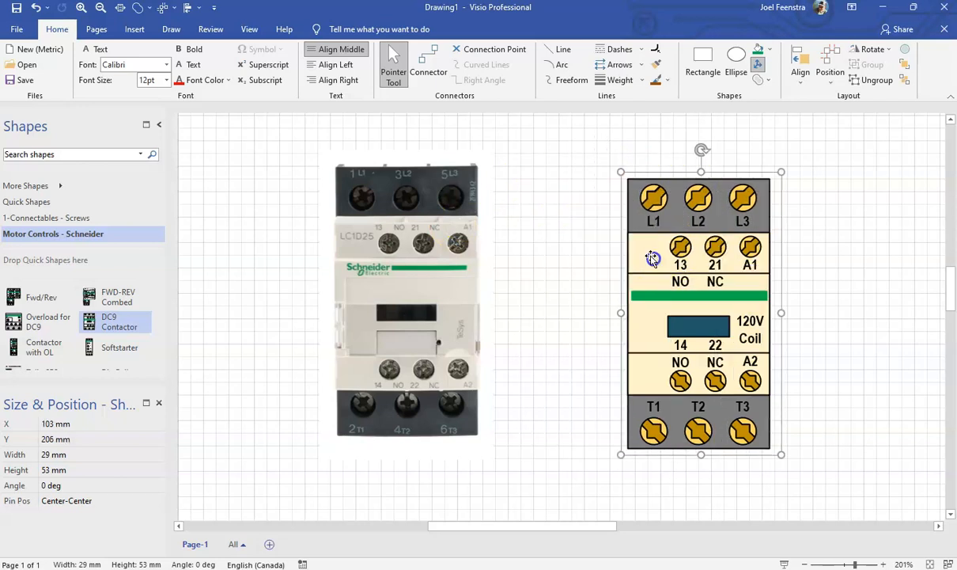
{"action": "left_click", "coordinate": [586, 210]}
- Add connection points to the grouped contactor on its top edge above L1, L2 and L3 and on the dividing line above 13, 21 and A1
{"action": "scroll", "coordinate": [736, 226], "scroll_direction": "up", "scroll_amount": 6}
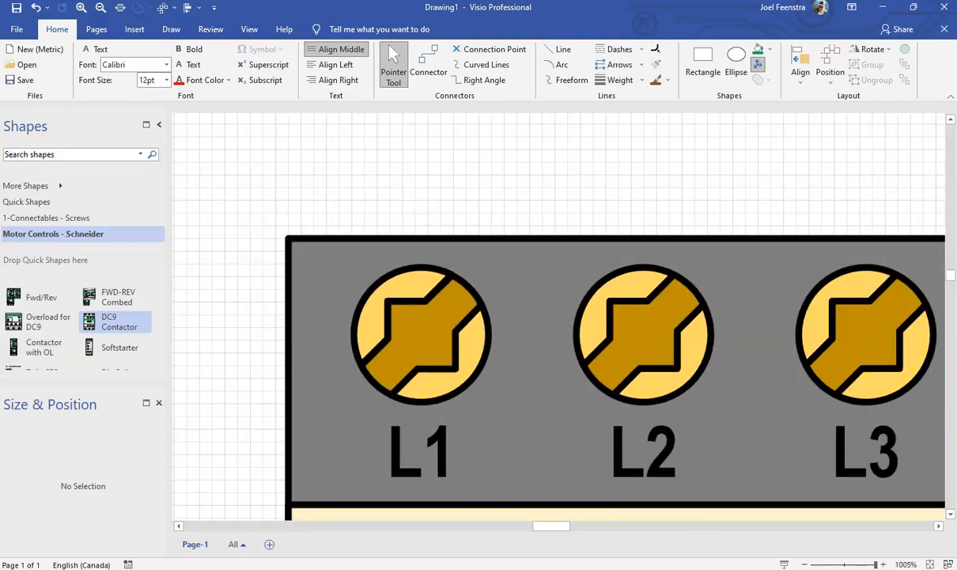
{"action": "mouse_move", "coordinate": [551, 533]}
{"action": "left_mouse_down"}
{"action": "mouse_move", "coordinate": [562, 526]}
{"action": "mouse_move", "coordinate": [552, 525]}
{"action": "left_mouse_up"}
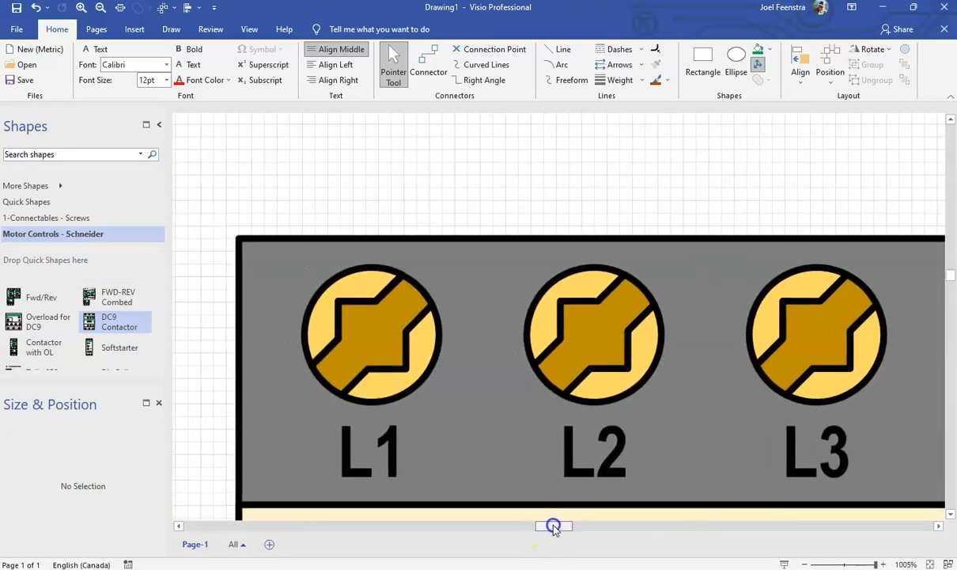
{"action": "left_click", "coordinate": [489, 255]}
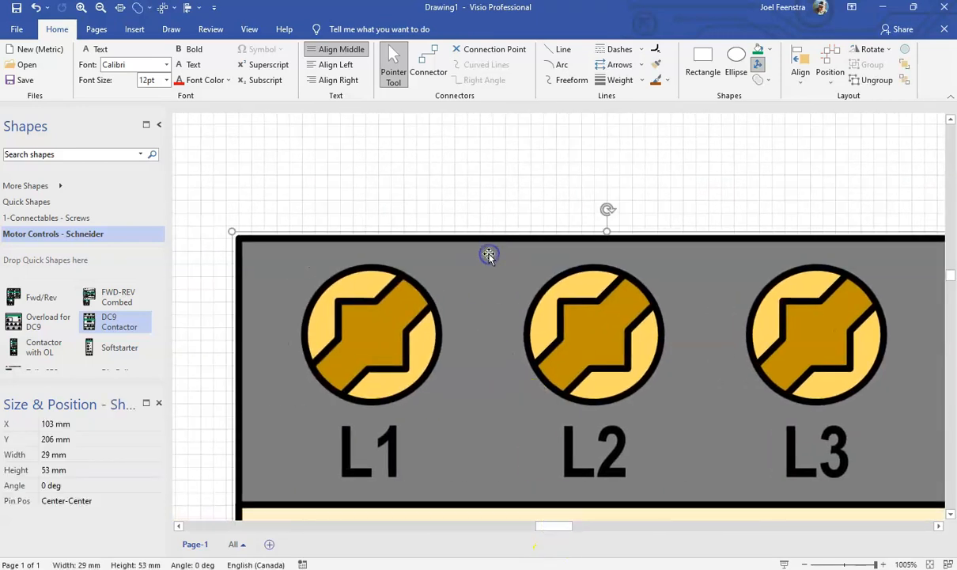
{"action": "left_click", "coordinate": [466, 51]}
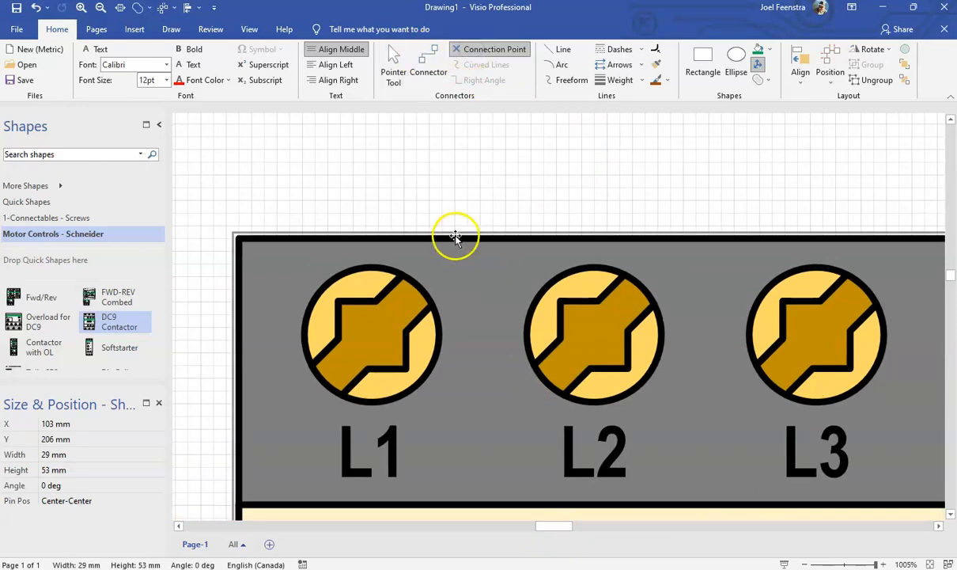
{"action": "left_click", "coordinate": [371, 240]}
{"action": "left_click", "coordinate": [811, 240]}
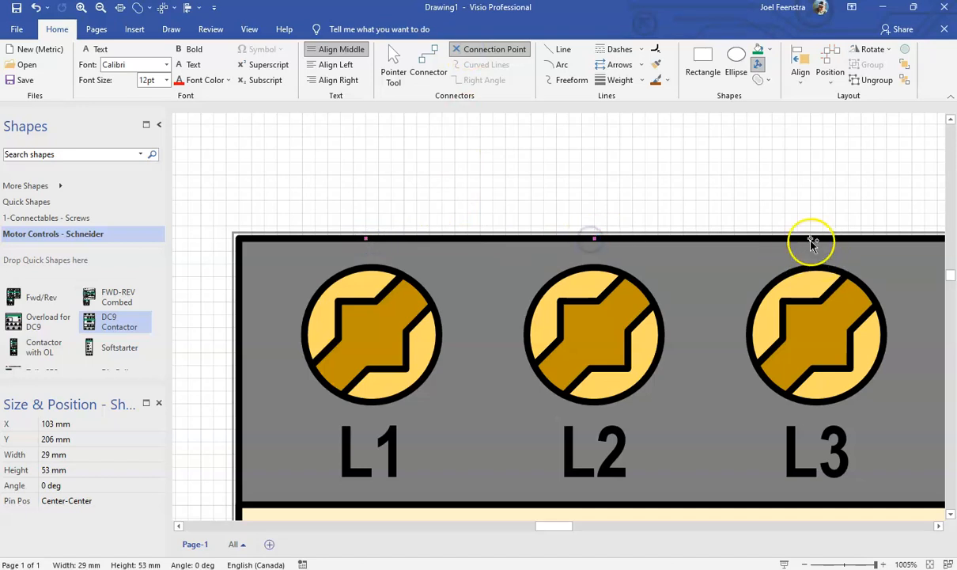
{"action": "scroll", "coordinate": [799, 269], "scroll_direction": "down", "scroll_amount": 3}
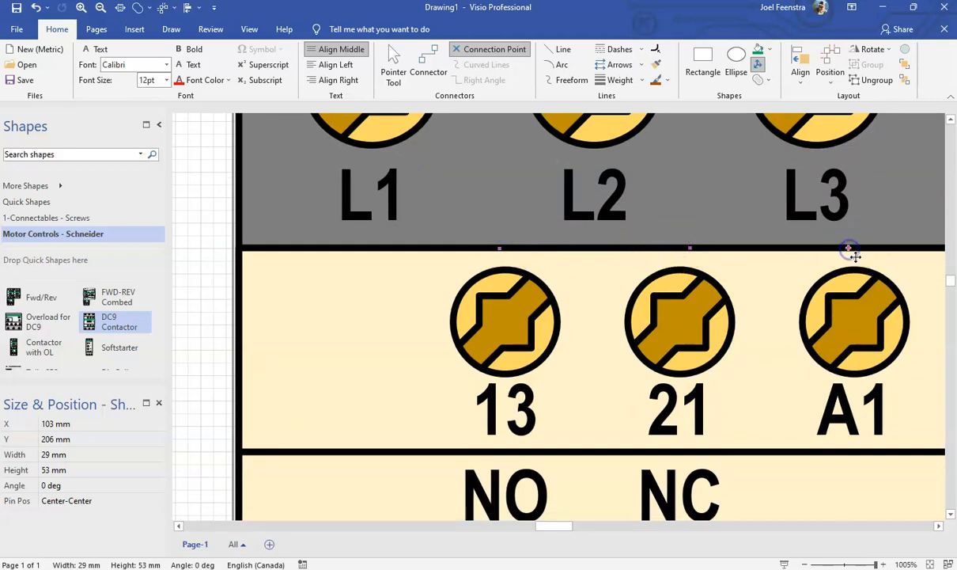
- Reposition the connection point above 21 and add connection points on the dividing line below the NO, NC and A2 screws
{"action": "left_click", "coordinate": [688, 248]}
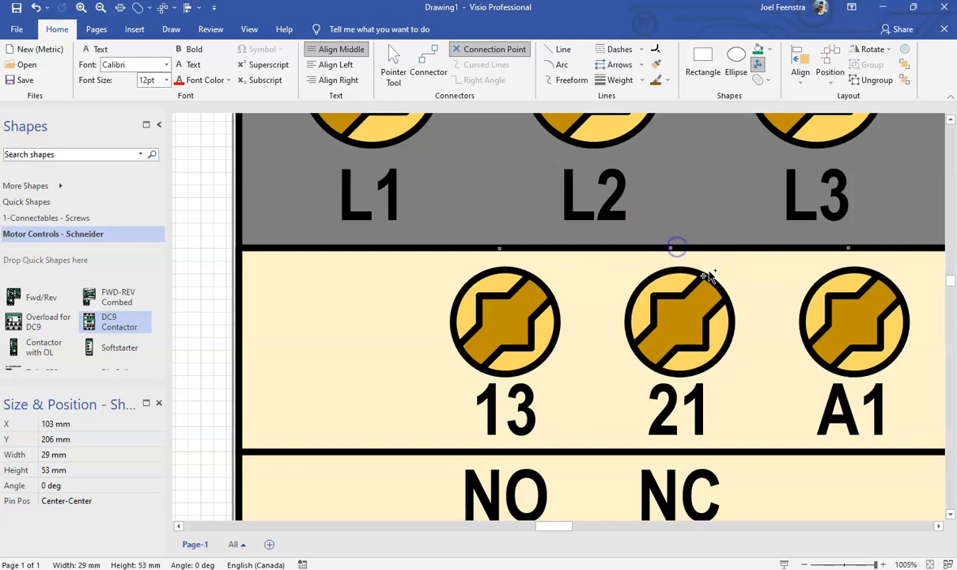
{"action": "scroll", "coordinate": [696, 269], "scroll_direction": "down", "scroll_amount": 5}
{"action": "scroll", "coordinate": [689, 272], "scroll_direction": "down", "scroll_amount": 4}
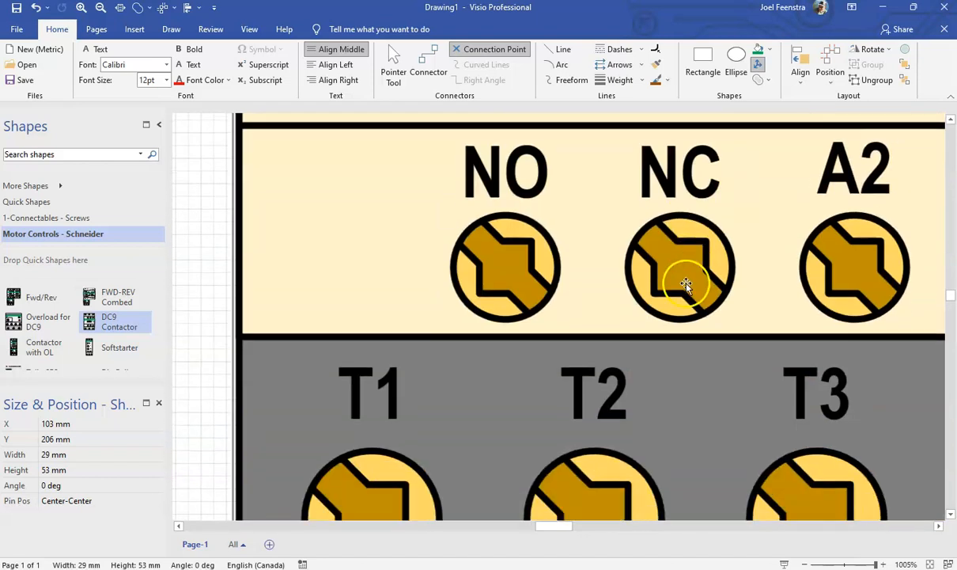
{"action": "left_click", "coordinate": [497, 294]}
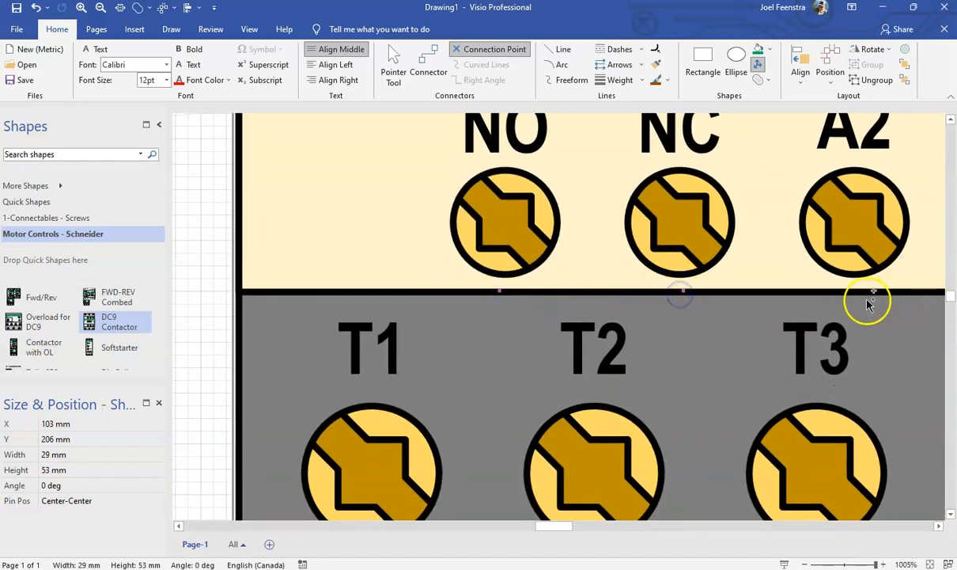
- Add connection points on the contactor's lower edge below the T3, T2 and T1 screws
{"action": "scroll", "coordinate": [861, 296], "scroll_direction": "down", "scroll_amount": 3}
{"action": "left_click", "coordinate": [824, 305]}
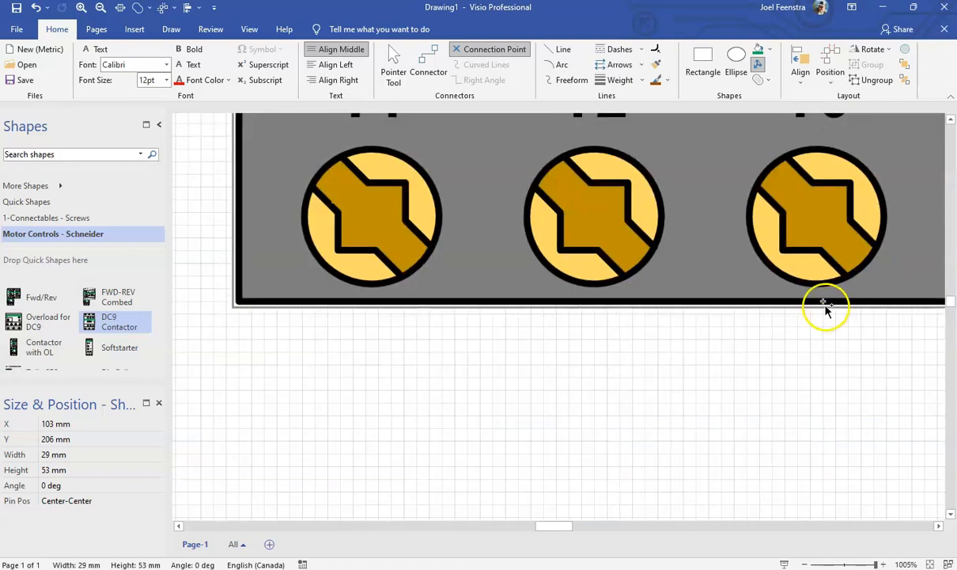
{"action": "left_click", "coordinate": [592, 304]}
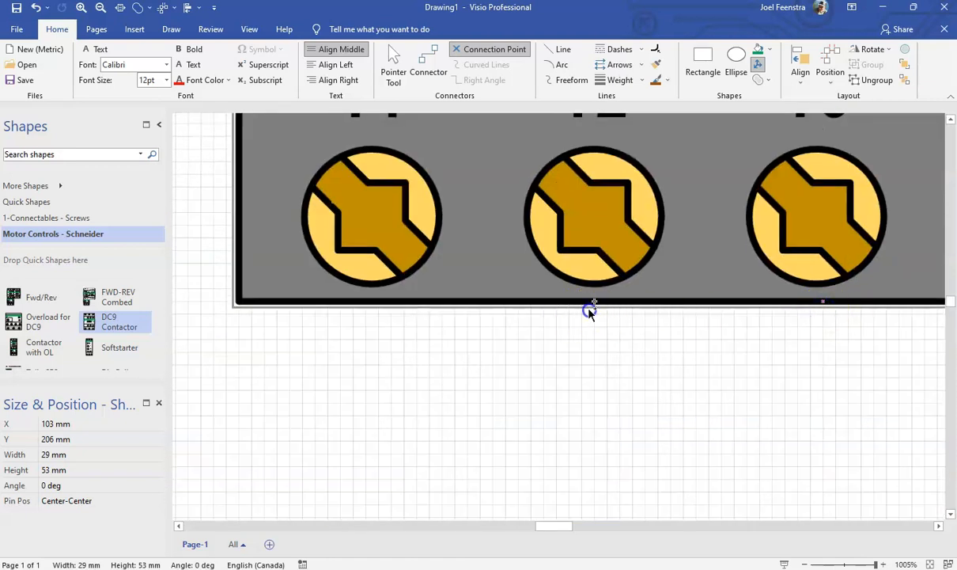
{"action": "left_click", "coordinate": [367, 304]}
{"action": "scroll", "coordinate": [391, 357], "scroll_direction": "down", "scroll_amount": 5}
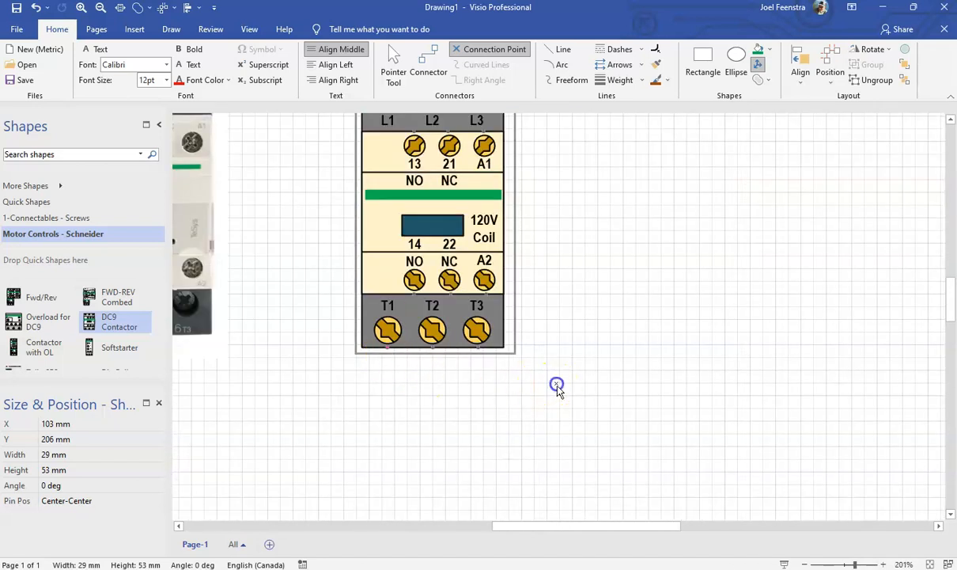
- Return to the Pointer Tool, select the whole grouped contactor and create a new metric stencil
{"action": "left_click", "coordinate": [555, 386]}
{"action": "scroll", "coordinate": [554, 356], "scroll_direction": "up", "scroll_amount": 2}
{"action": "left_click", "coordinate": [398, 53]}
{"action": "left_click", "coordinate": [359, 148]}
{"action": "left_click_drag", "start_coordinate": [337, 136], "coordinate": [601, 511]}
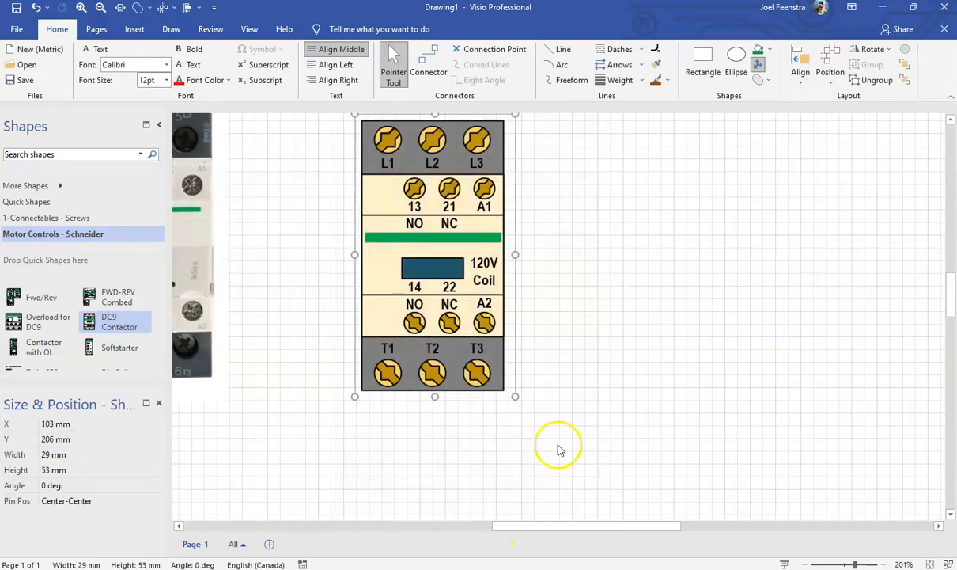
{"action": "left_click", "coordinate": [63, 186]}
{"action": "mouse_move", "coordinate": [217, 193]}
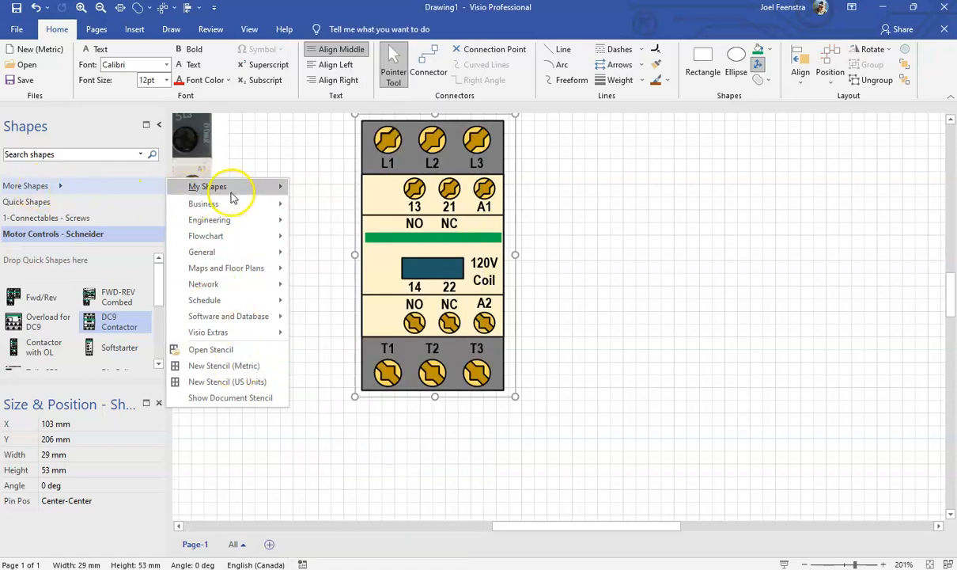
{"action": "left_click", "coordinate": [227, 367]}
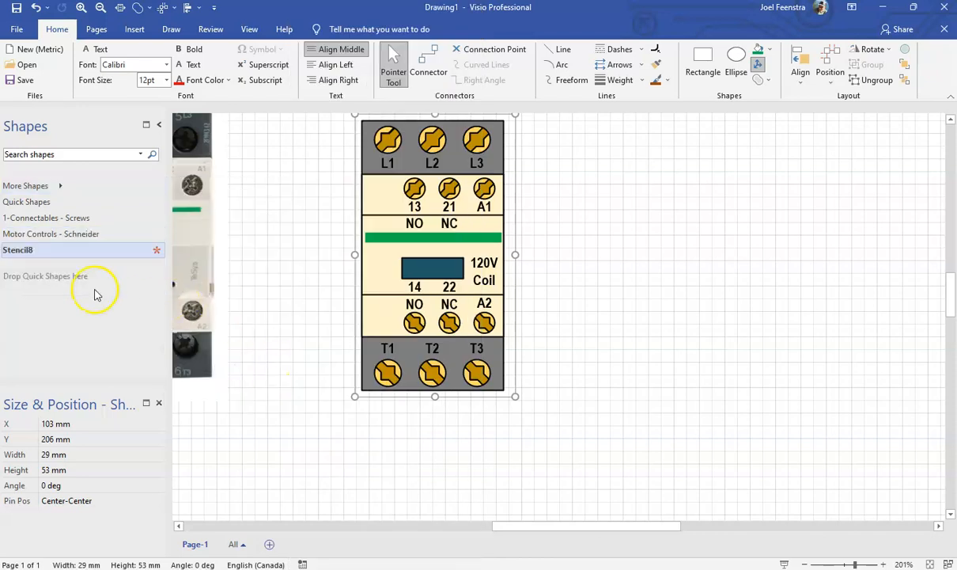
- Move the grouped contactor from the page into the new stencil and name its master shape Contactor
{"action": "left_click", "coordinate": [320, 251]}
{"action": "left_click_drag", "start_coordinate": [384, 161], "coordinate": [57, 319]}
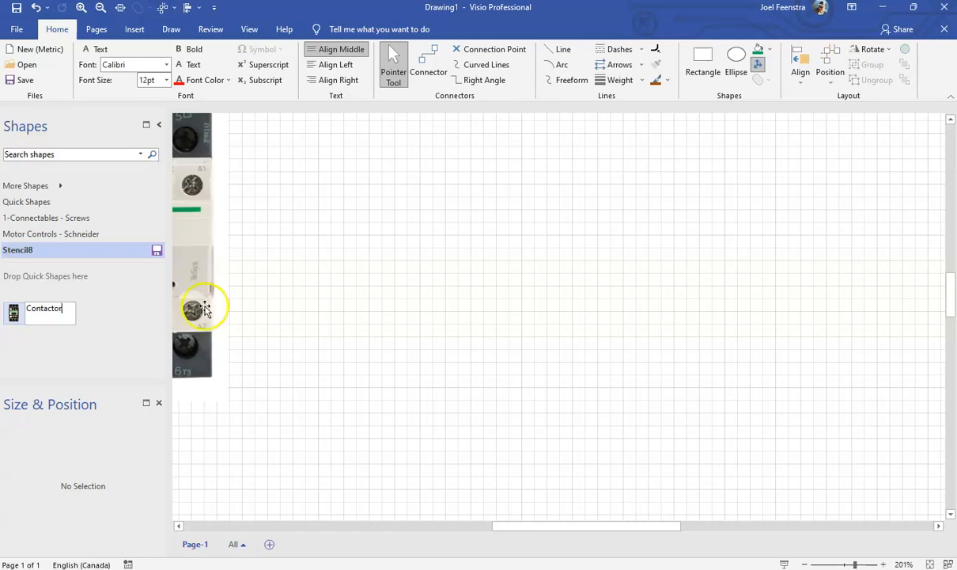
{"action": "left_click", "coordinate": [320, 313]}
- Place three copies of the stencil's Contactor shape side by side on the page
{"action": "left_click_drag", "start_coordinate": [41, 326], "coordinate": [468, 317]}
{"action": "left_click_drag", "start_coordinate": [8, 315], "coordinate": [662, 299]}
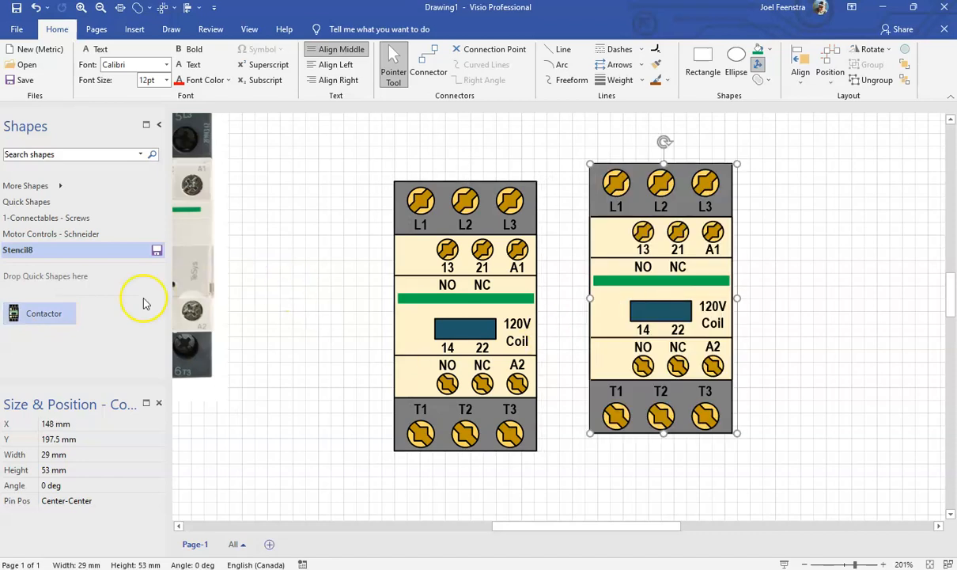
{"action": "left_click_drag", "start_coordinate": [24, 313], "coordinate": [861, 291]}
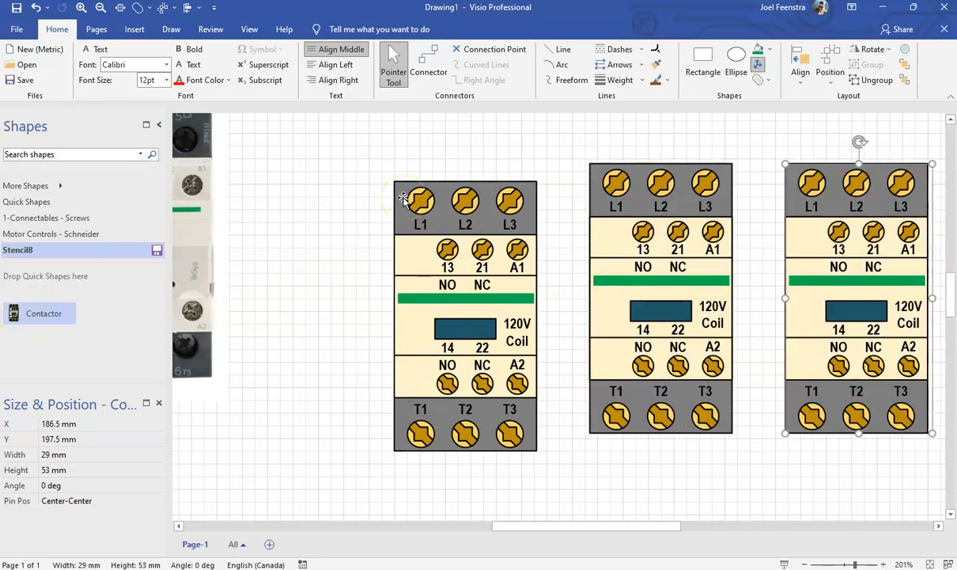
- Save the new stencil in the My Shapes folder as "1 - Motor Control - Schneider"
{"action": "left_click", "coordinate": [158, 252]}
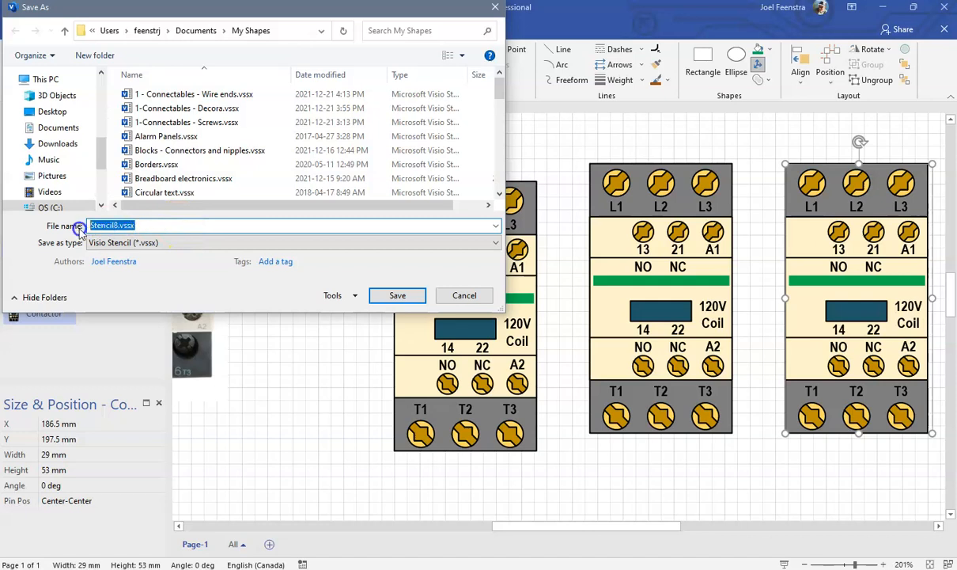
{"action": "type", "text": "Mot"}
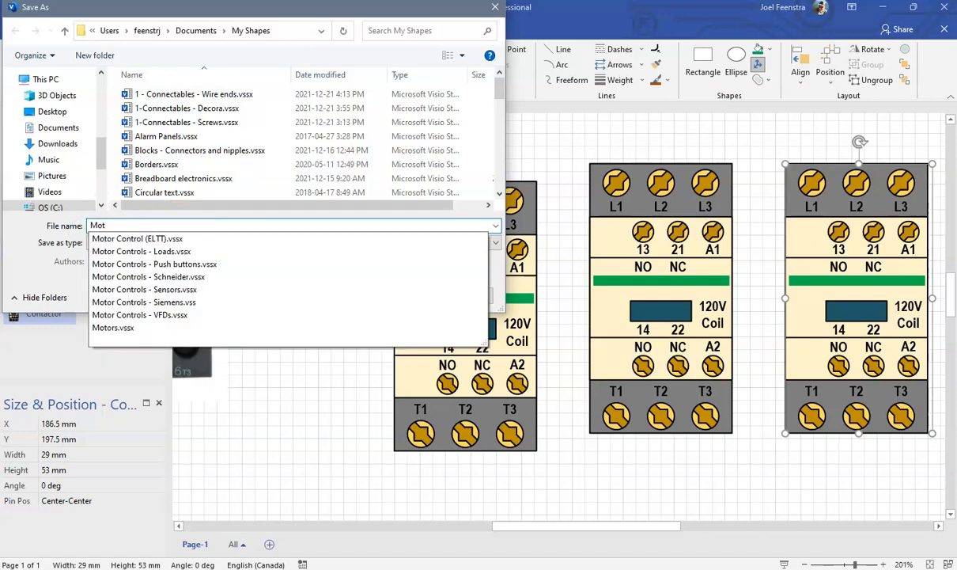
{"action": "type", "text": "or Contorl"}
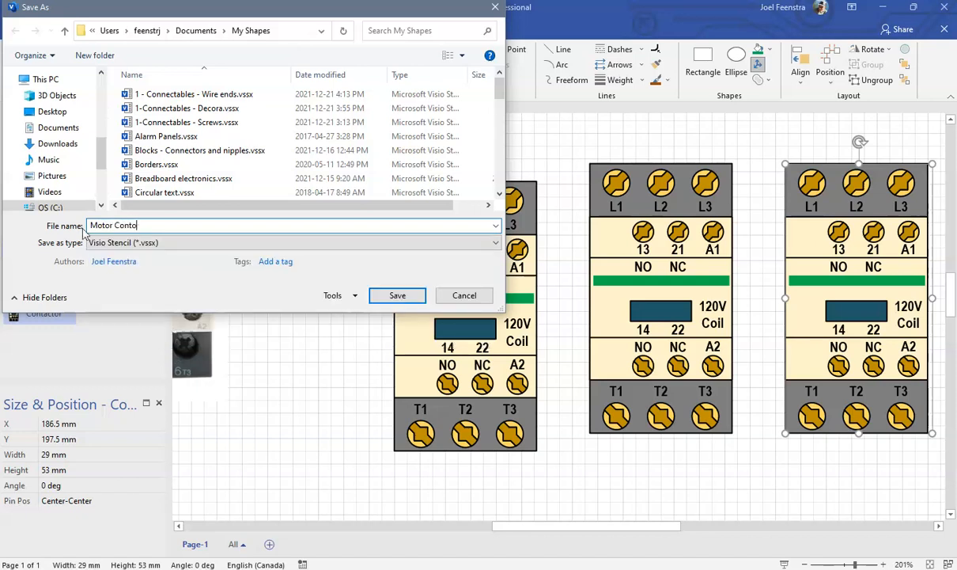
{"action": "key", "text": "BackSpace"}
{"action": "type", "text": "rol"}
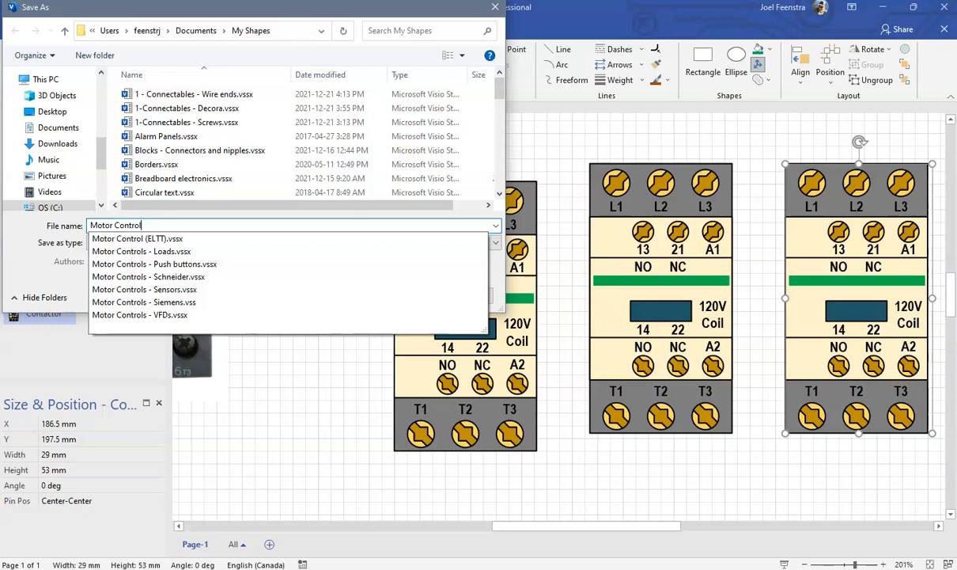
{"action": "type", "text": " -"}
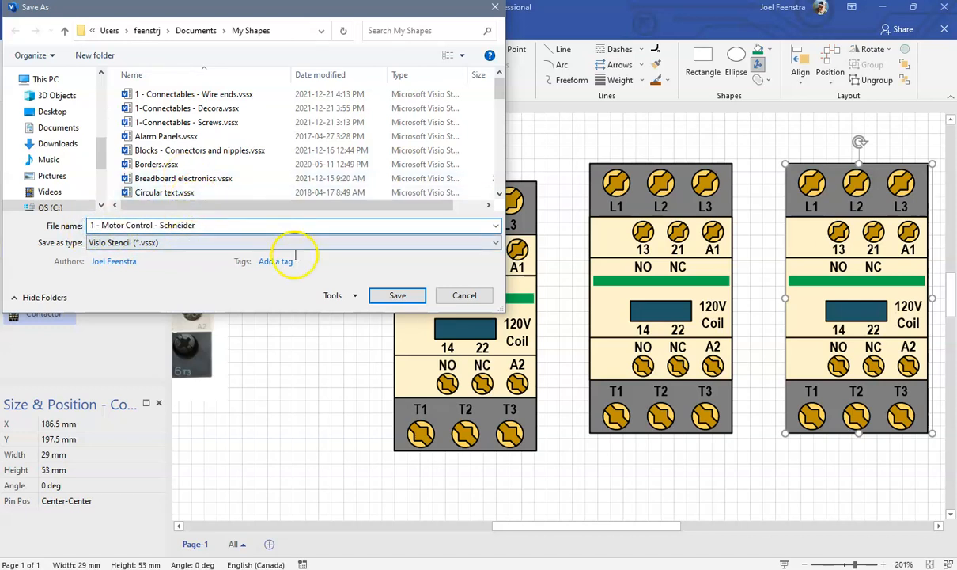
{"action": "left_click", "coordinate": [399, 295]}
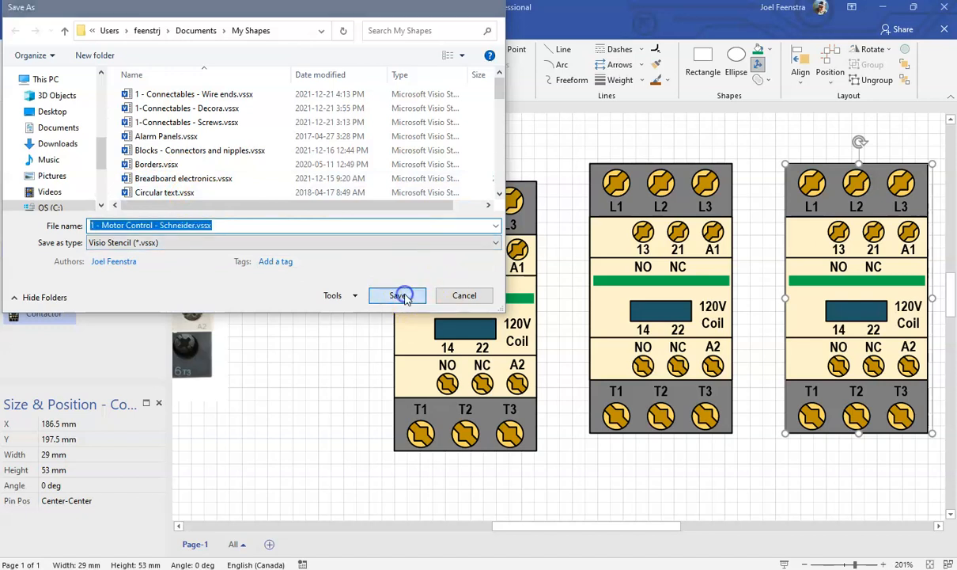
{"action": "left_click", "coordinate": [366, 238]}
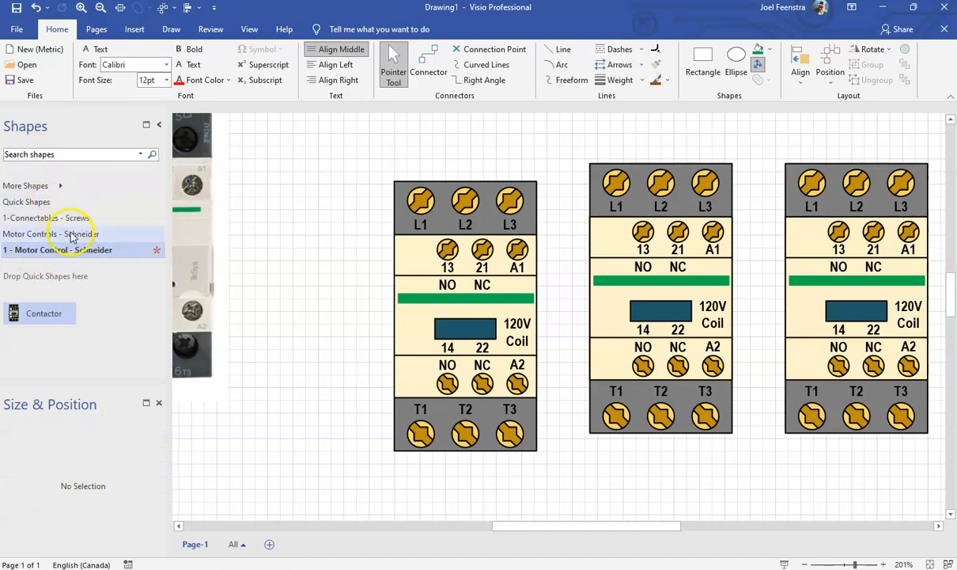
- Close the Motor Controls - Schneider stencil and open the 1-Connectables - Decora and 1 - Connectables - Wire ends stencils
{"action": "left_click", "coordinate": [56, 186]}
{"action": "mouse_move", "coordinate": [207, 185]}
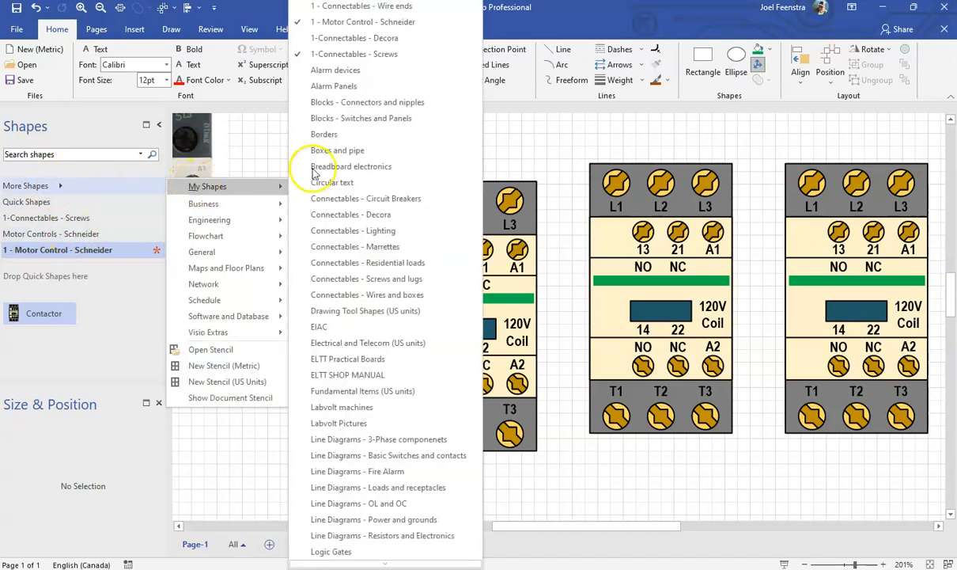
{"action": "scroll", "coordinate": [332, 190], "scroll_direction": "down", "scroll_amount": 3}
{"action": "left_click", "coordinate": [328, 480]}
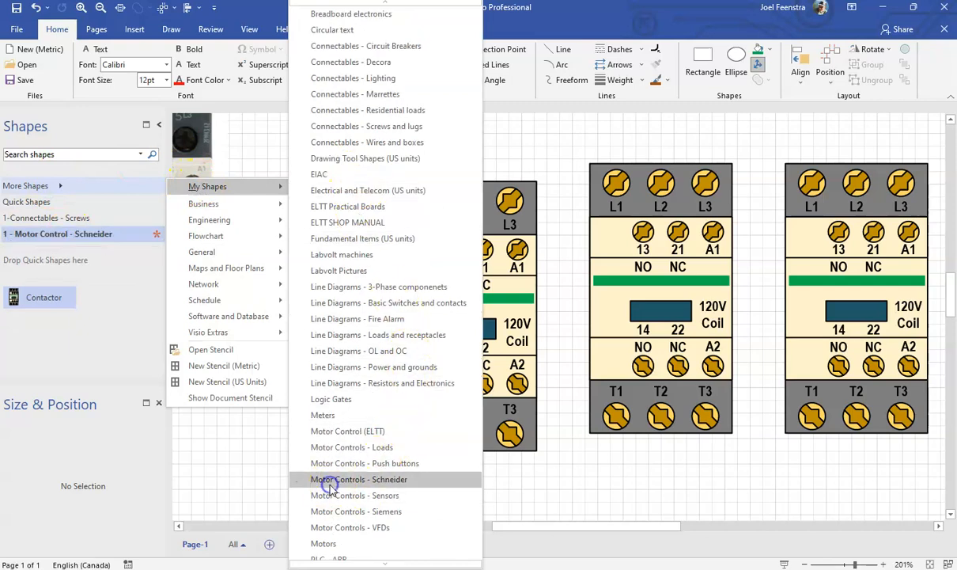
{"action": "scroll", "coordinate": [360, 384], "scroll_direction": "up", "scroll_amount": 5}
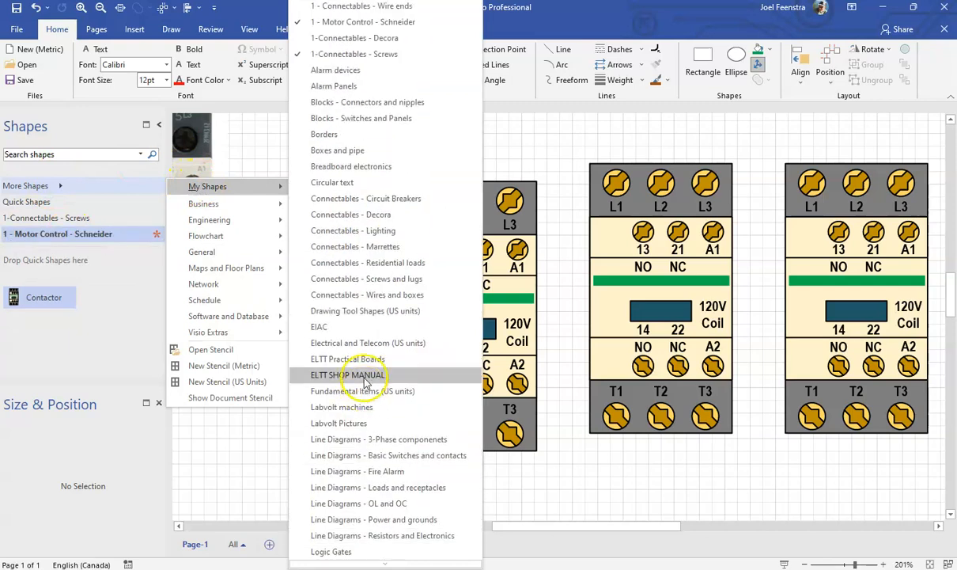
{"action": "left_click", "coordinate": [332, 39]}
{"action": "left_click", "coordinate": [316, 7]}
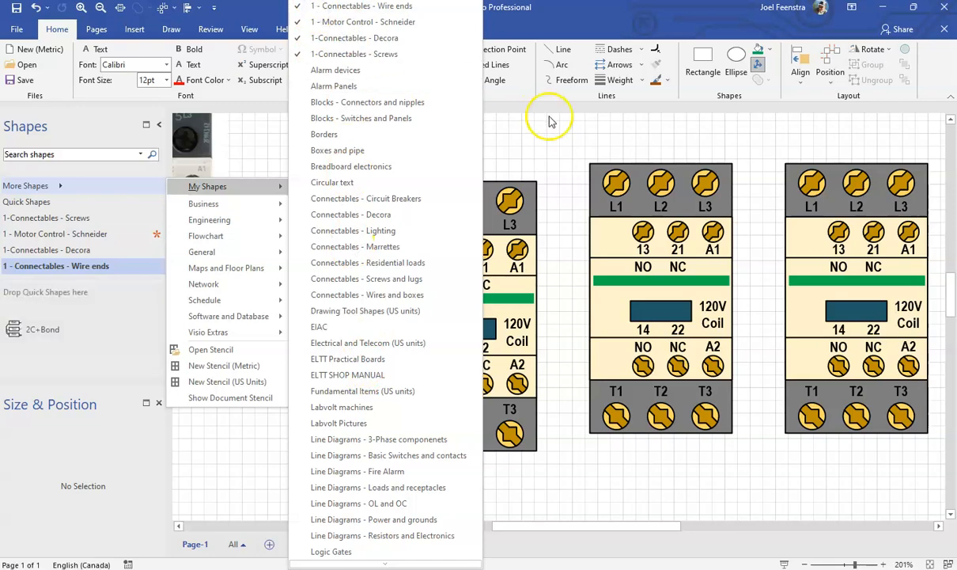
{"action": "left_click", "coordinate": [552, 120]}
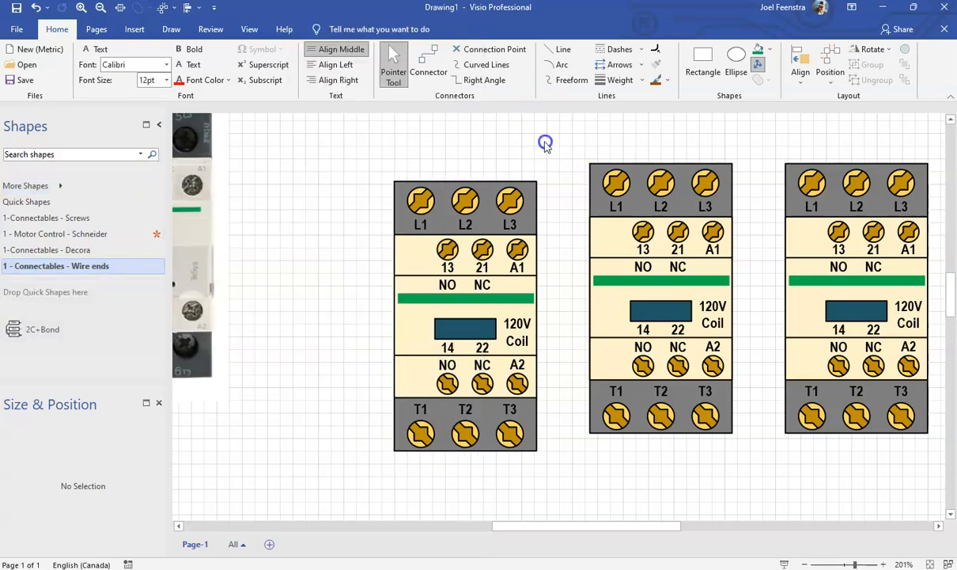
- Browse the Screws and Motor Control stencils, and place the Decora stencil's 5-15R shape beside the contactors and delete it
{"action": "left_click", "coordinate": [37, 217]}
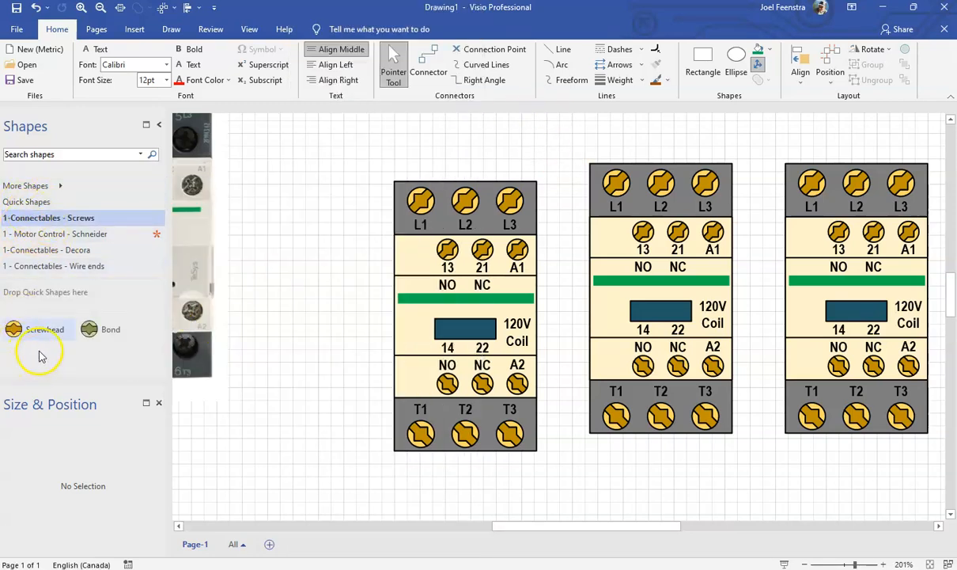
{"action": "left_click", "coordinate": [98, 235]}
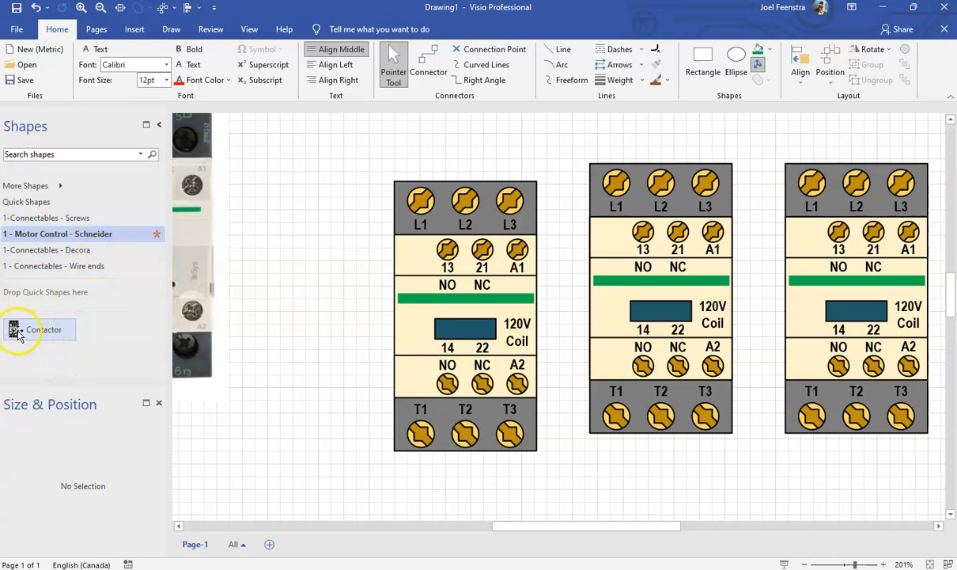
{"action": "left_click", "coordinate": [70, 250]}
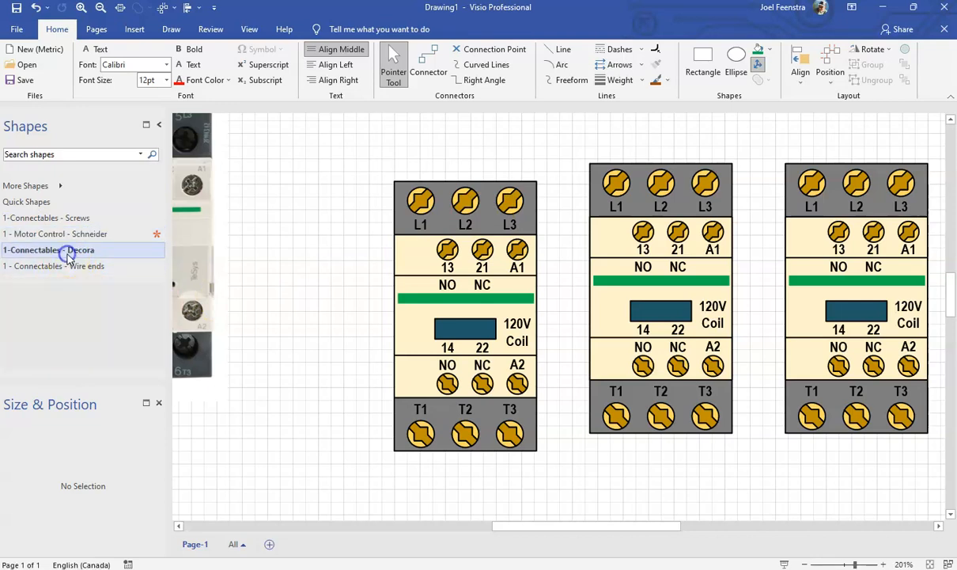
{"action": "left_click_drag", "start_coordinate": [13, 330], "coordinate": [316, 293]}
{"action": "key", "text": "Delete"}
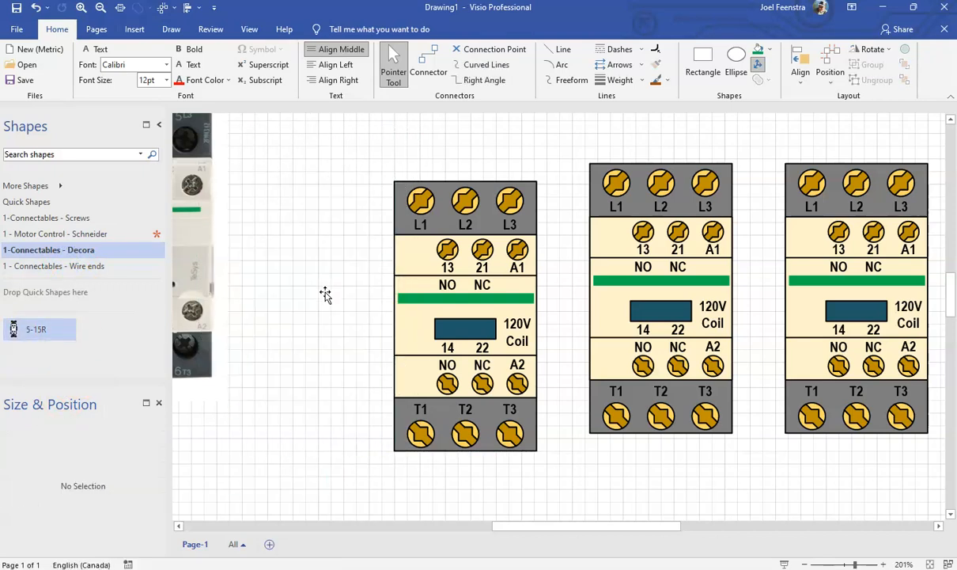
- Place the 2C+Bond shape from the Wire ends stencil beside the contactors and delete it
{"action": "left_click", "coordinate": [79, 266]}
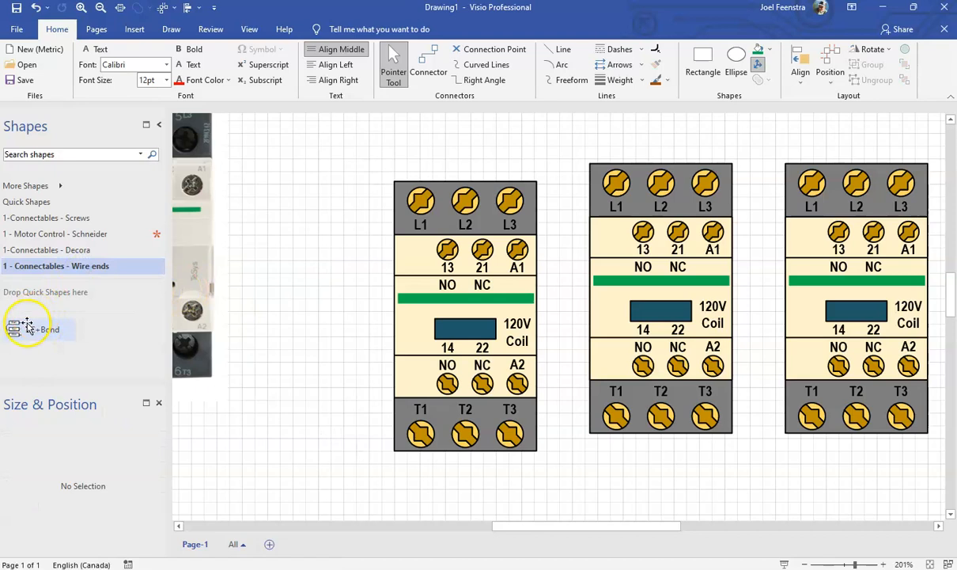
{"action": "left_click_drag", "start_coordinate": [17, 332], "coordinate": [308, 252]}
{"action": "left_click", "coordinate": [286, 338]}
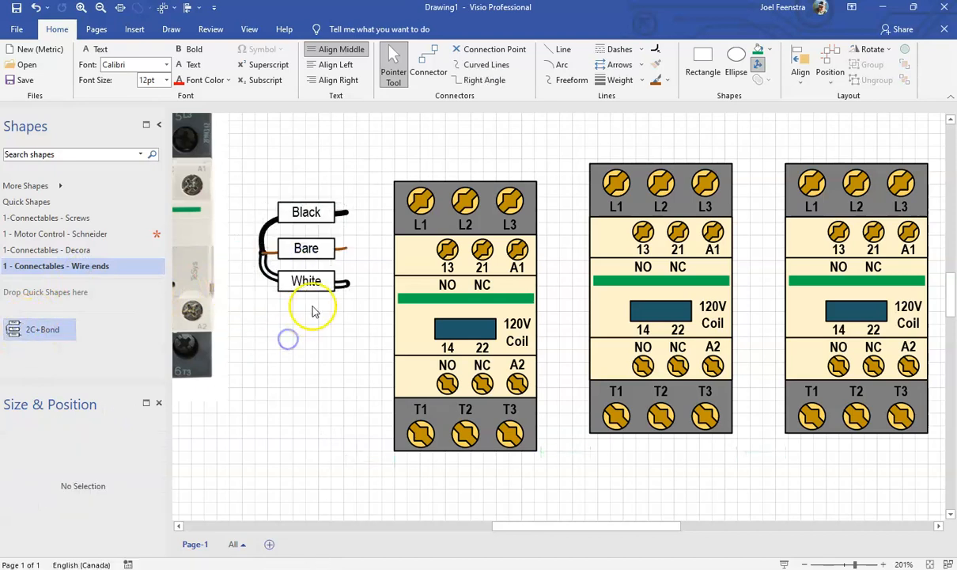
{"action": "left_click", "coordinate": [293, 252]}
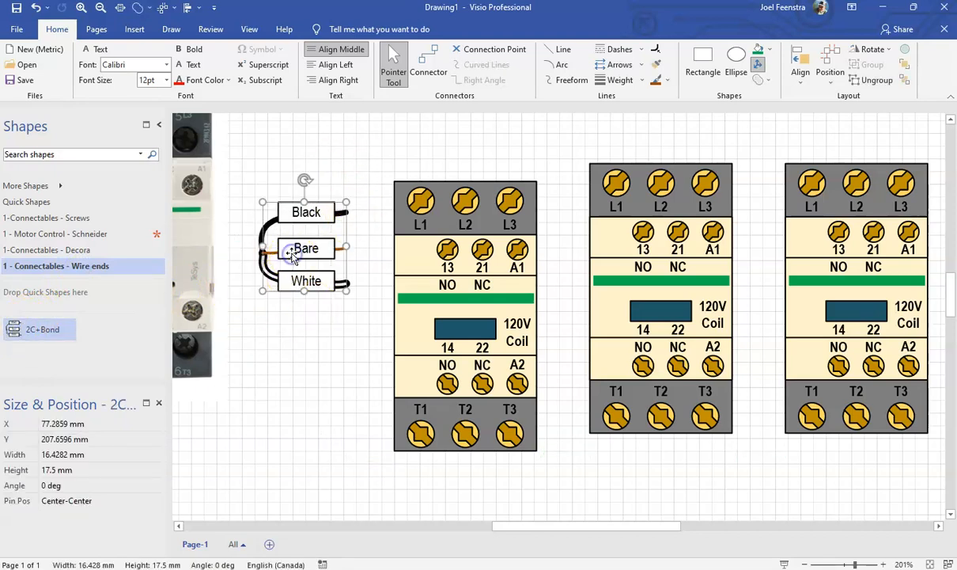
{"action": "key", "text": "Delete"}
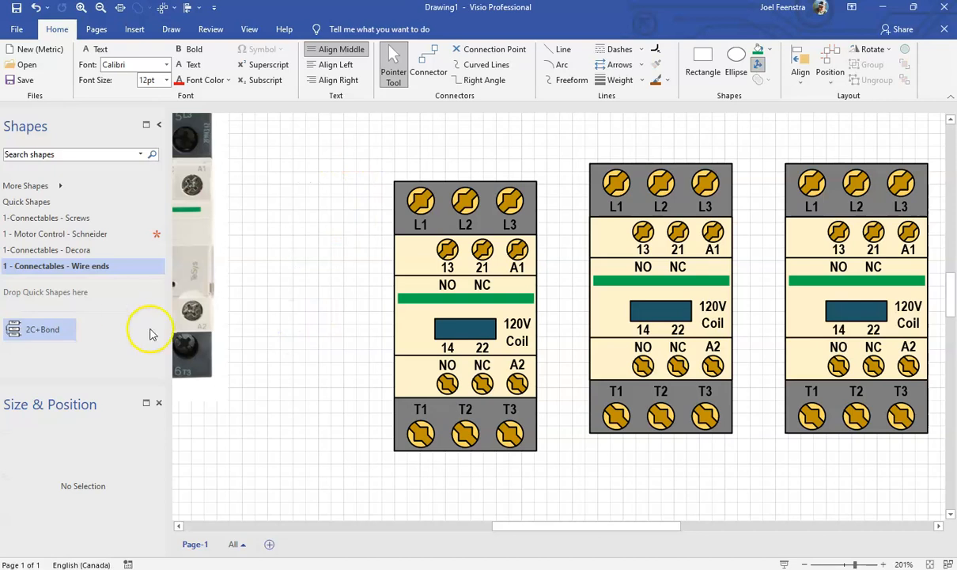